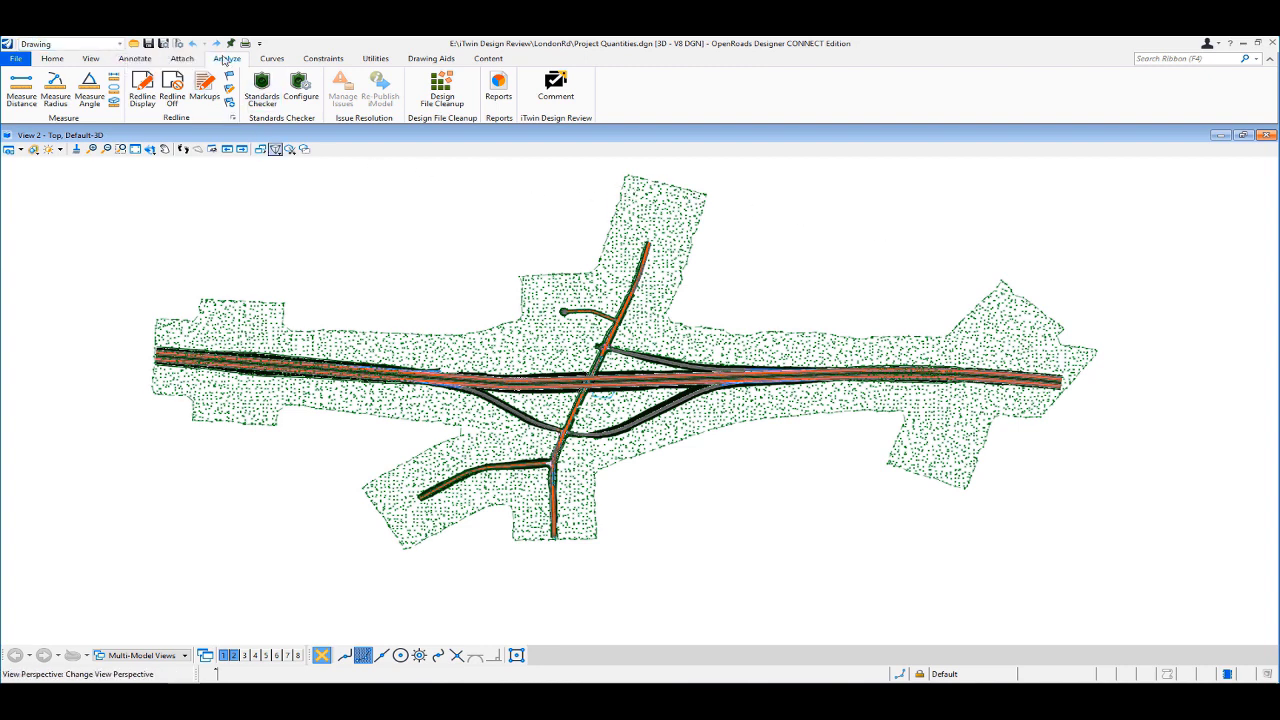
# - Create the London Road Review session with one colleague added as a participant
pyautogui.click(556, 99)
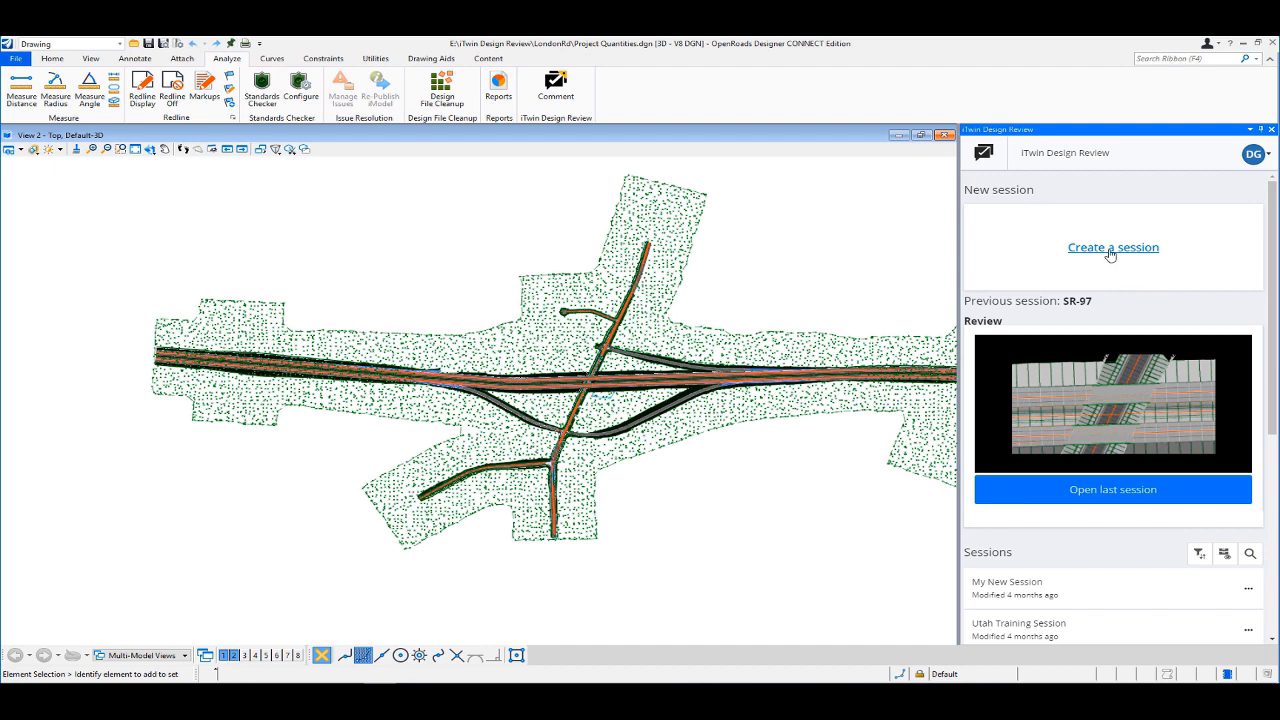
pyautogui.click(1110, 250)
pyautogui.click(1000, 222)
pyautogui.write('London R')
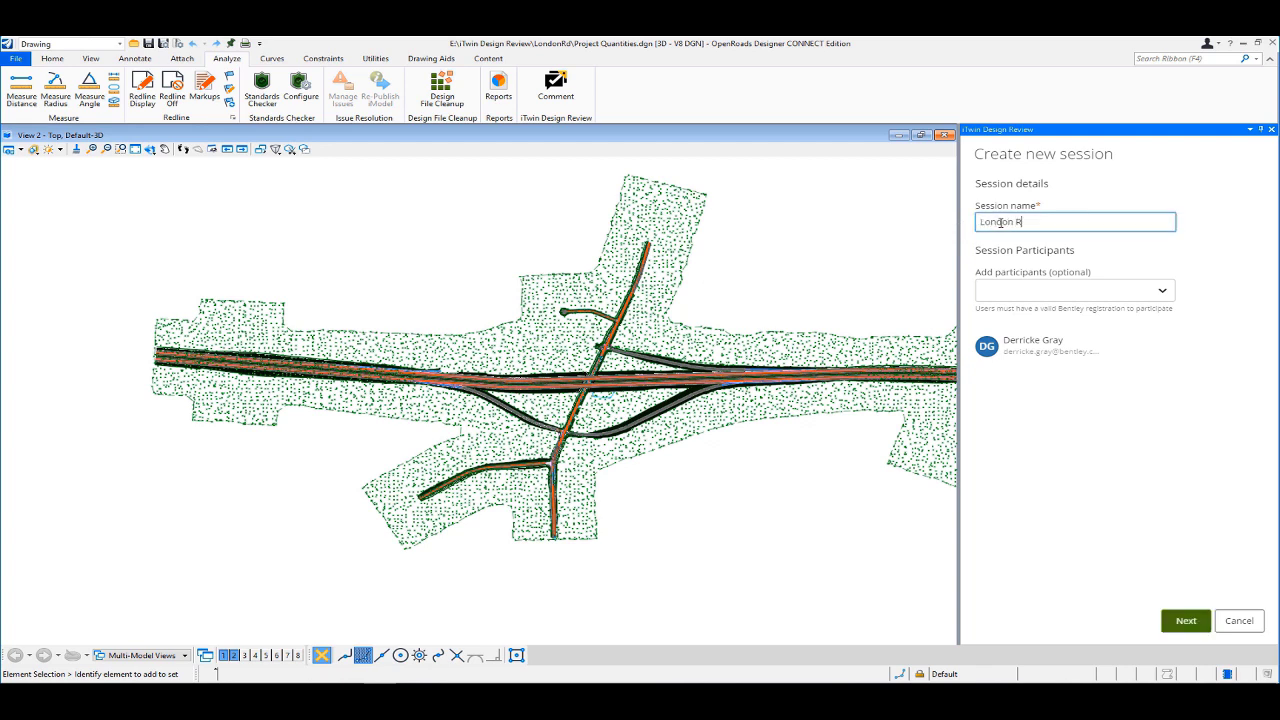
pyautogui.write('oad Review')
pyautogui.press('Tab')
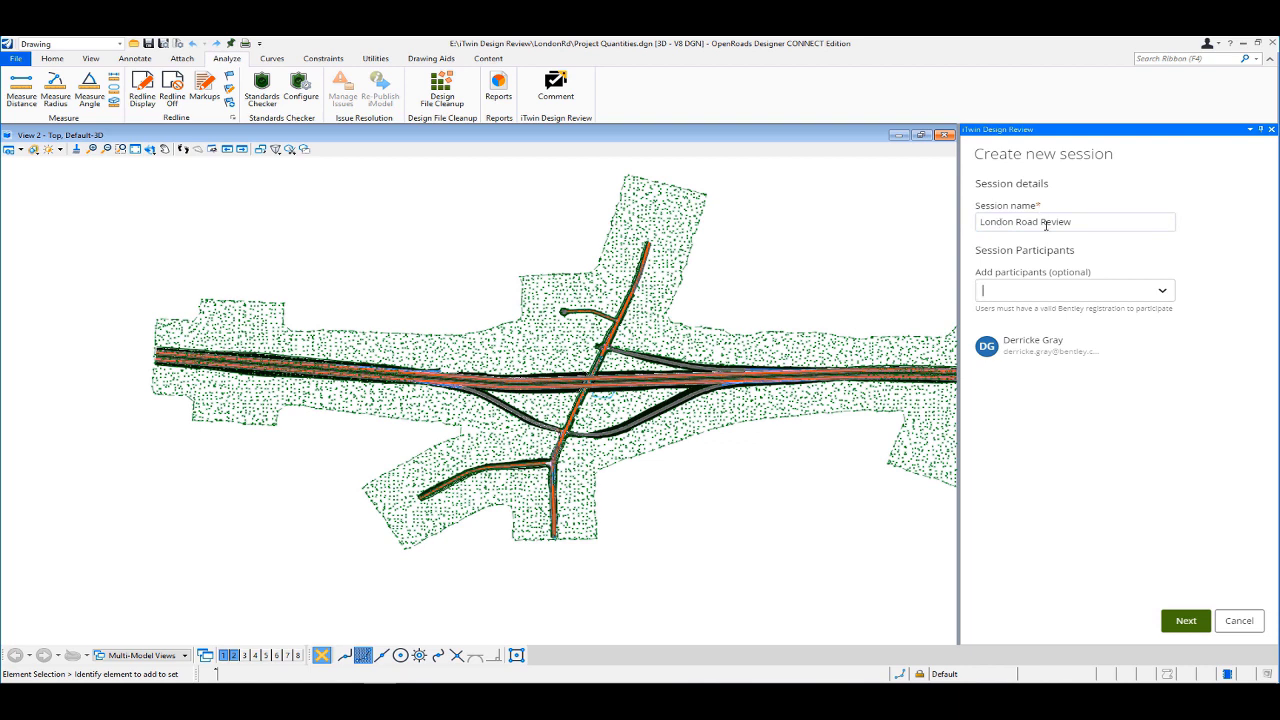
pyautogui.write('Taylor')
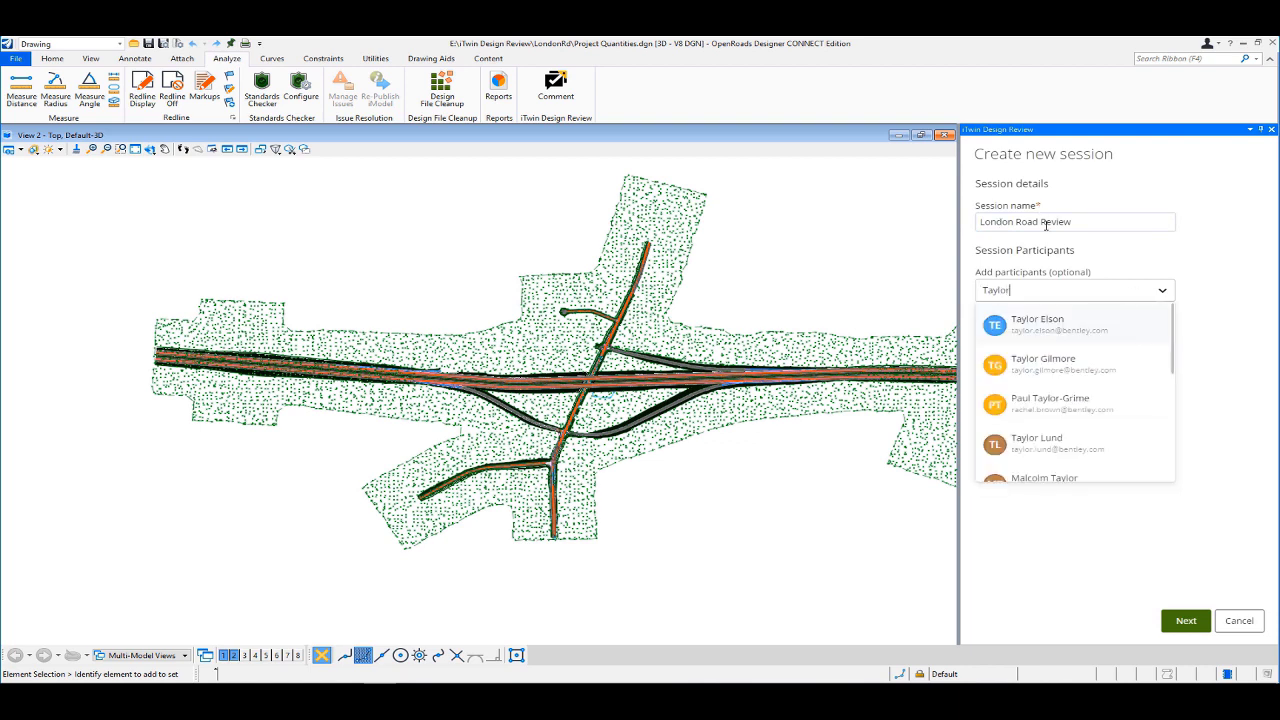
pyautogui.click(1043, 366)
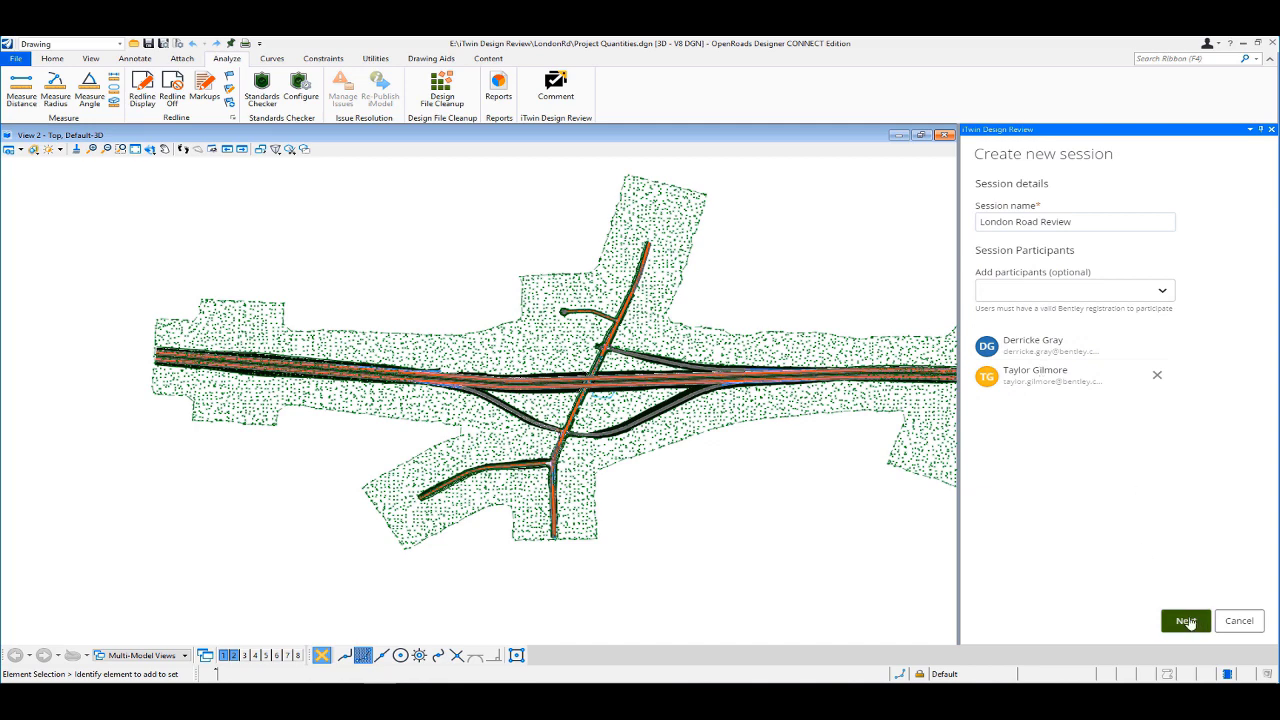
pyautogui.click(1186, 621)
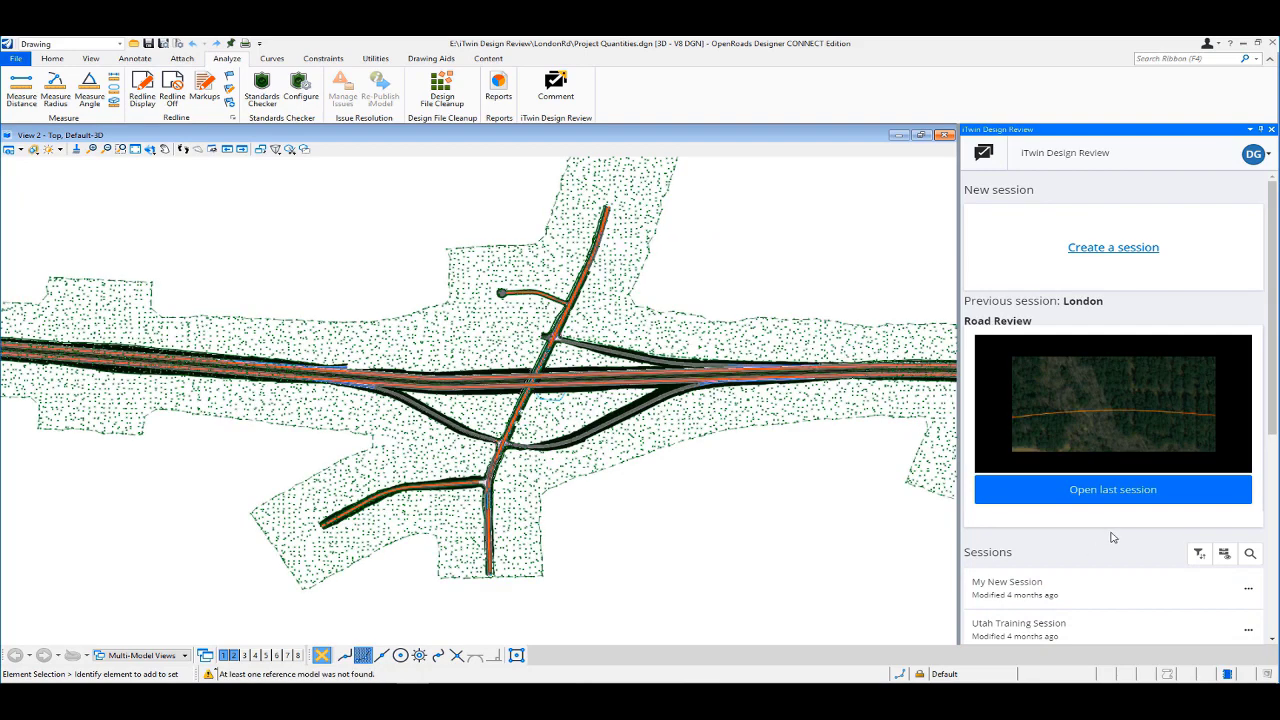
# - Reverse the sort order of the sessions list
pyautogui.click(1200, 554)
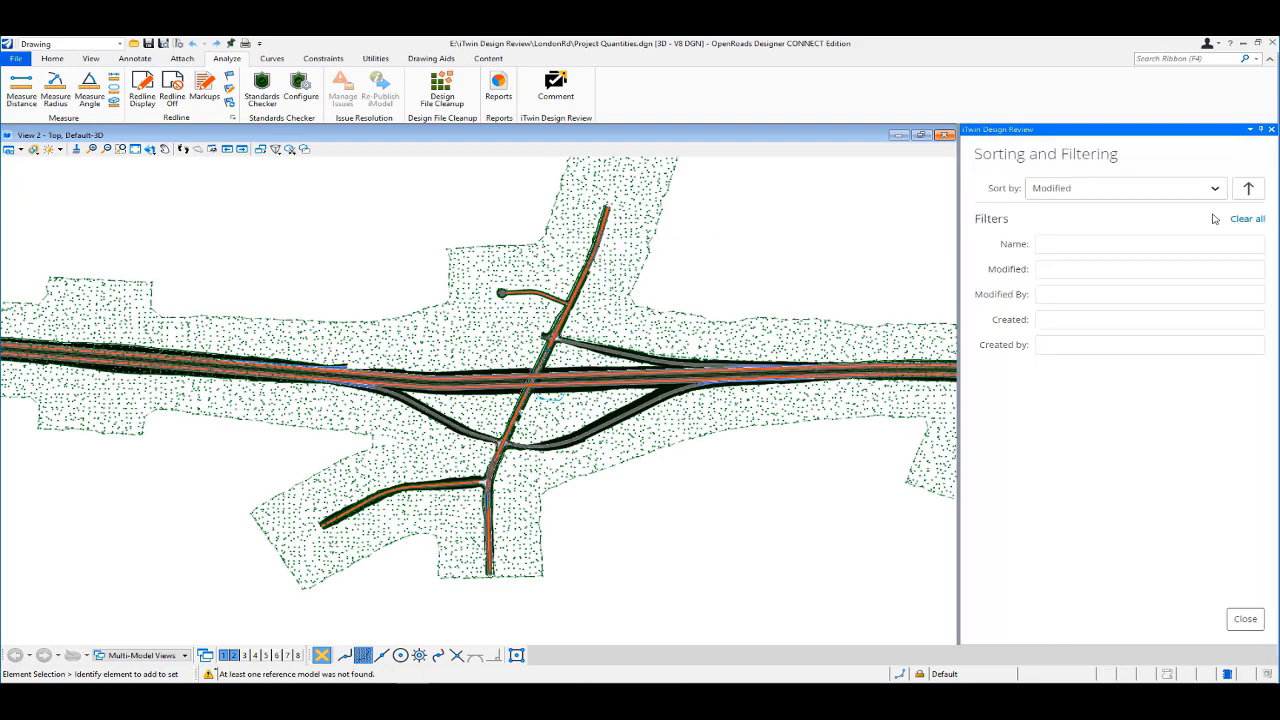
pyautogui.click(1248, 188)
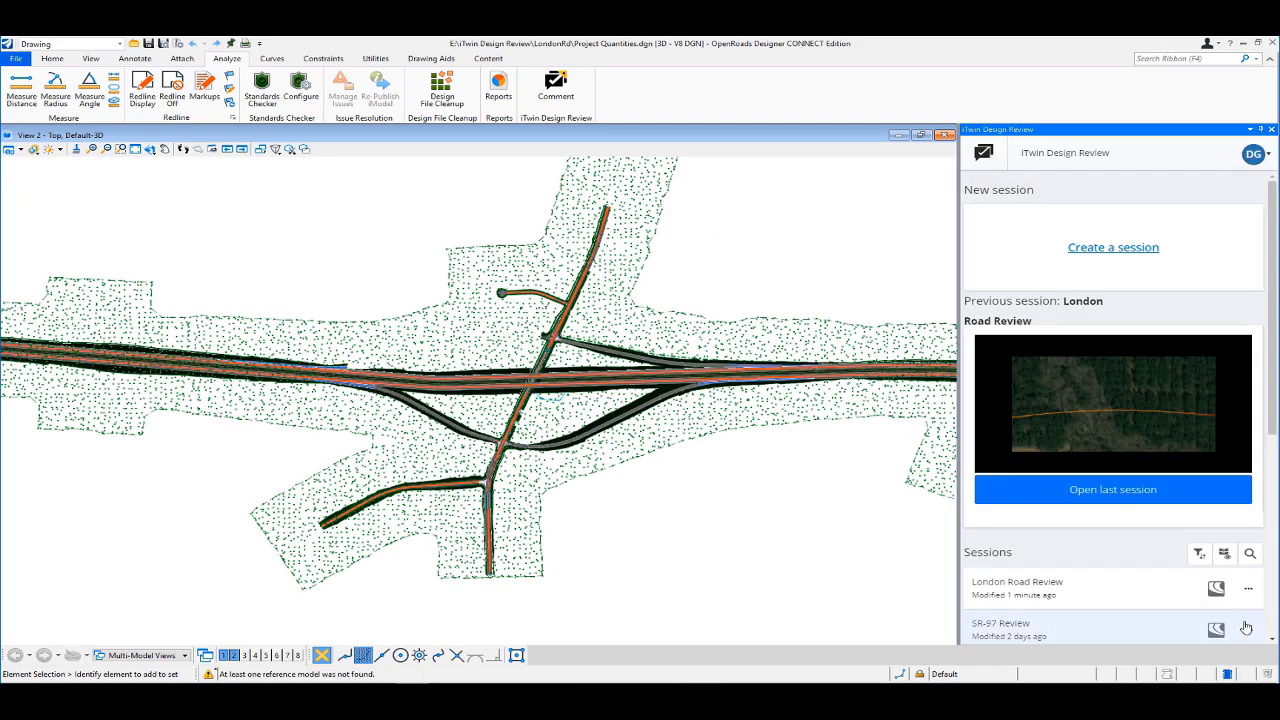
pyautogui.click(1245, 621)
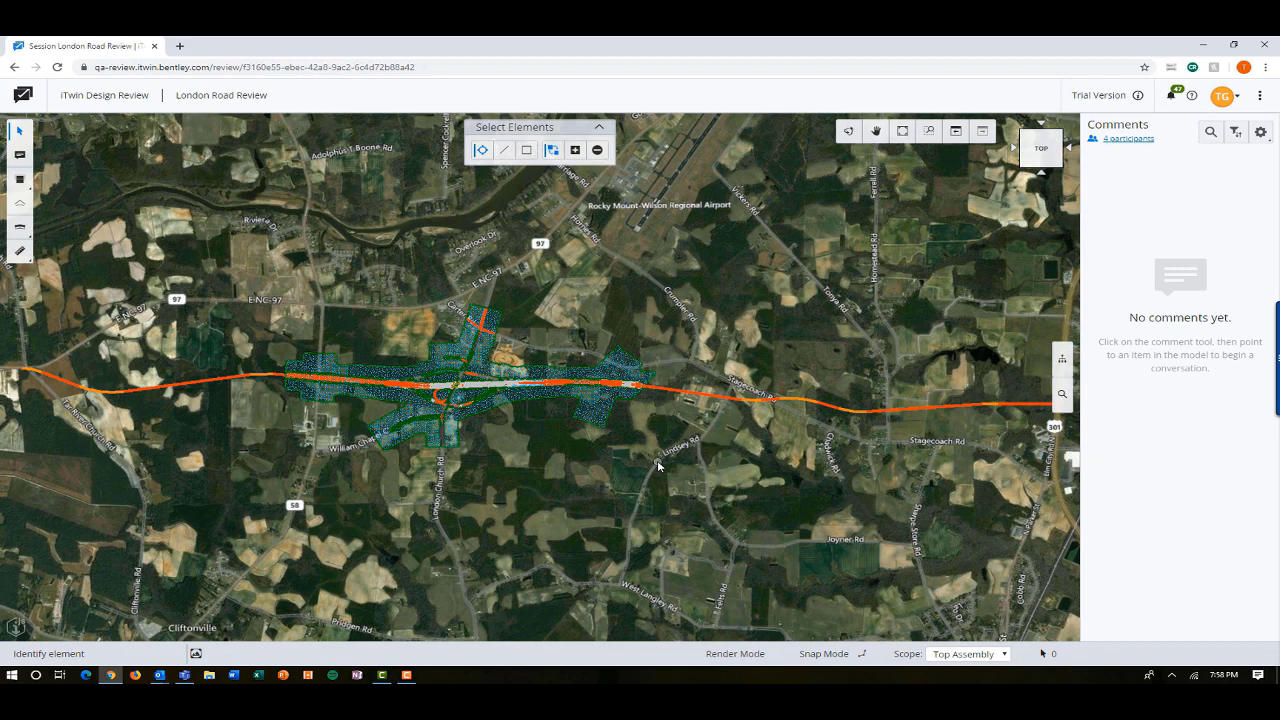
# - Expand 1-Project XYZ in the model list to review its London_Road corridor models
pyautogui.click(1062, 360)
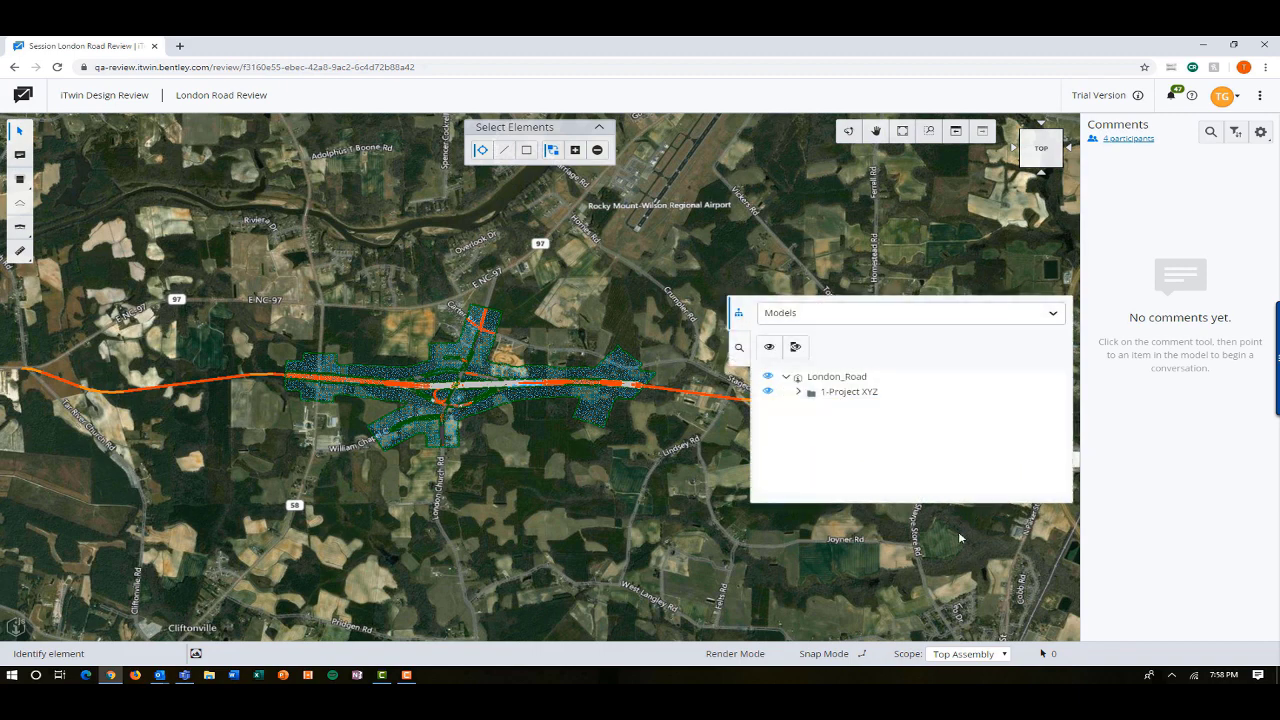
pyautogui.click(798, 391)
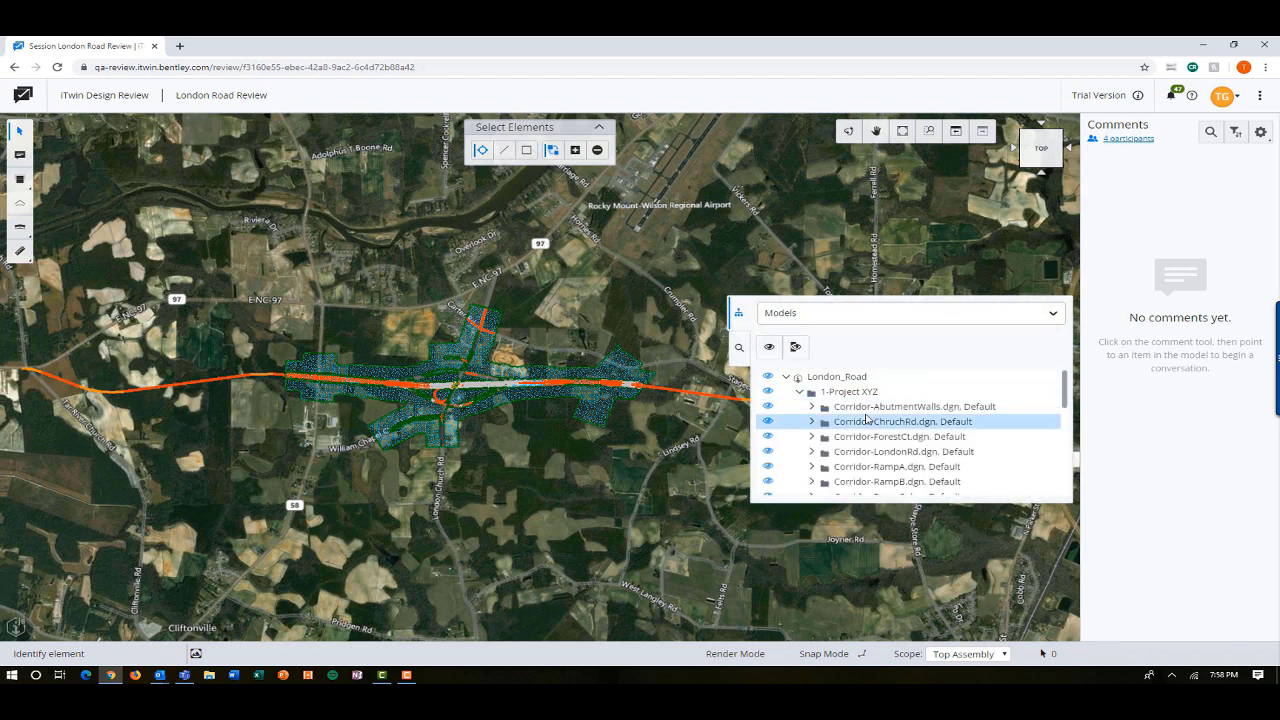
pyautogui.scroll(-5, 867, 420)
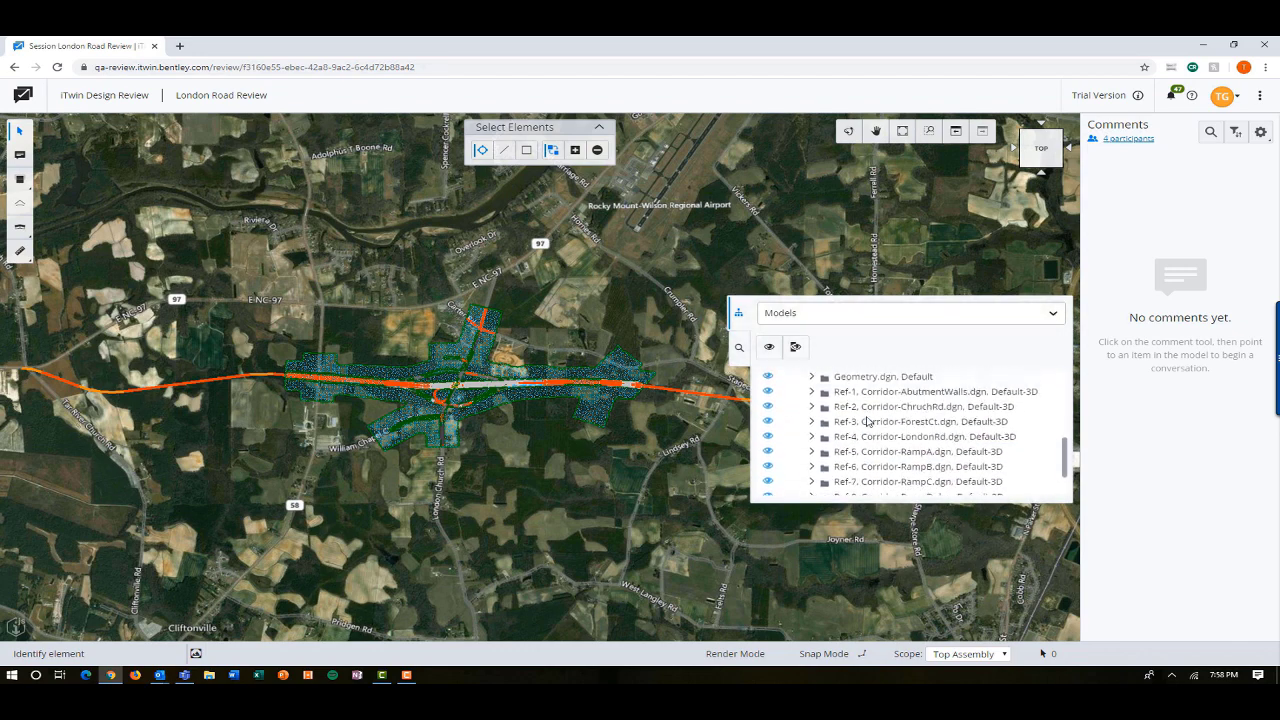
pyautogui.scroll(5, 867, 420)
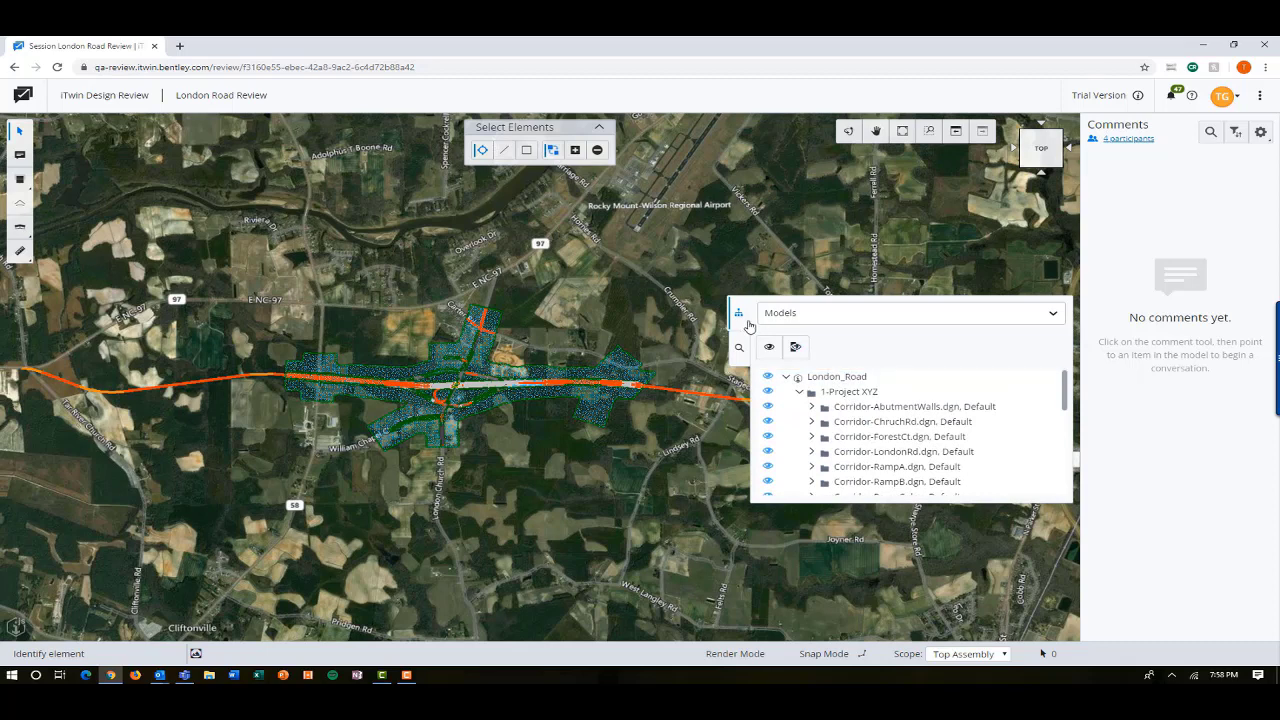
pyautogui.click(745, 318)
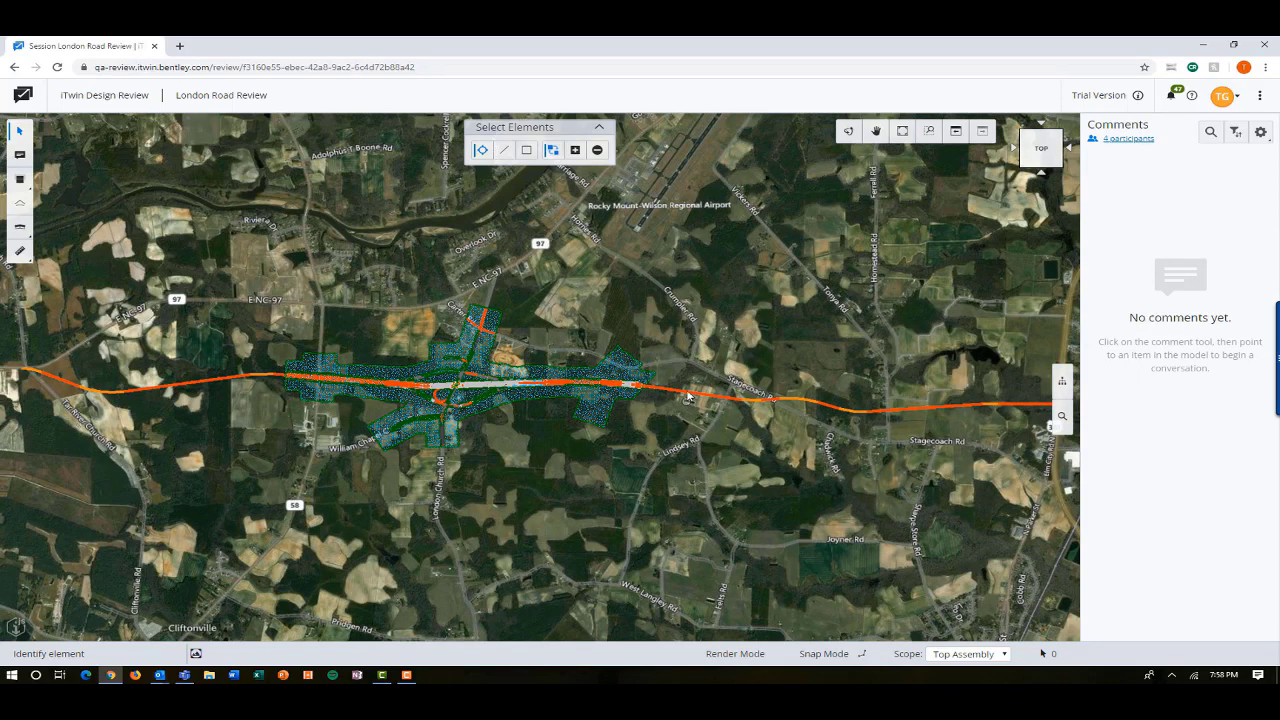
# - Inspect the Route97-Extension alignment's properties, including its 9635.33 m length
pyautogui.click(680, 393)
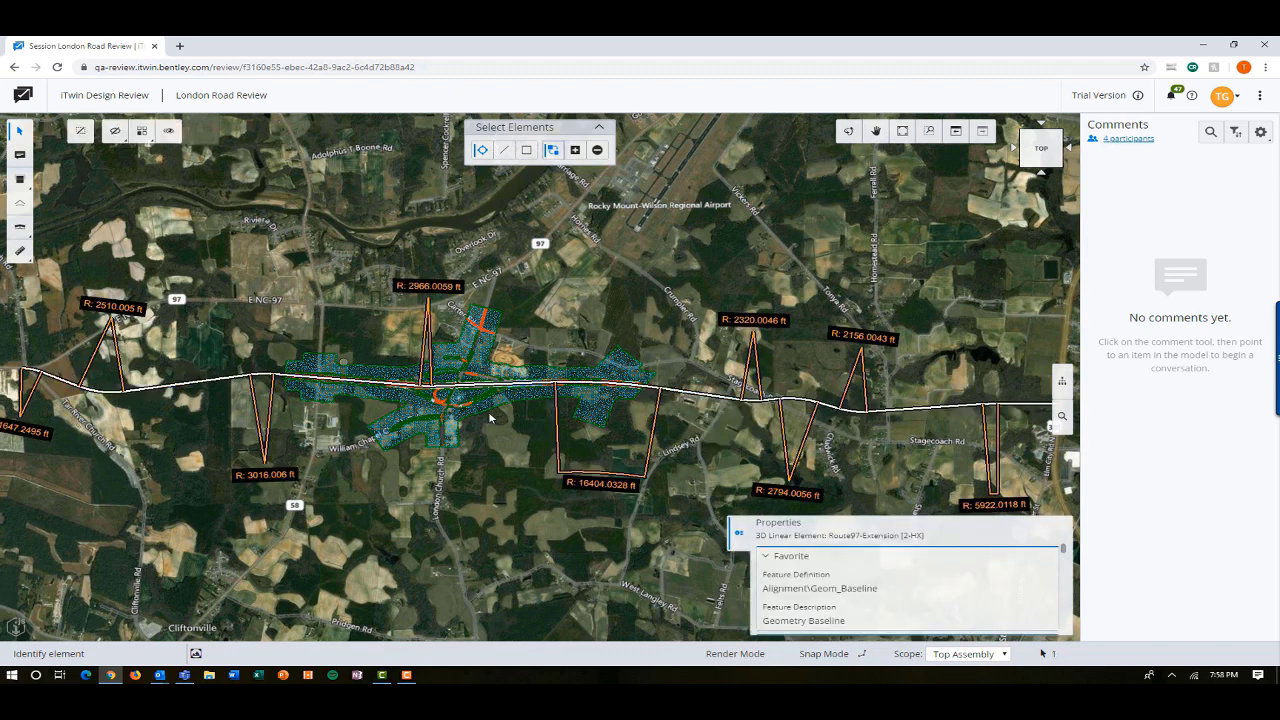
pyautogui.moveTo(846, 517); pyautogui.dragTo(840, 437)
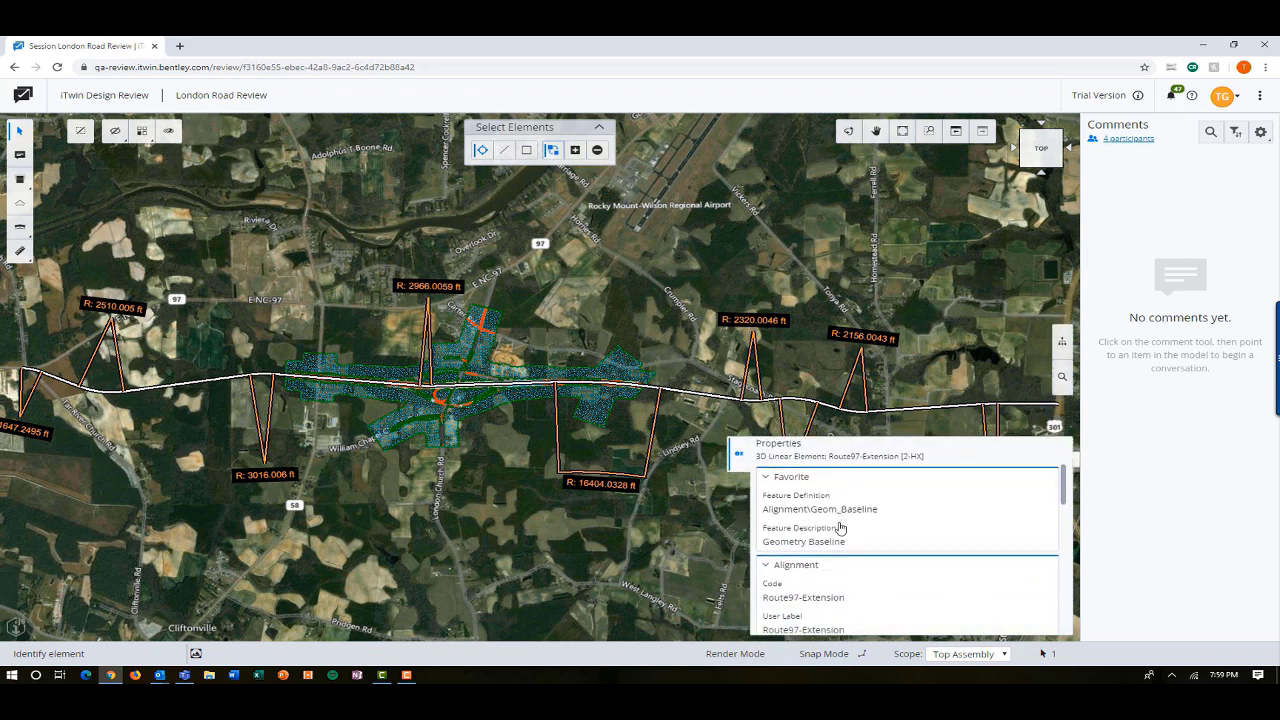
pyautogui.scroll(-5, 840, 527)
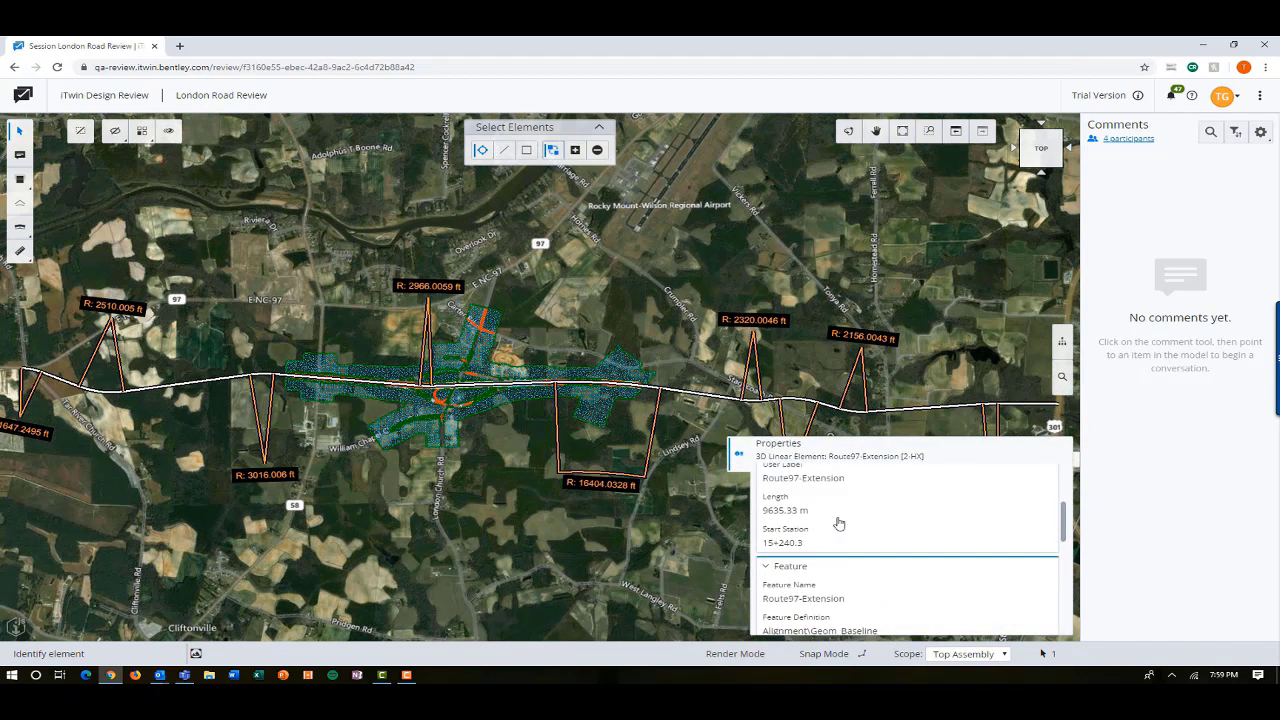
pyautogui.scroll(5, 839, 523)
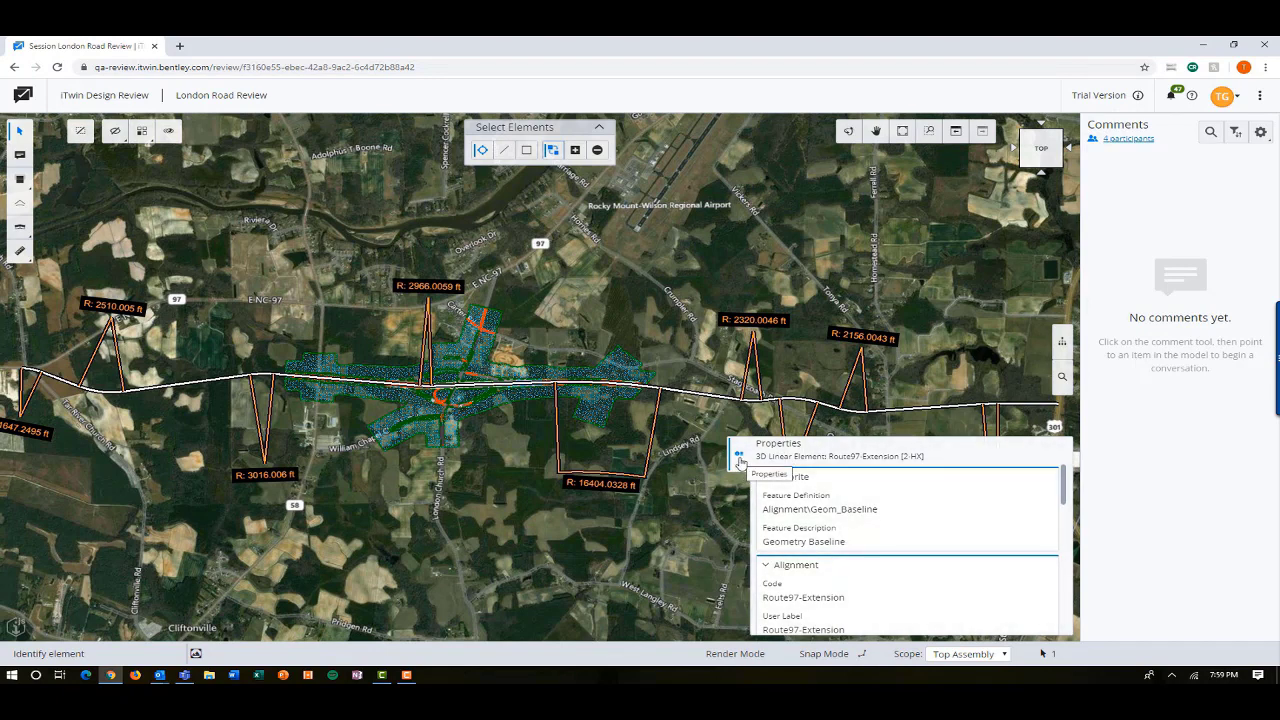
pyautogui.click(740, 459)
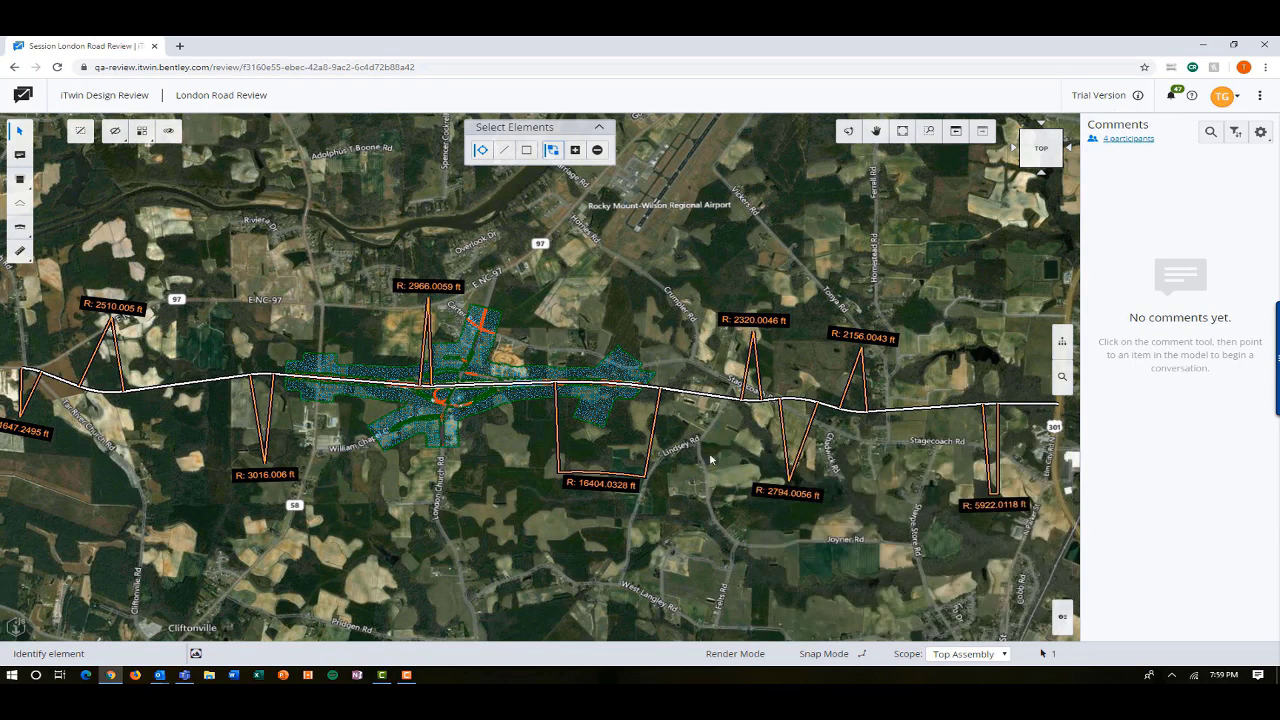
# - Deselect the alignment and apply the 3D Models saved view
pyautogui.click(505, 425)
pyautogui.scroll(5, 445, 388)
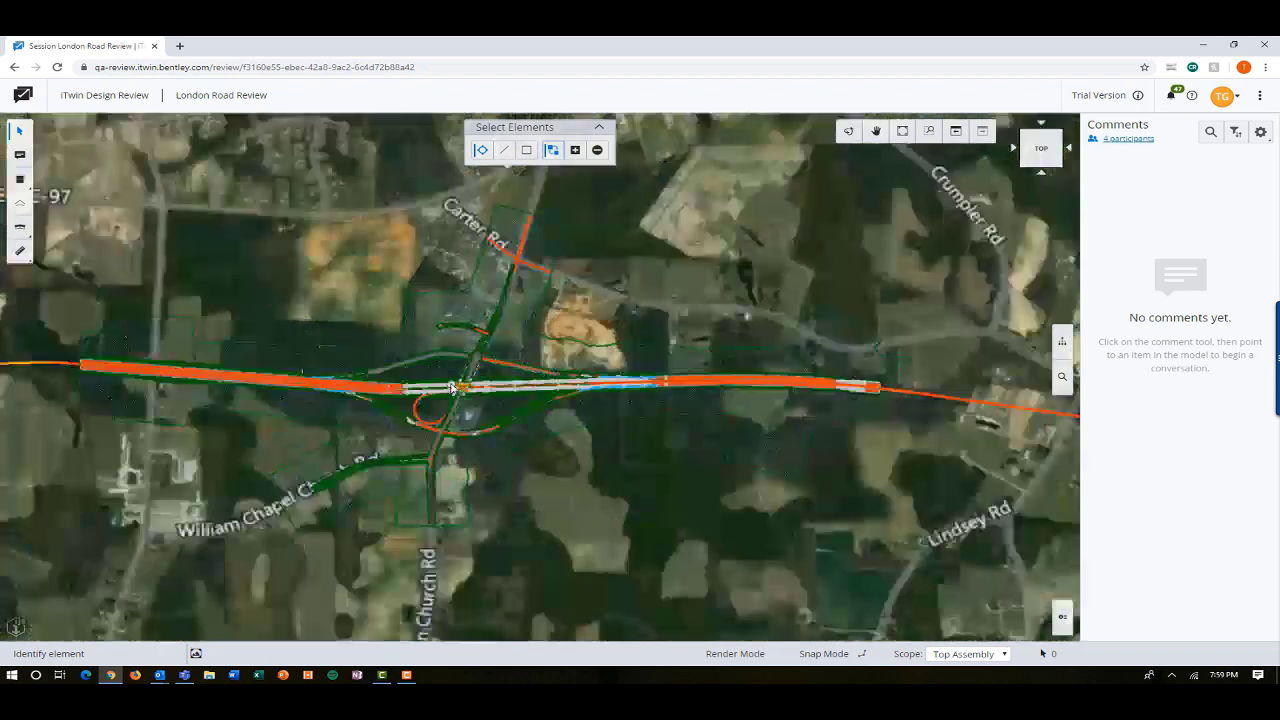
pyautogui.scroll(5, 462, 390)
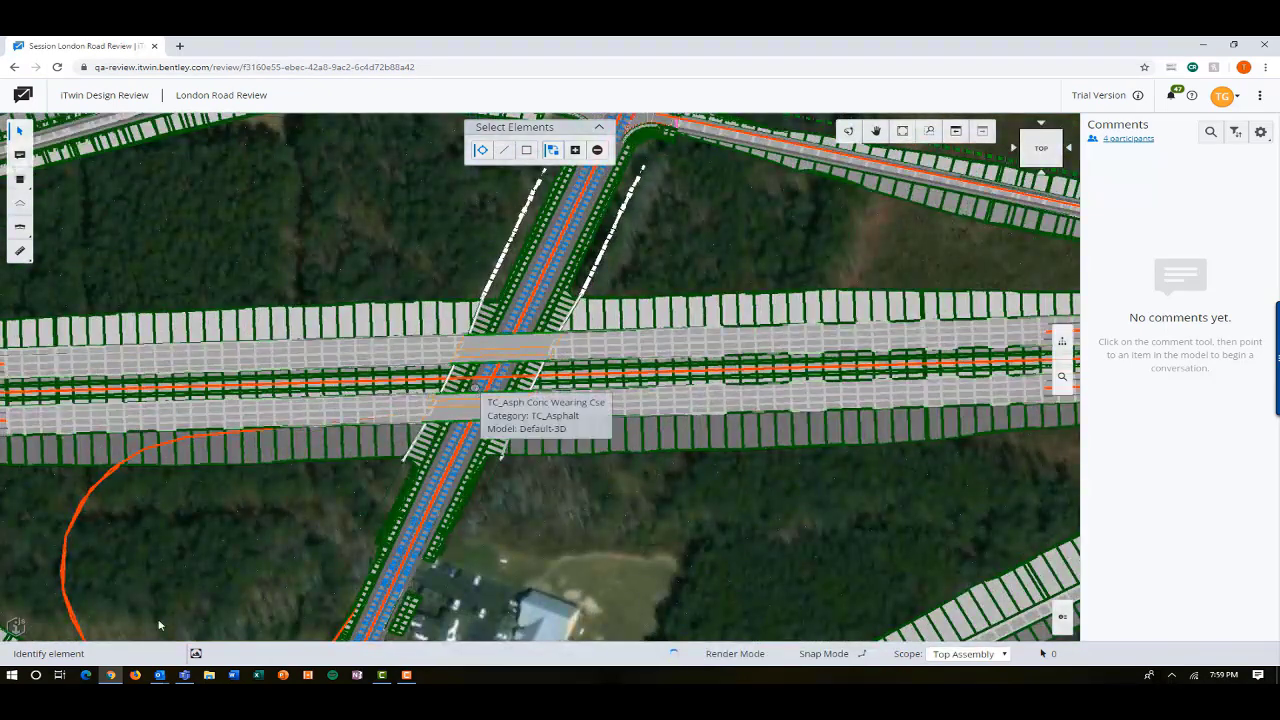
pyautogui.click(196, 654)
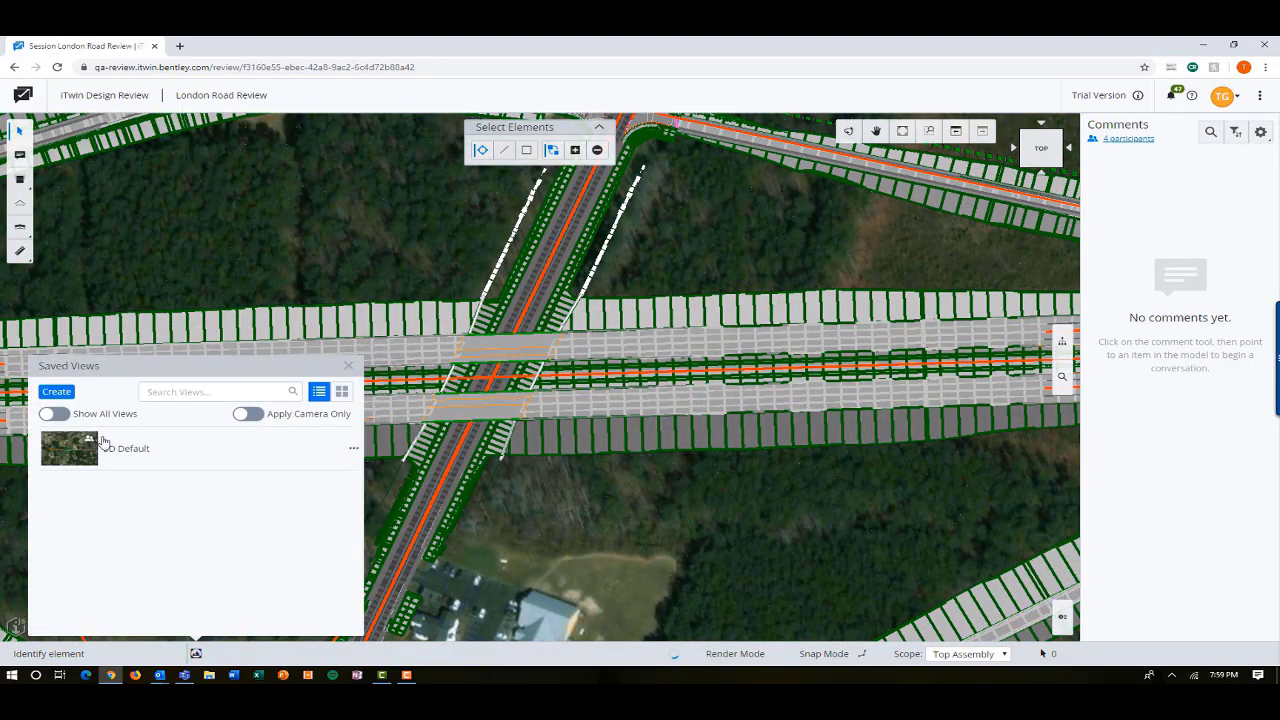
pyautogui.click(55, 416)
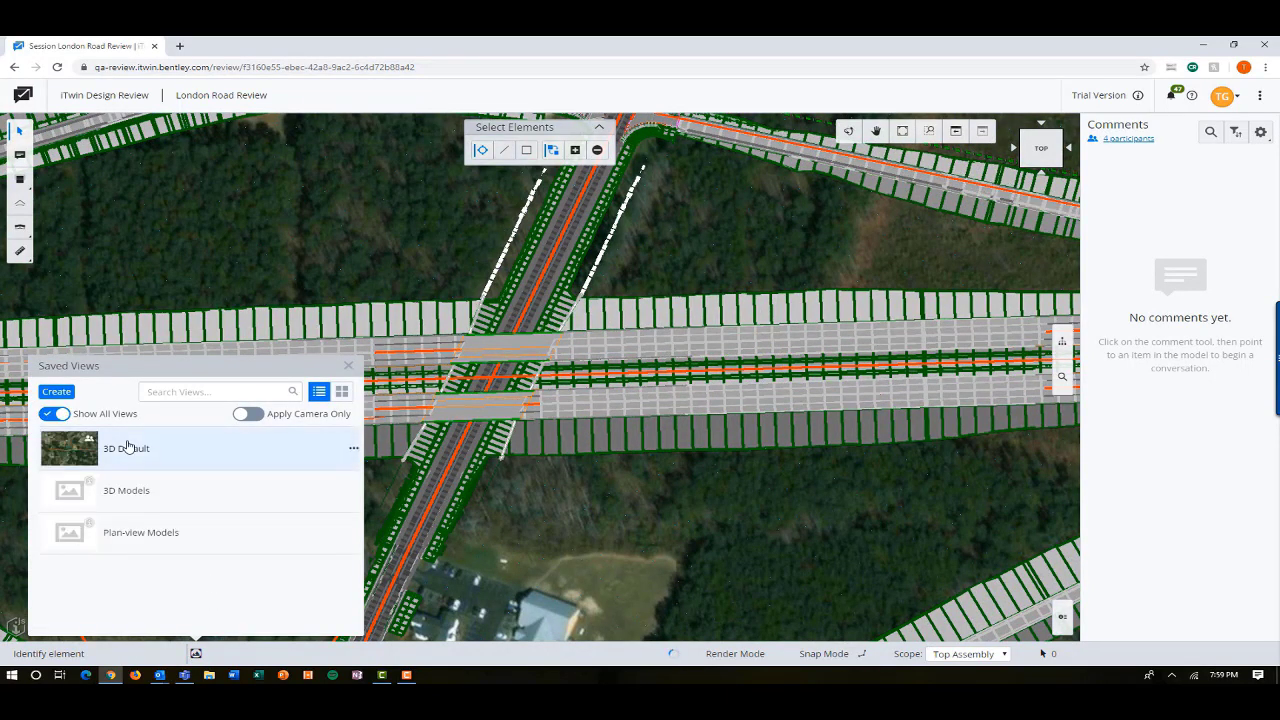
pyautogui.click(131, 490)
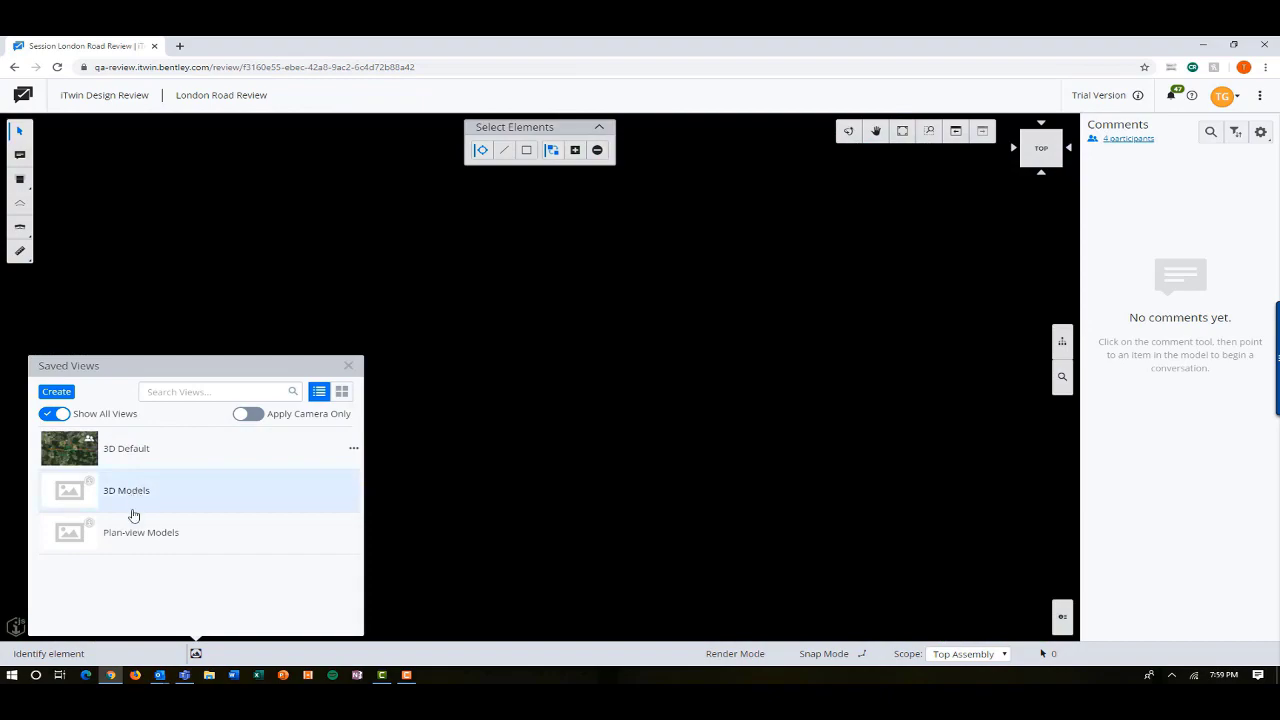
pyautogui.click(198, 654)
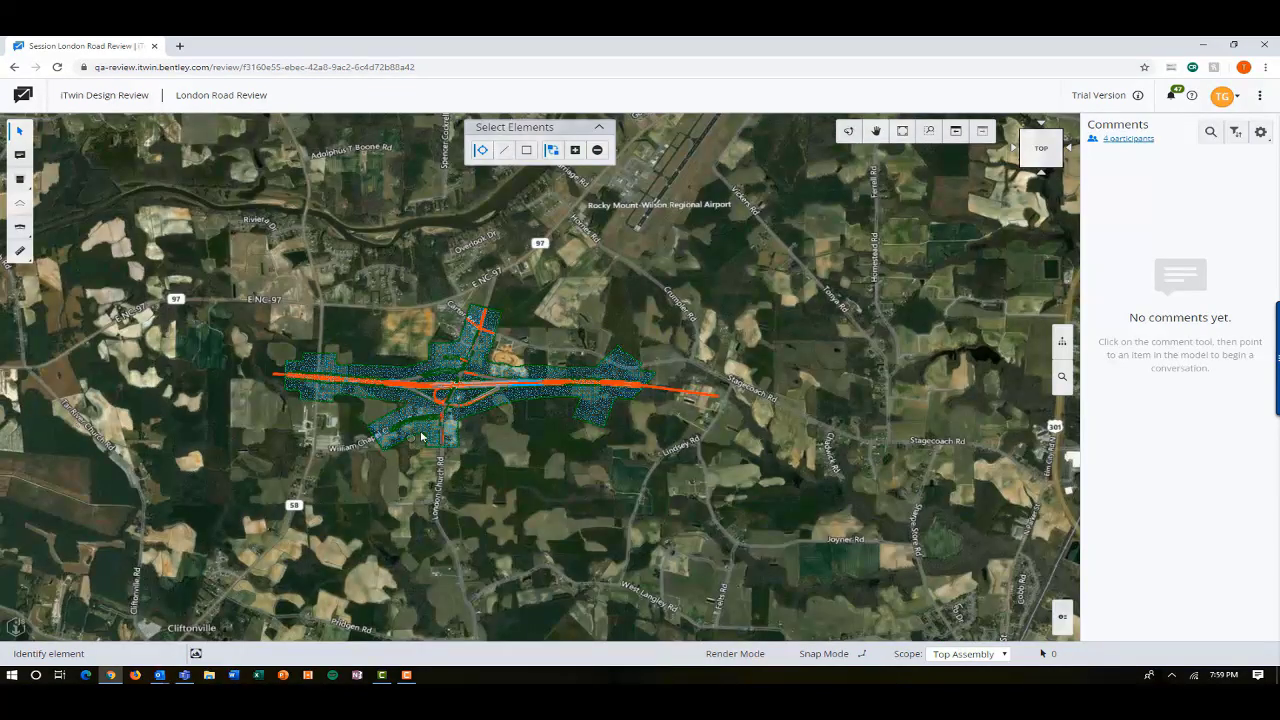
# - Zoom in, tilt and centre the view on the overpass bridge crossing
pyautogui.scroll(10, 455, 388)
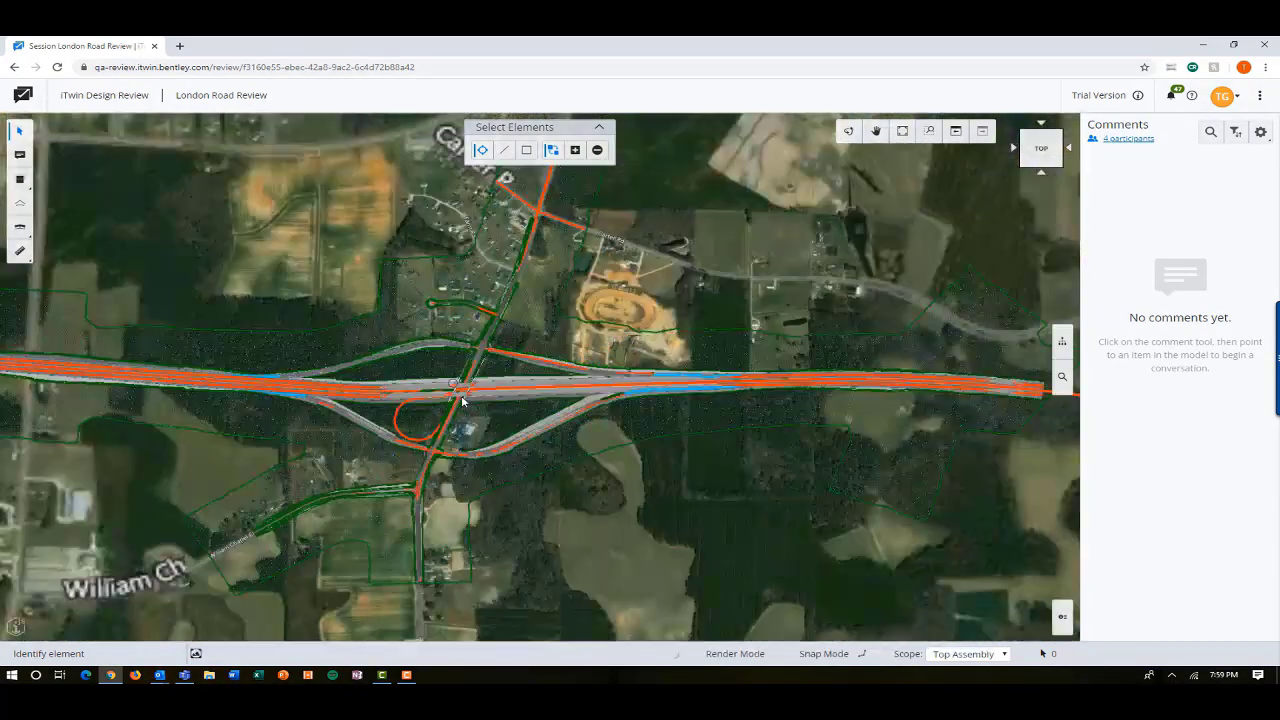
pyautogui.scroll(8, 461, 399)
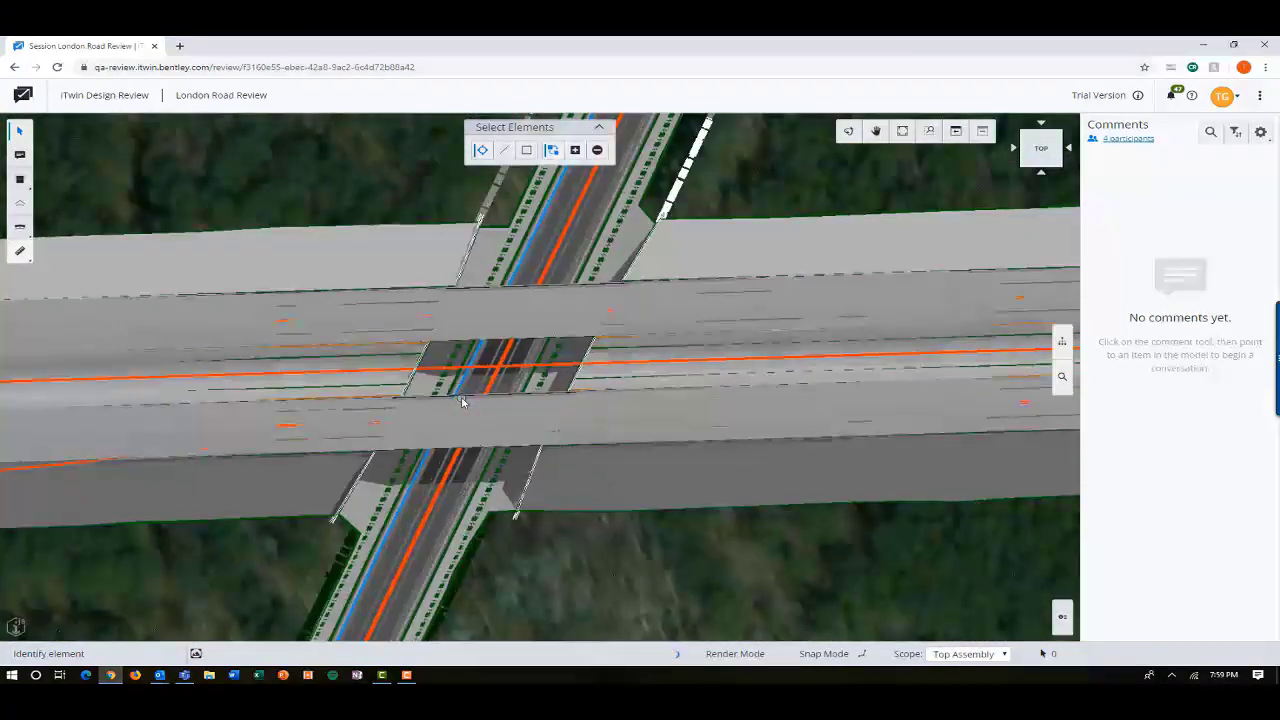
pyautogui.keyDown('shift'); pyautogui.moveTo(460, 396); pyautogui.dragTo(320, 280, button='middle'); pyautogui.keyUp('shift')
pyautogui.moveTo(468, 366); pyautogui.dragTo(598, 398, button='middle')
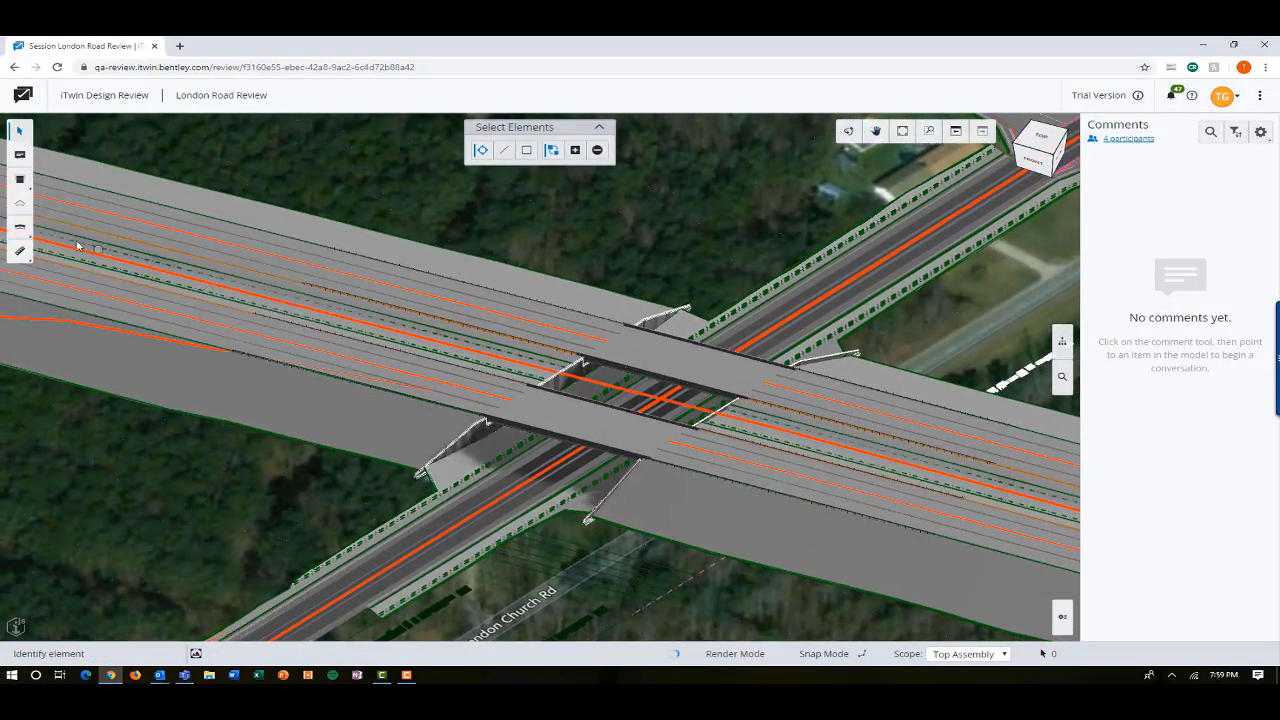
# - Cut a perpendicular cross-section through the road under the bridge at station 70+78.58, in Top view
pyautogui.click(19, 226)
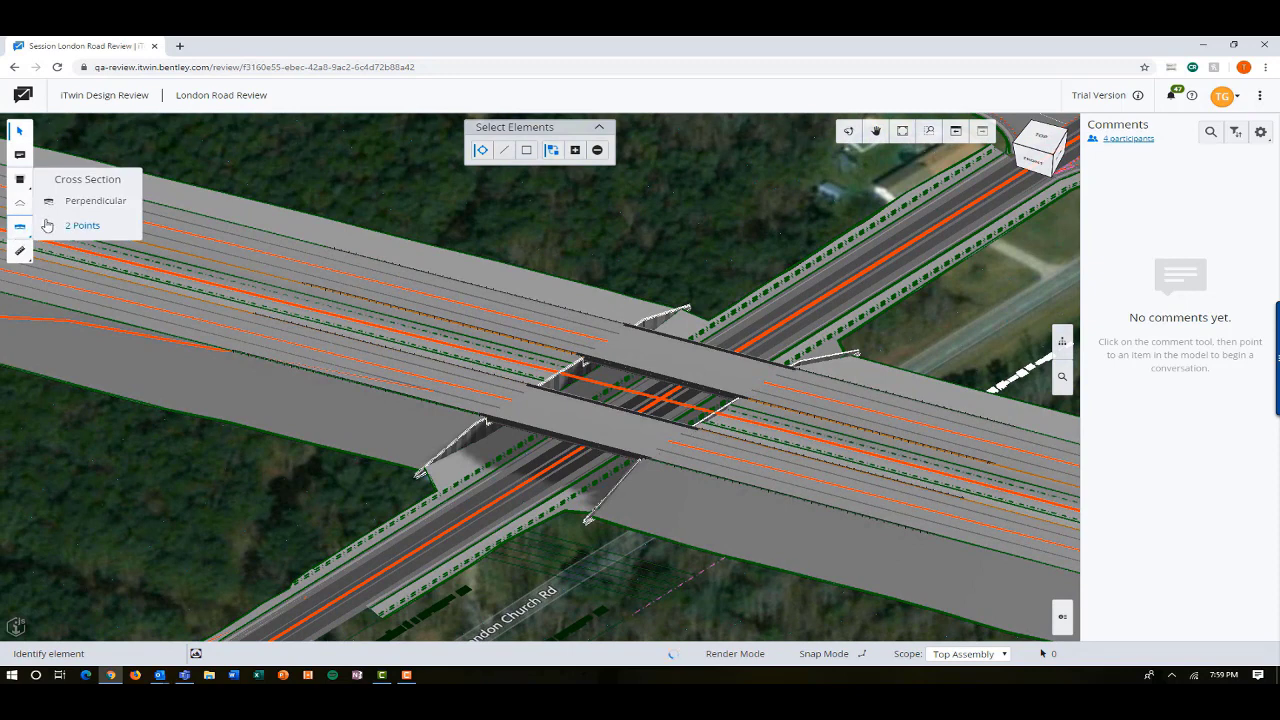
pyautogui.click(89, 210)
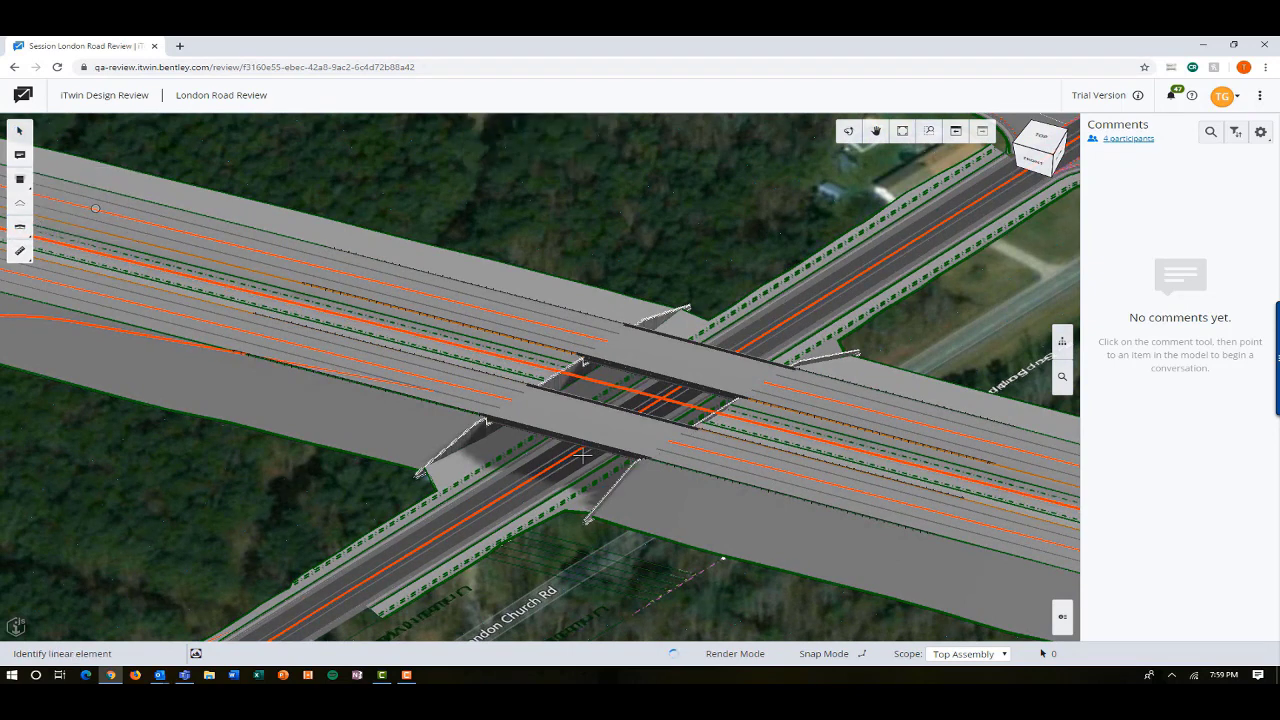
pyautogui.click(533, 476)
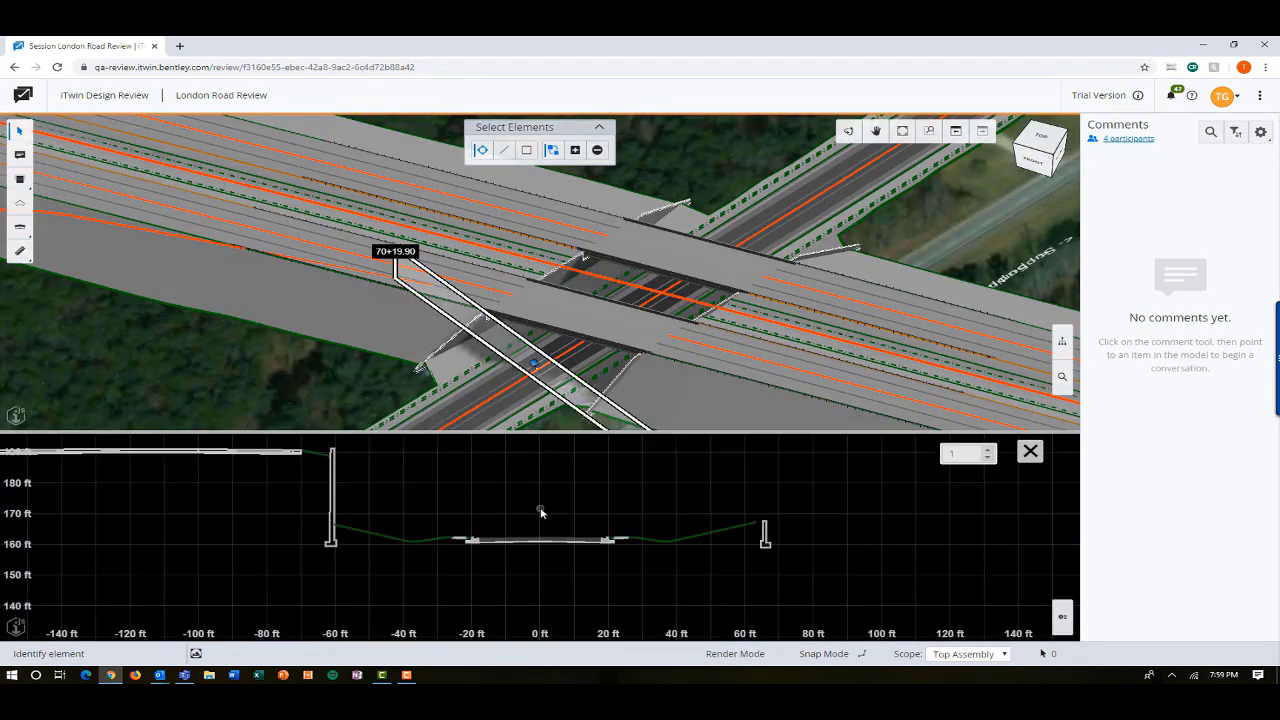
pyautogui.scroll(-2, 540, 507)
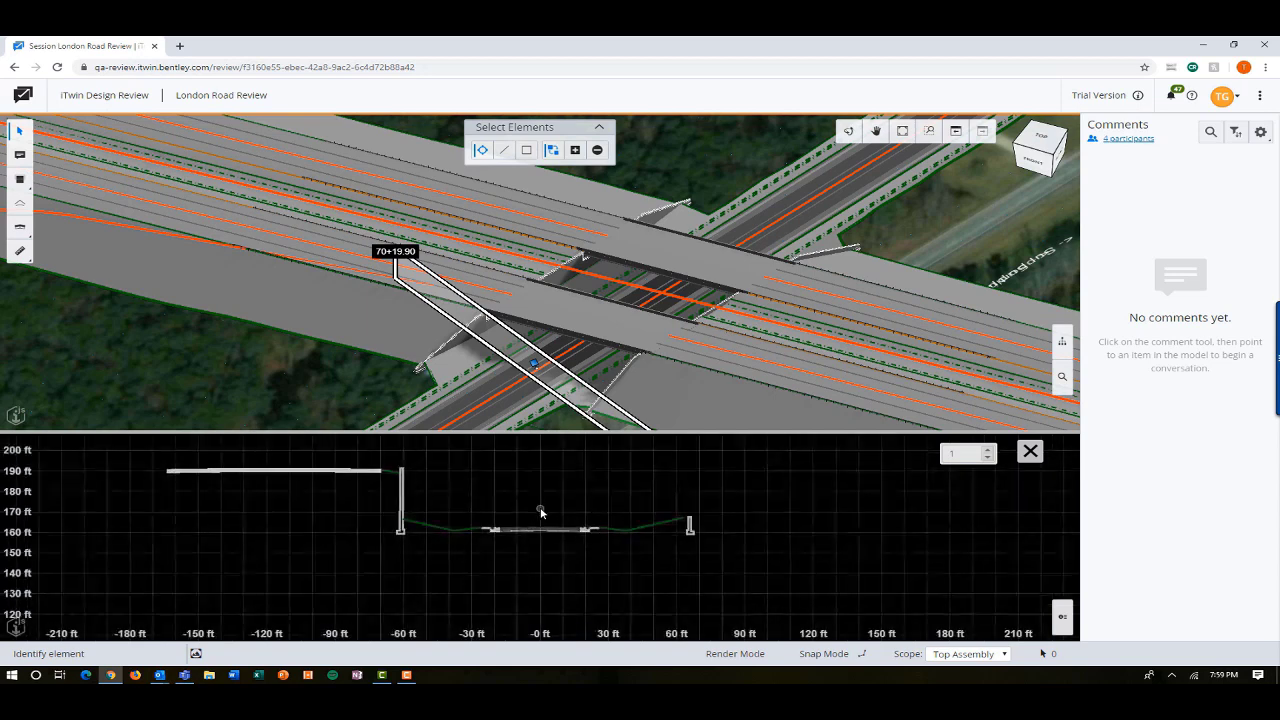
pyautogui.click(1036, 137)
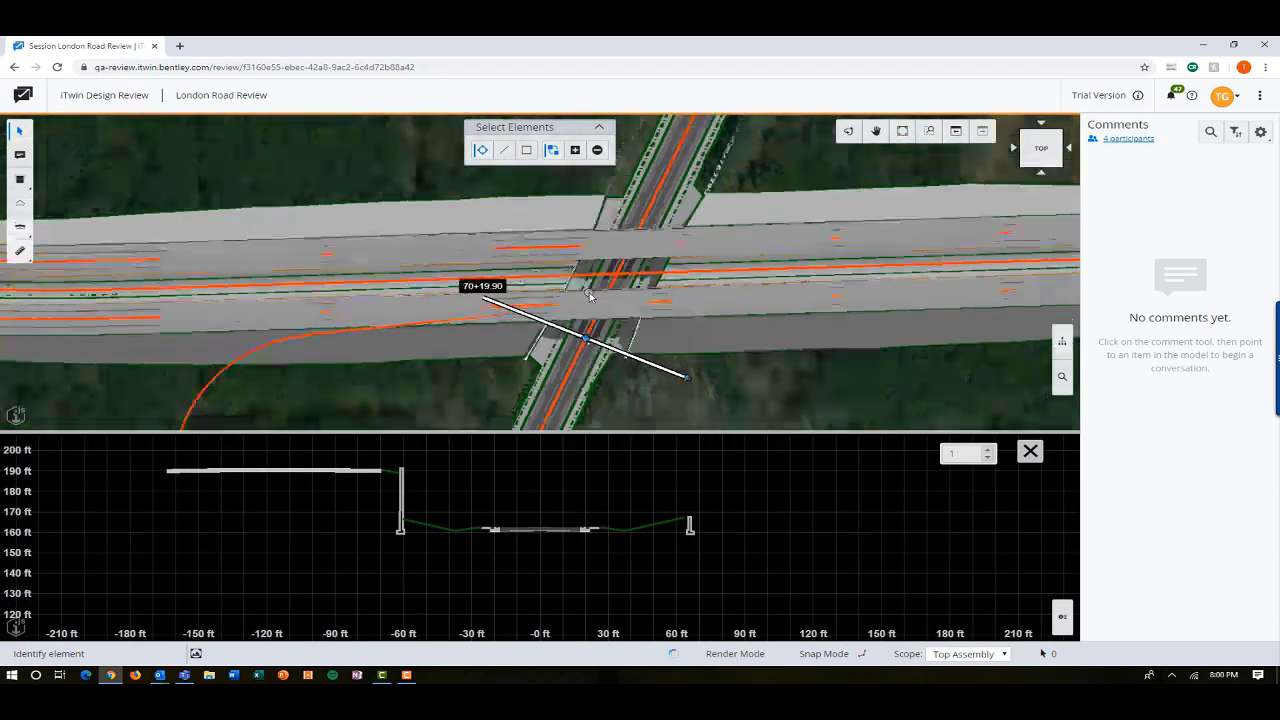
pyautogui.scroll(-2, 585, 293)
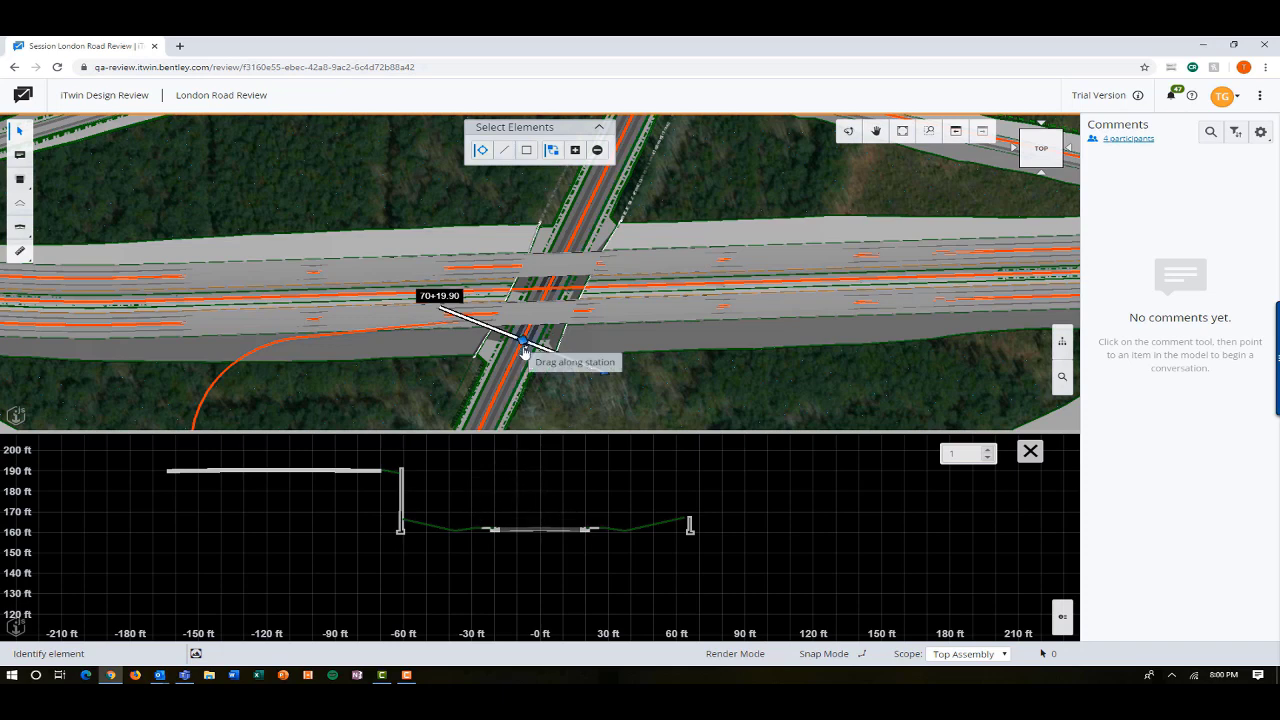
pyautogui.moveTo(522, 341); pyautogui.dragTo(540, 315)
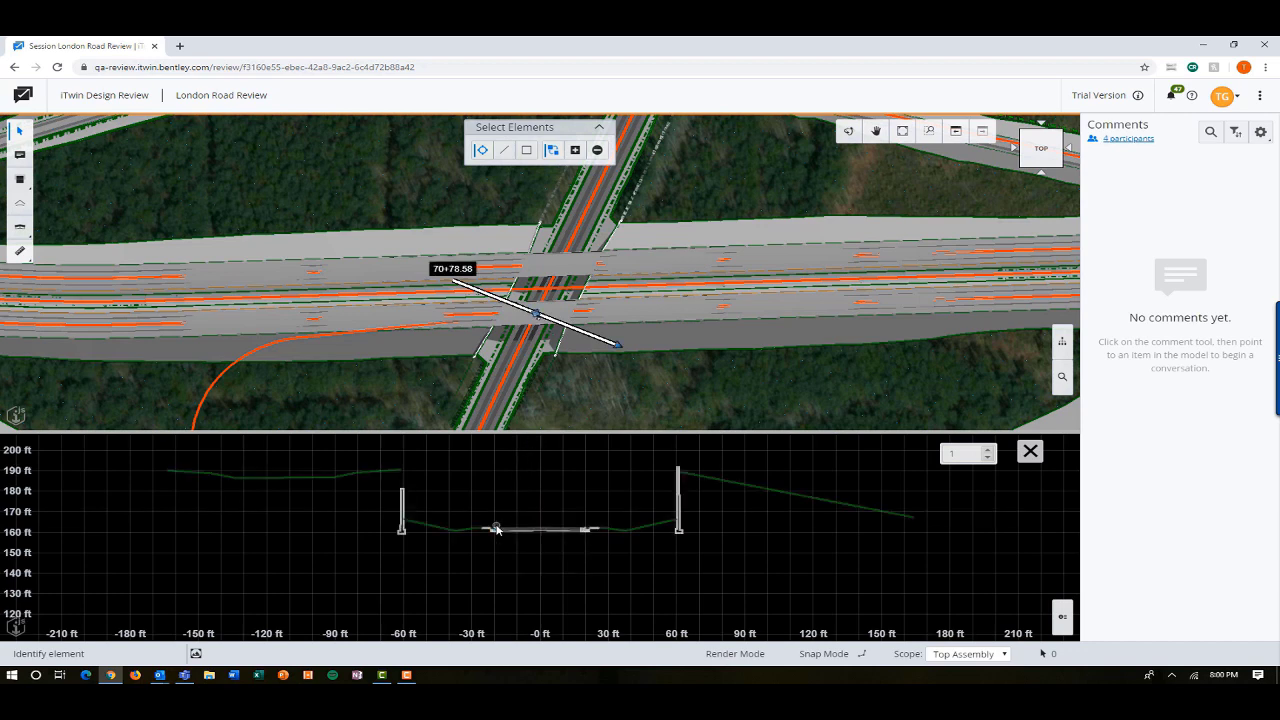
pyautogui.scroll(5, 500, 527)
# - Measure the 22.5904 ft and 9.124 ft slope distances, then clear the measurements
pyautogui.click(19, 251)
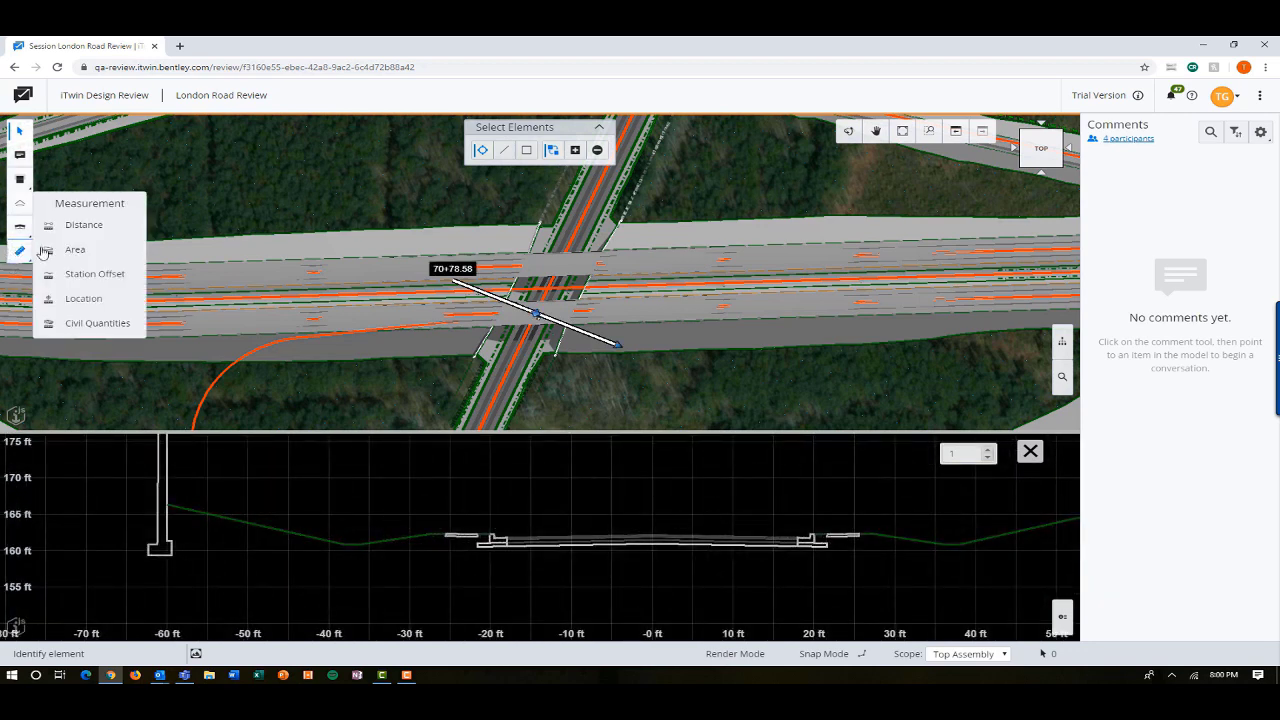
pyautogui.click(62, 227)
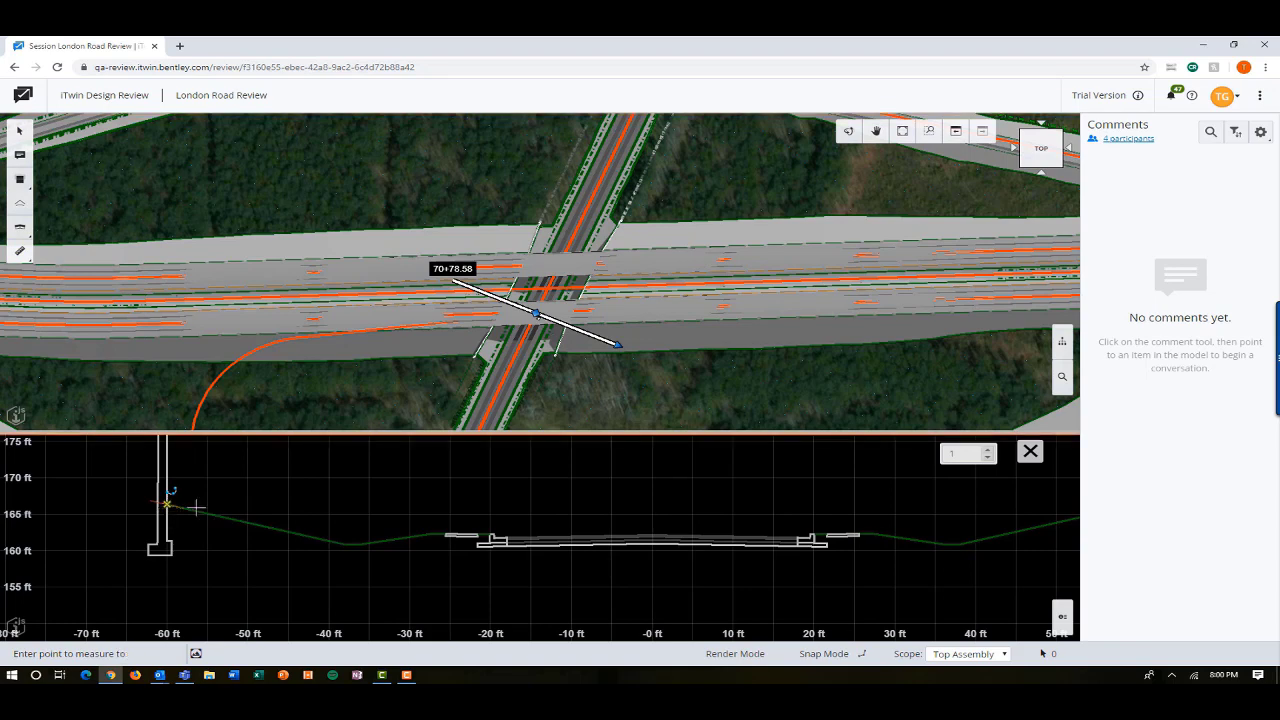
pyautogui.click(168, 505)
pyautogui.click(343, 541)
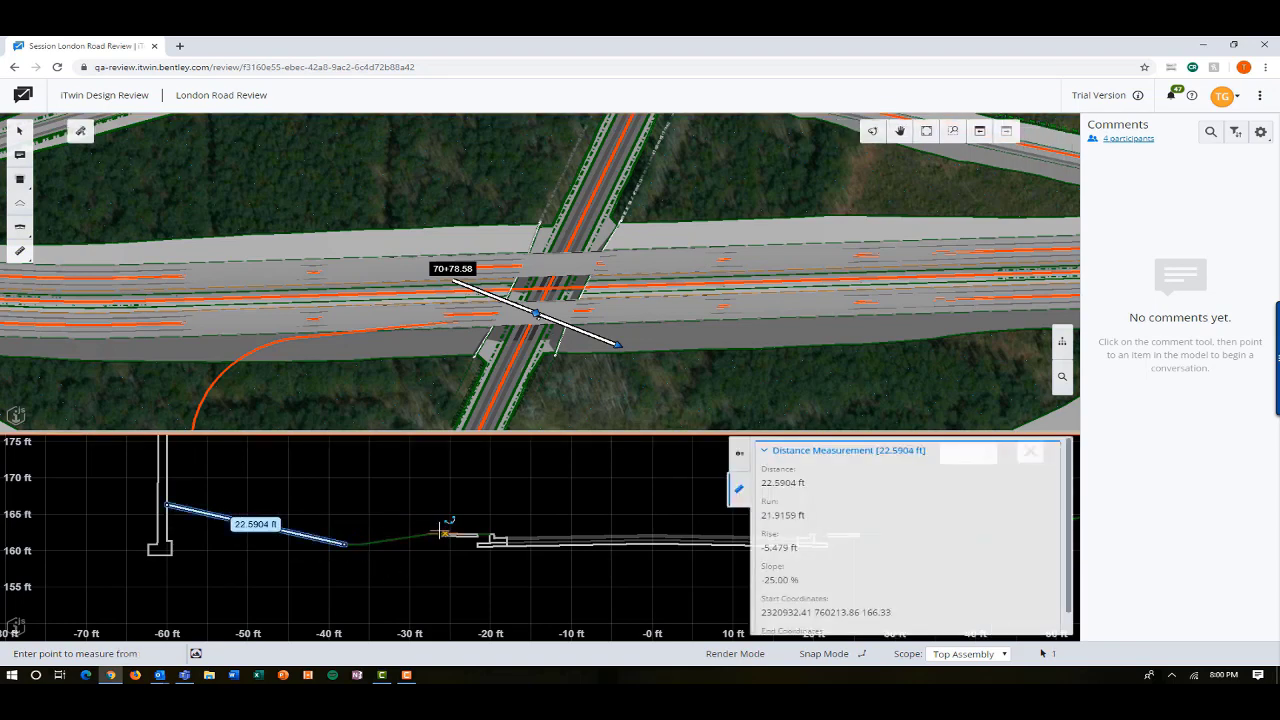
pyautogui.click(362, 543)
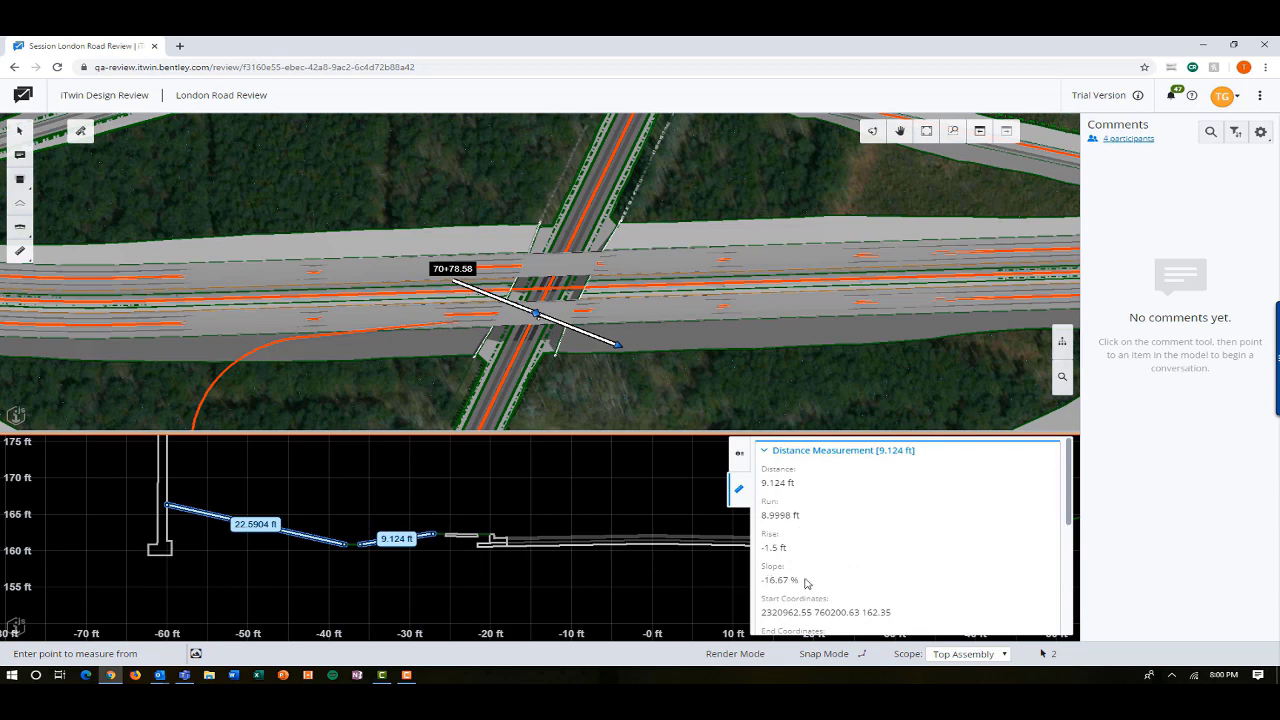
pyautogui.scroll(-5, 843, 560)
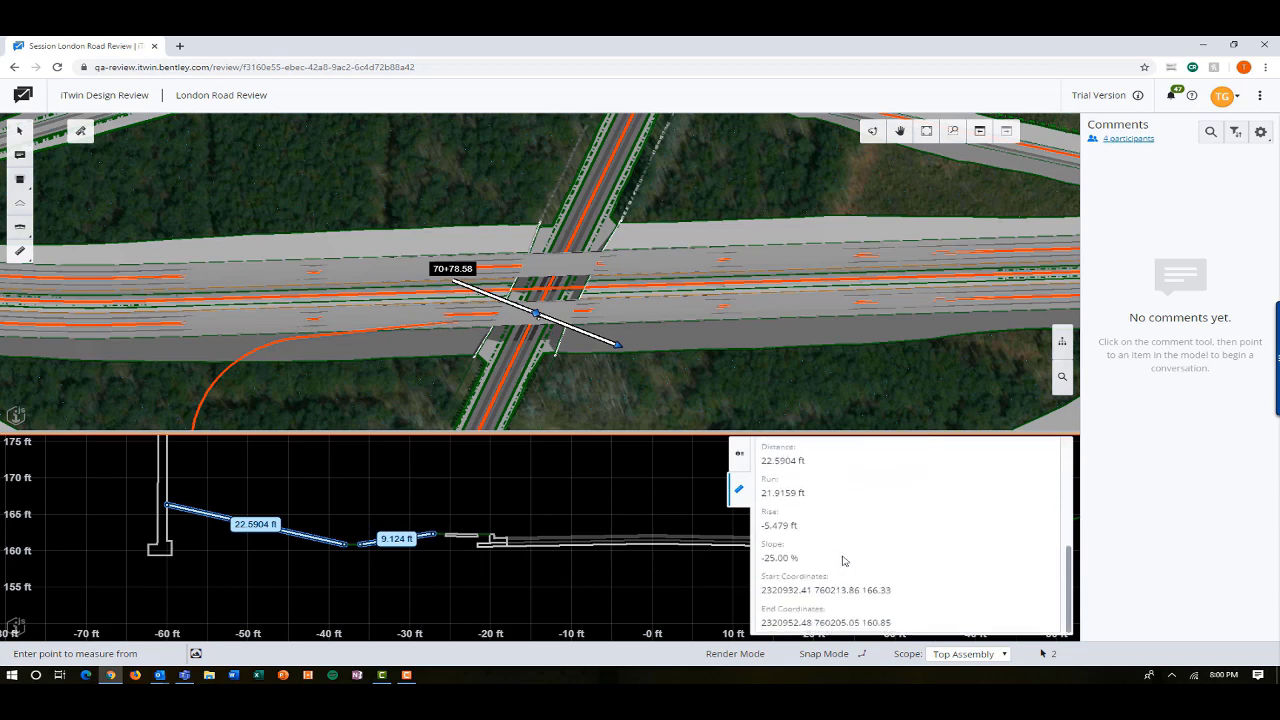
pyautogui.scroll(1, 843, 560)
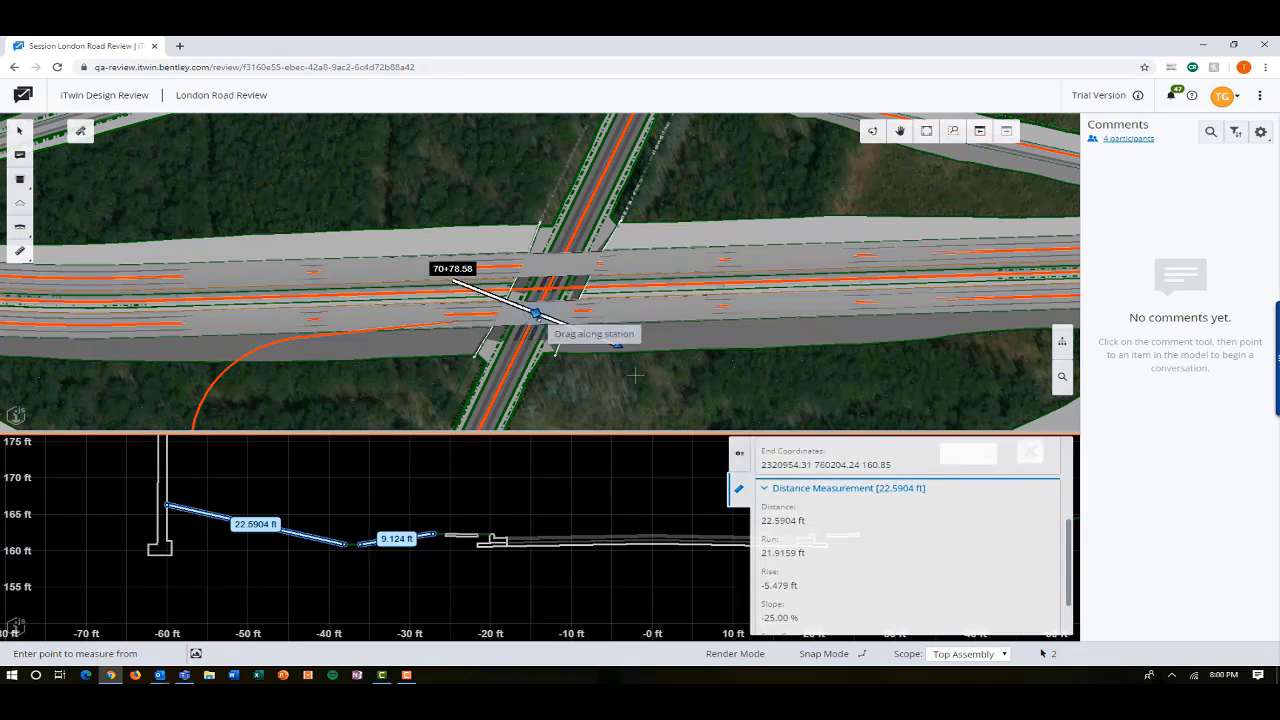
pyautogui.click(735, 493)
pyautogui.click(80, 131)
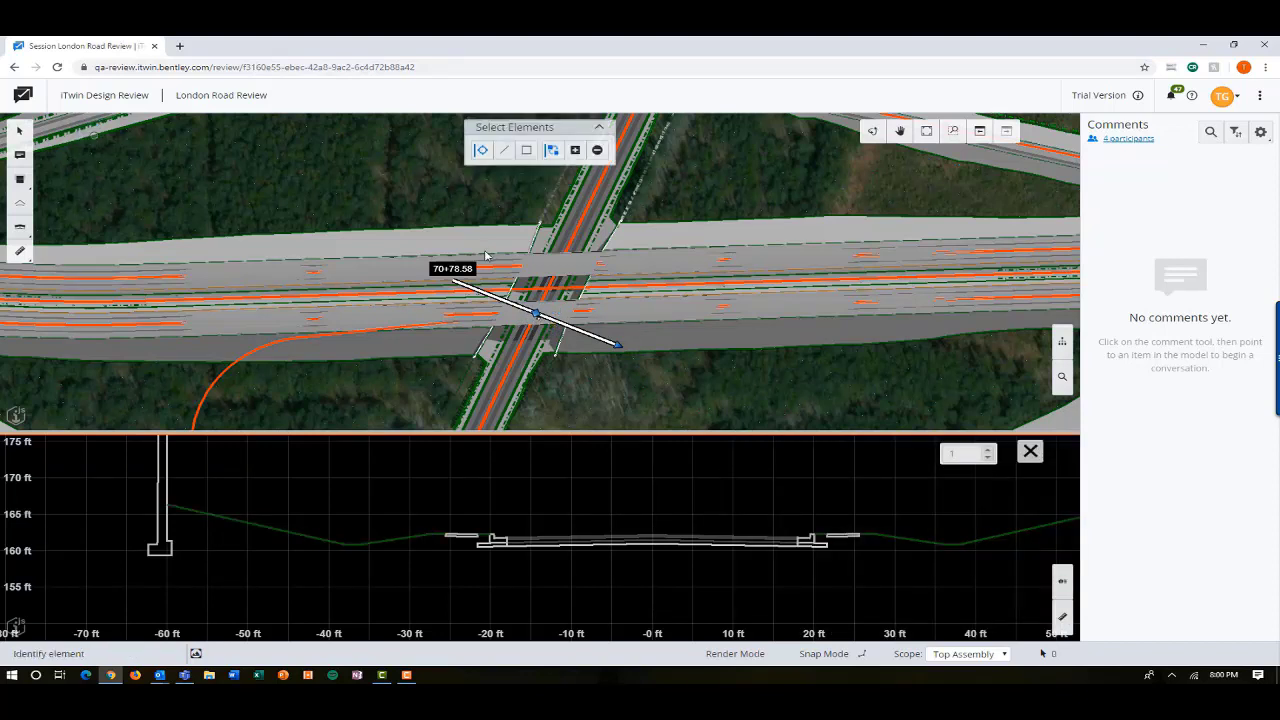
# - Move the section to station 71+56.18 and centre the cross-section profile
pyautogui.moveTo(533, 325); pyautogui.dragTo(550, 280)
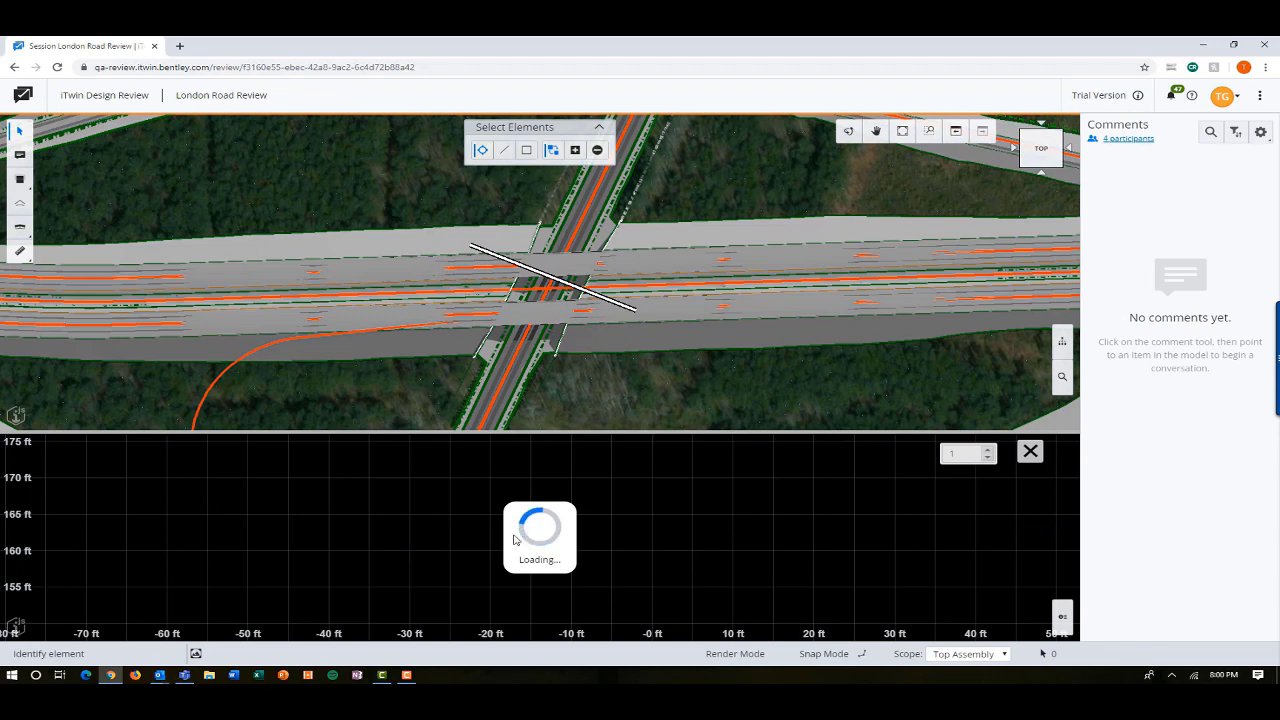
pyautogui.scroll(-2, 570, 540)
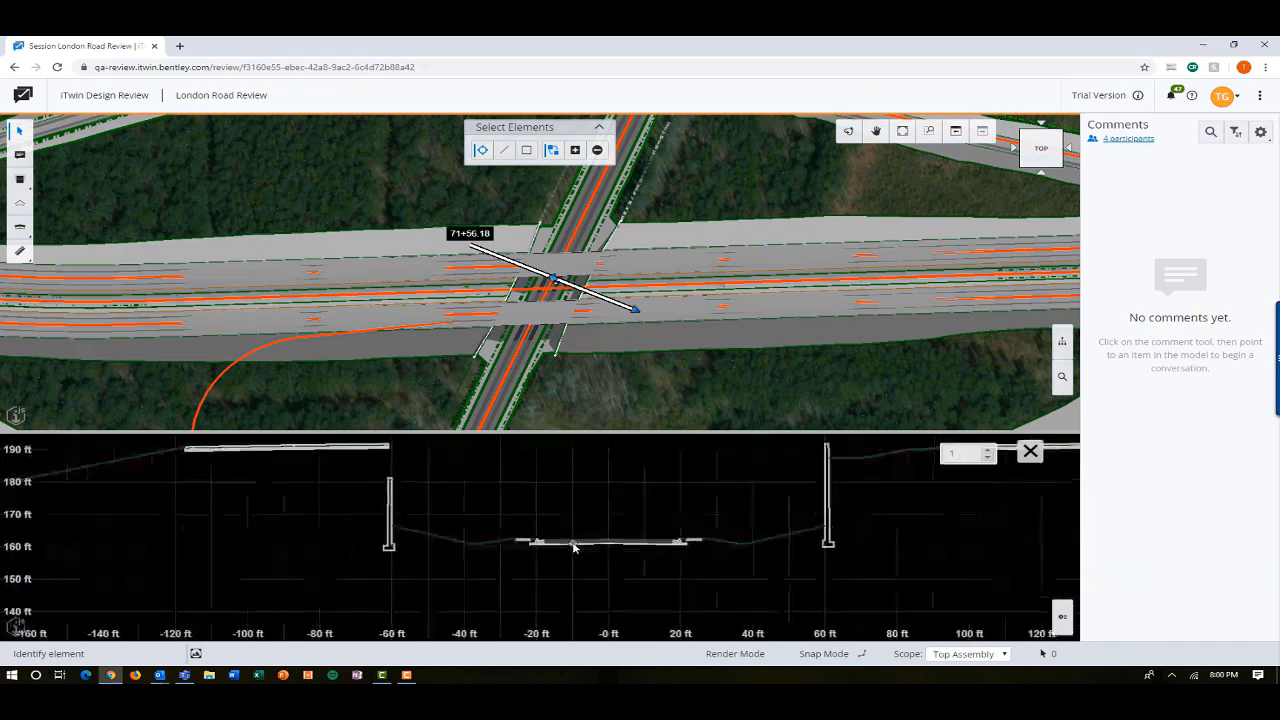
pyautogui.moveTo(564, 520); pyautogui.dragTo(520, 549, button='middle')
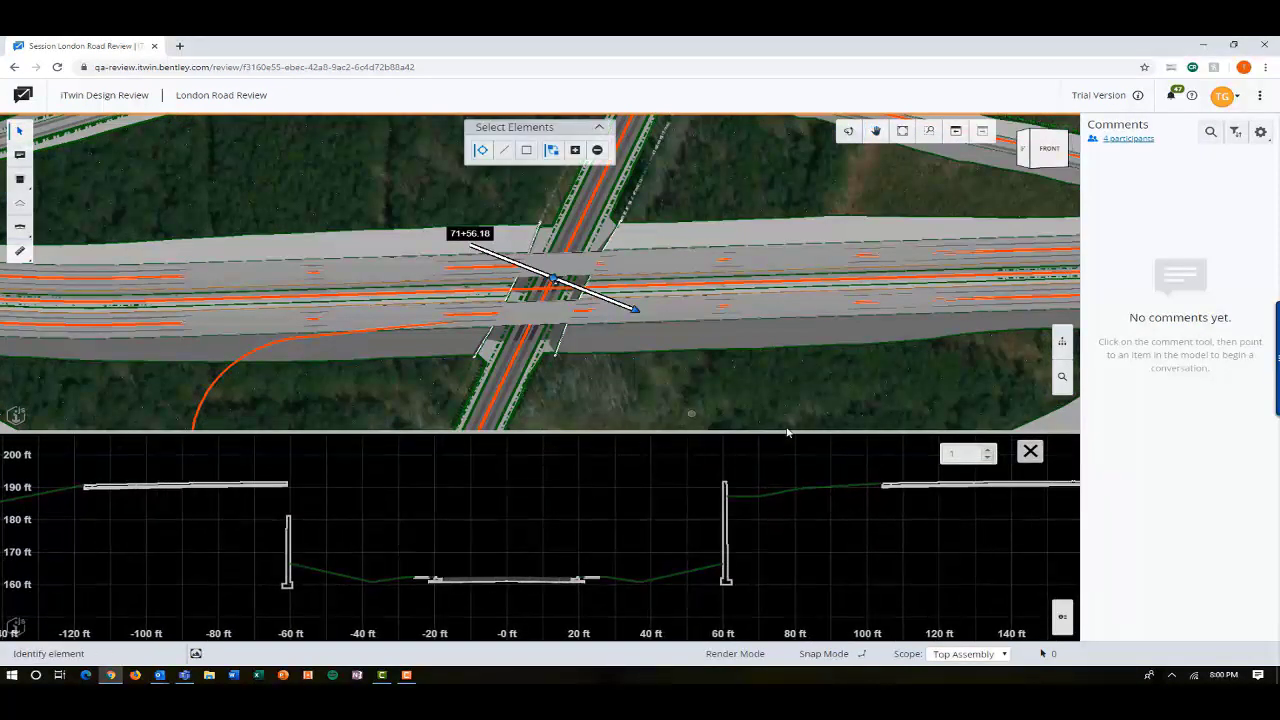
# - Replace the cross-section with the road's vertical profile (grades 0.80% to -1.00%) and tilt the 3D view
pyautogui.click(1030, 451)
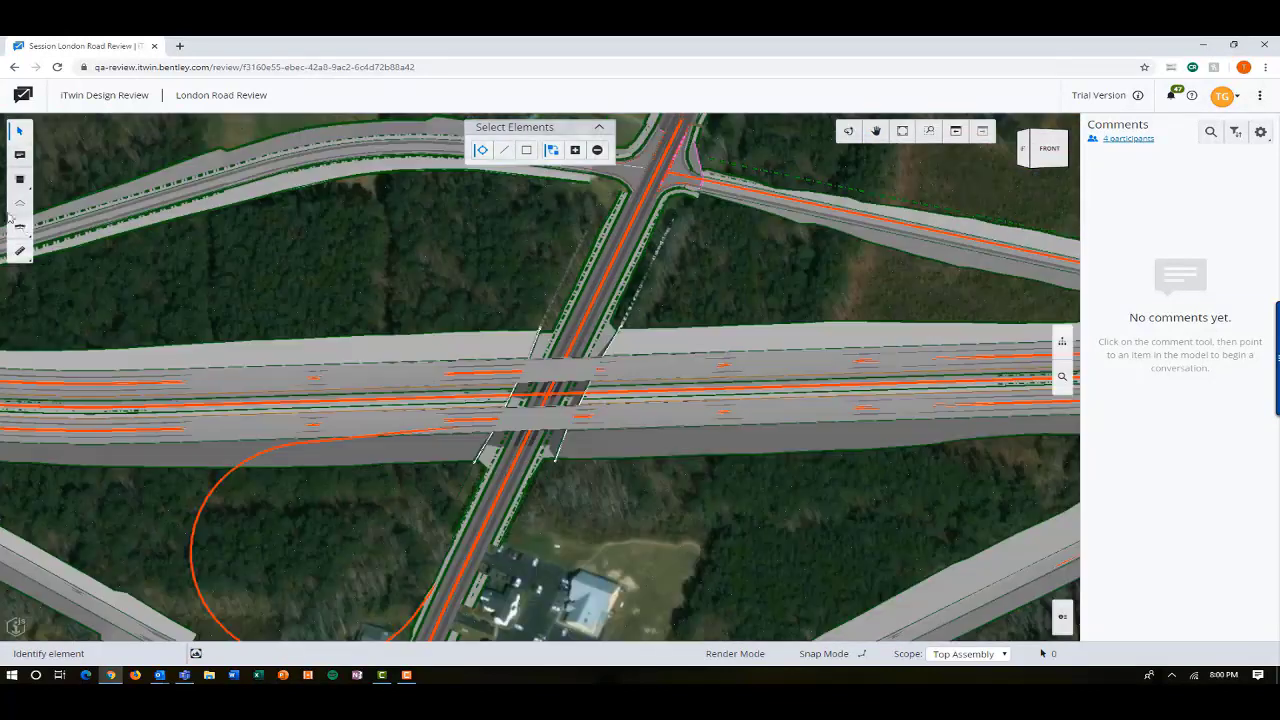
pyautogui.click(19, 203)
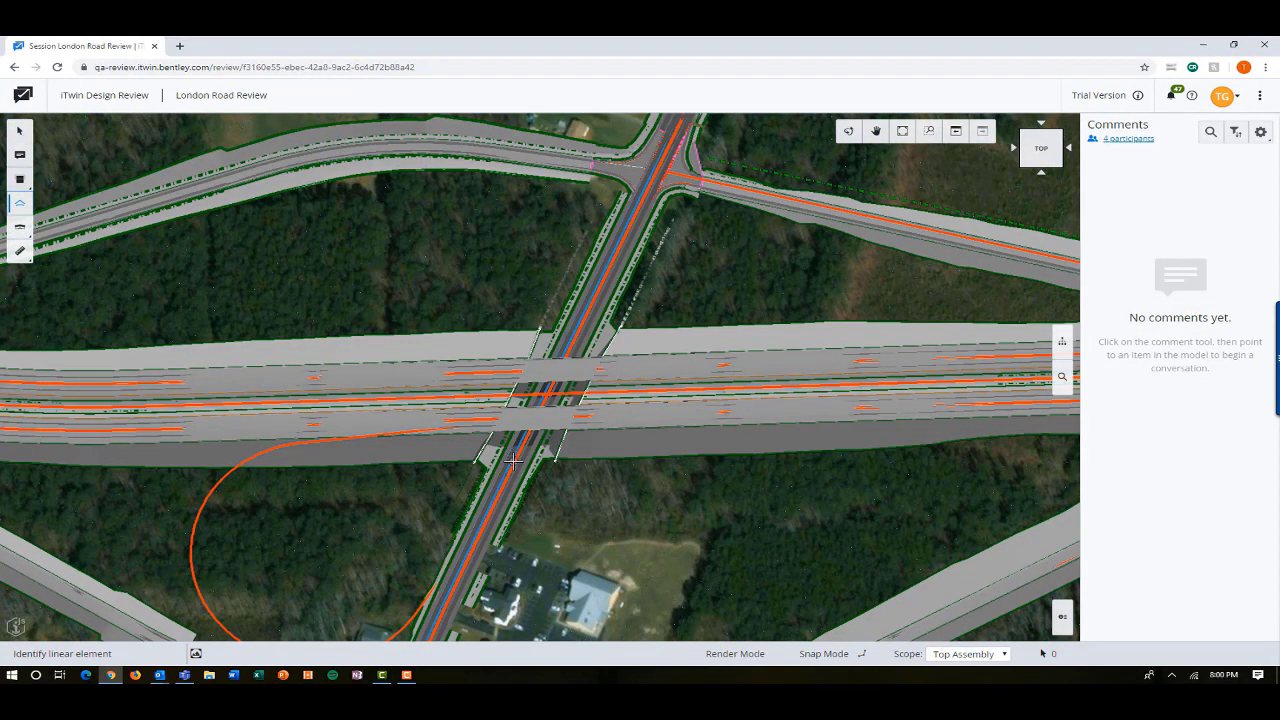
pyautogui.scroll(5, 515, 462)
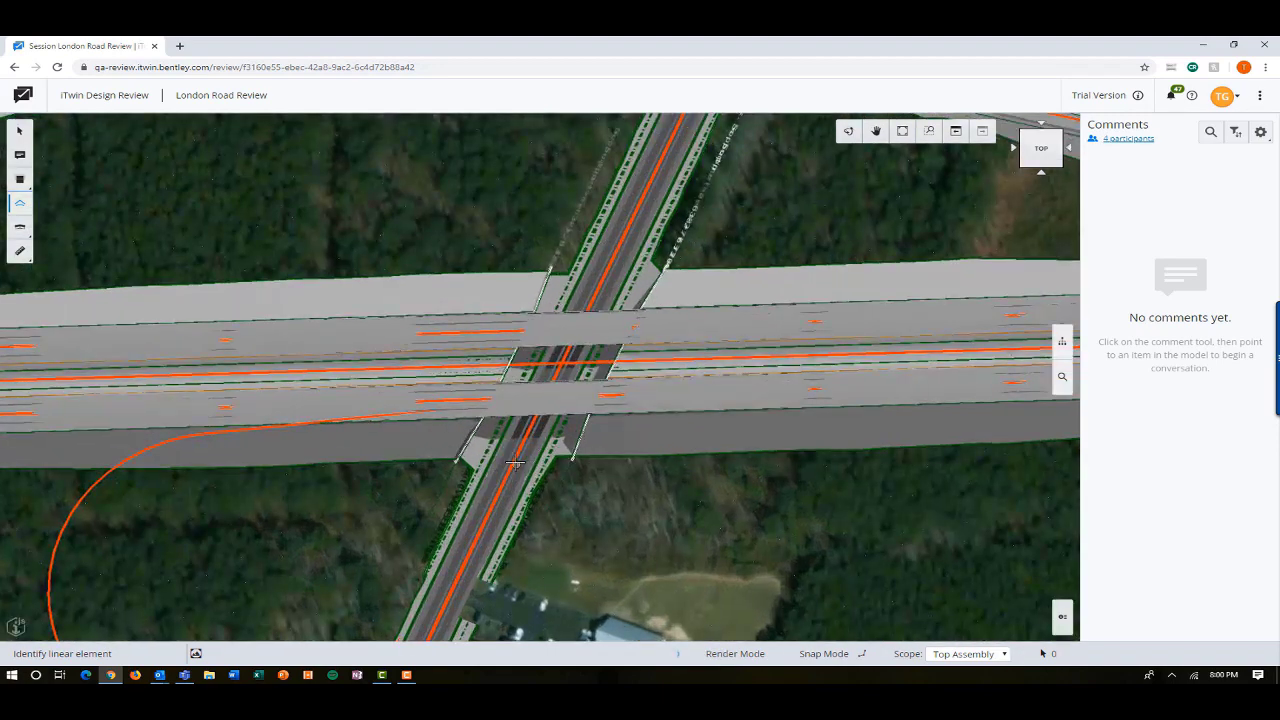
pyautogui.click(515, 460)
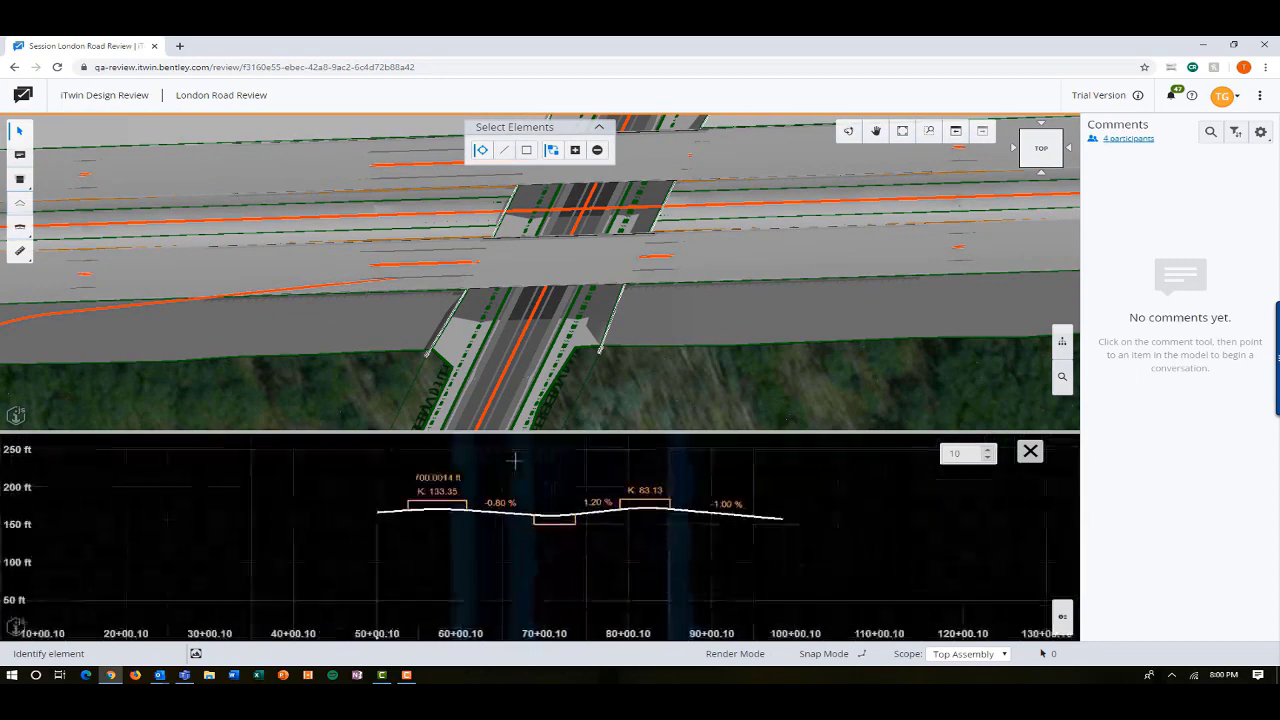
pyautogui.click(448, 540)
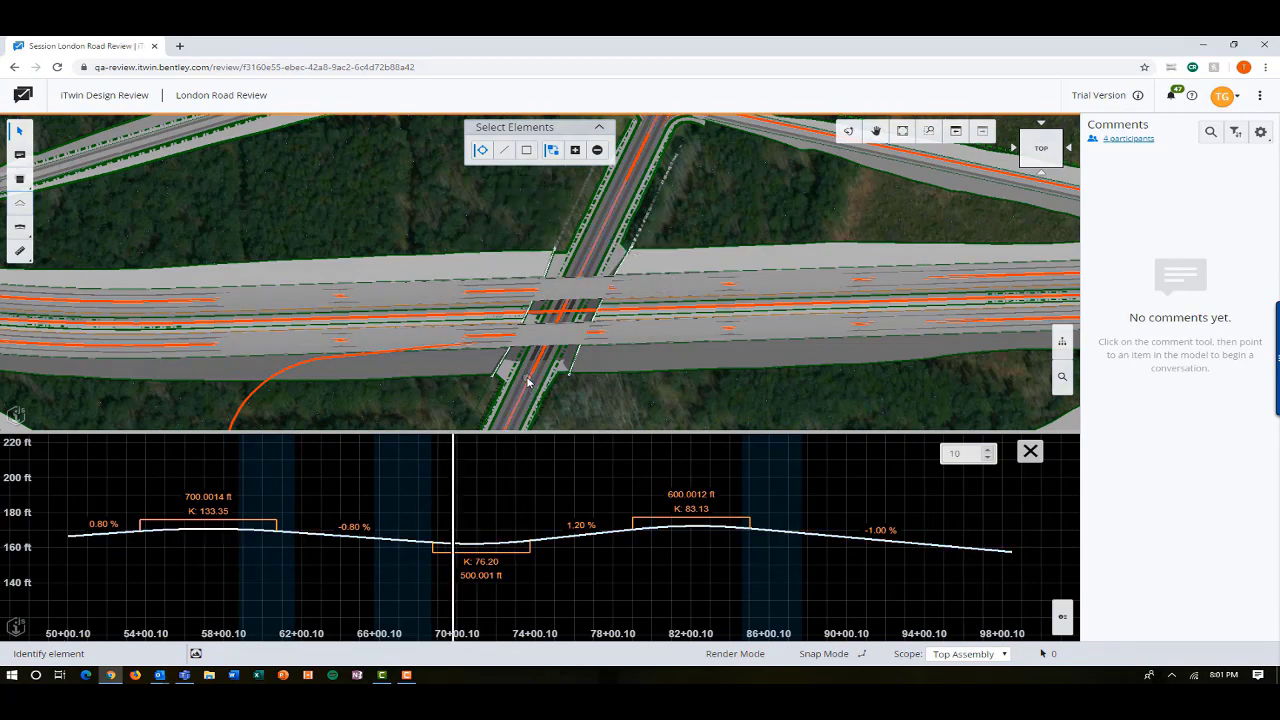
pyautogui.moveTo(527, 380); pyautogui.dragTo(426, 287)
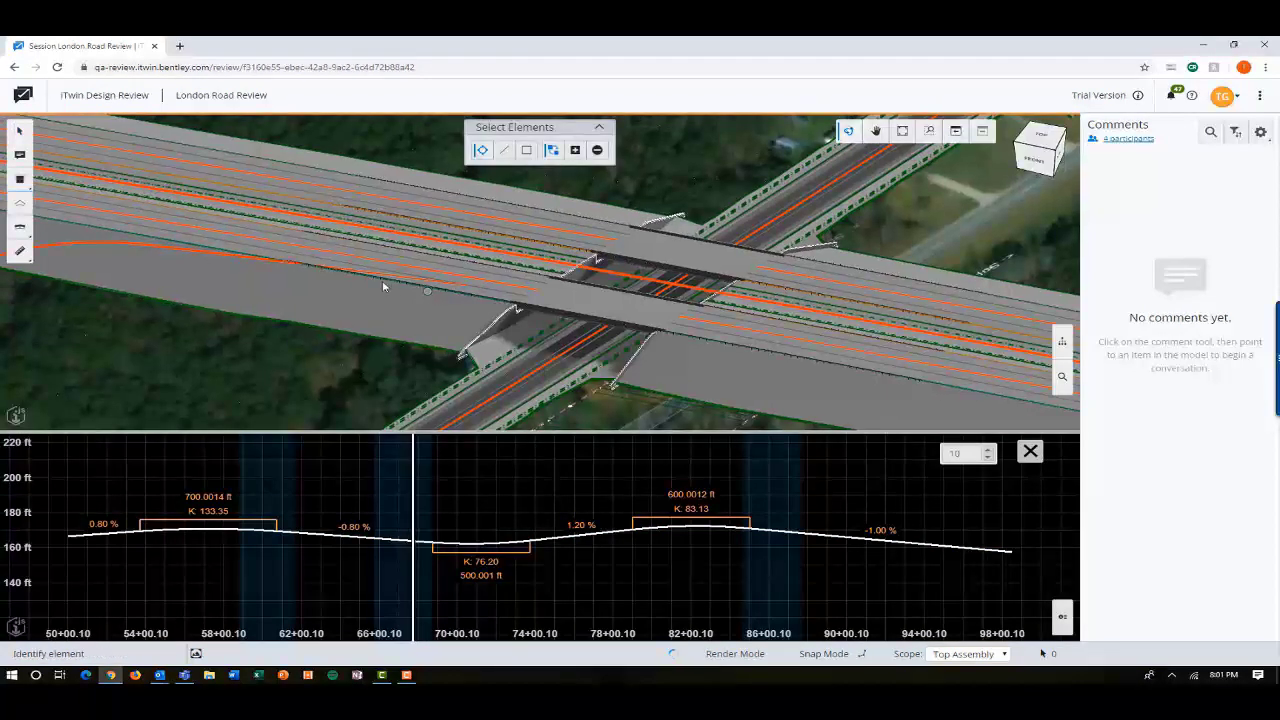
# - Place a comment under the bridge with subject Drainage Issue and discipline Drainage
pyautogui.click(19, 155)
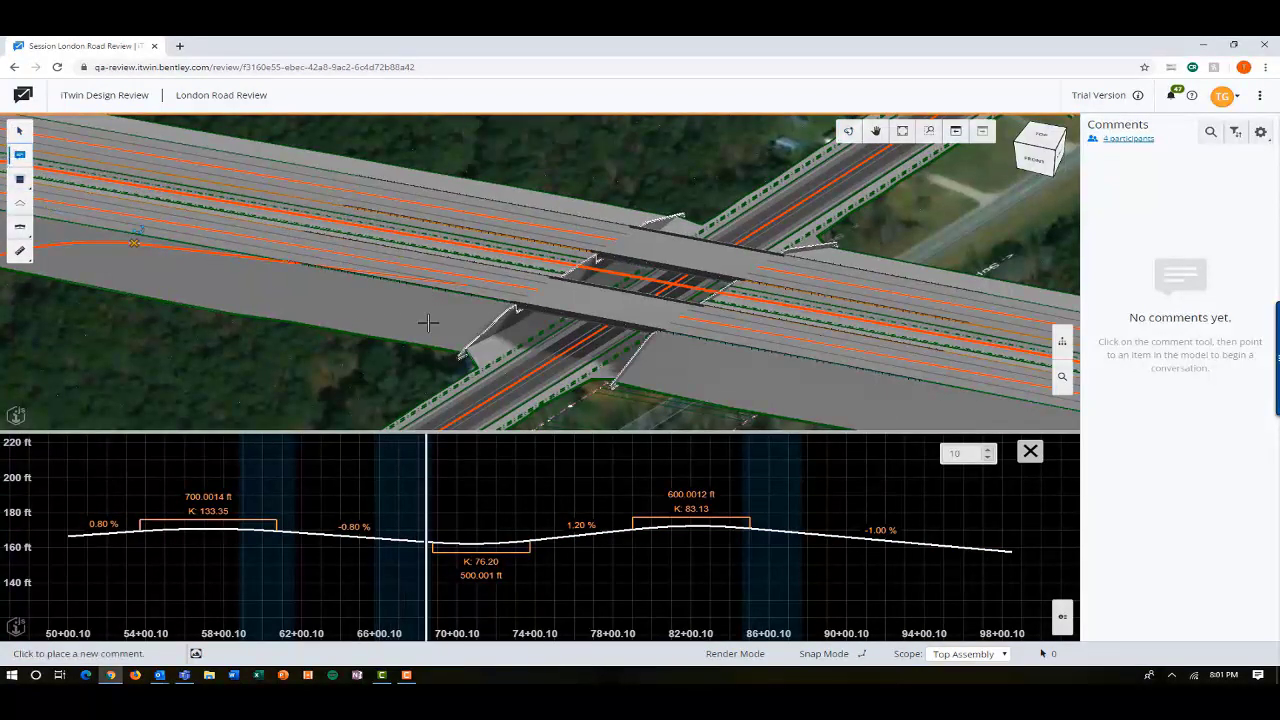
pyautogui.click(555, 355)
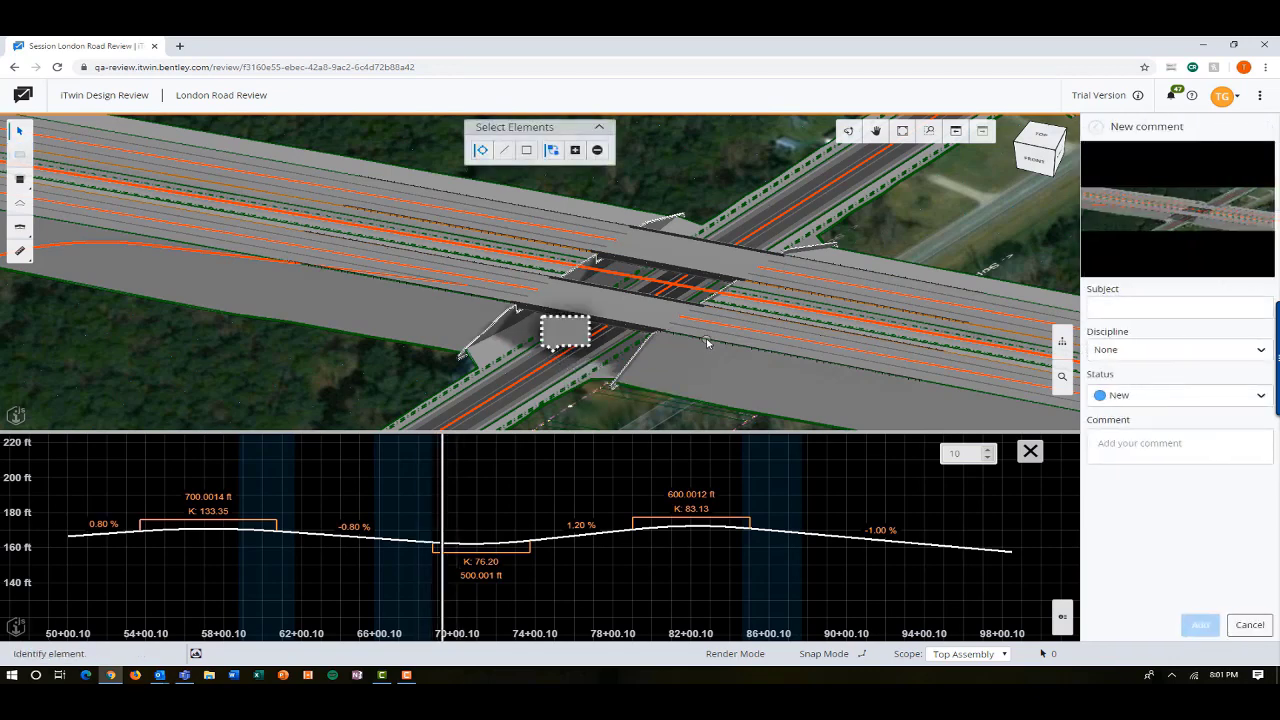
pyautogui.click(1130, 308)
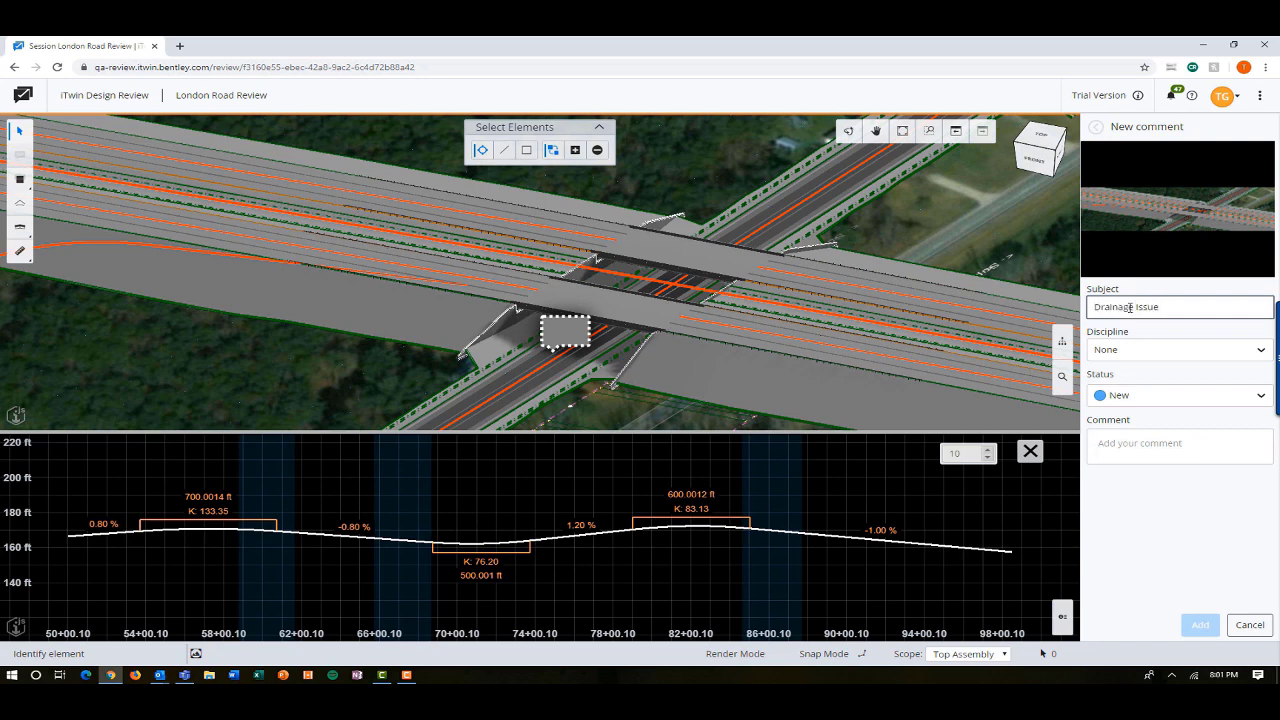
pyautogui.click(1165, 350)
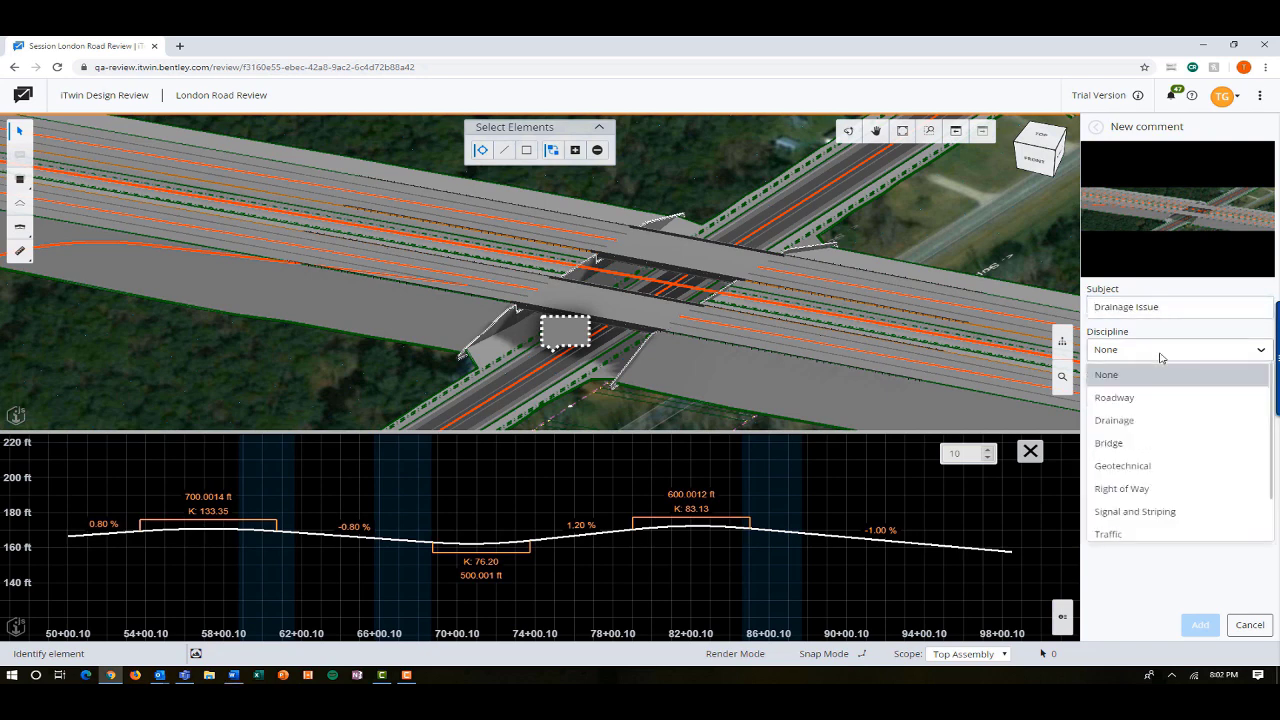
pyautogui.click(1133, 424)
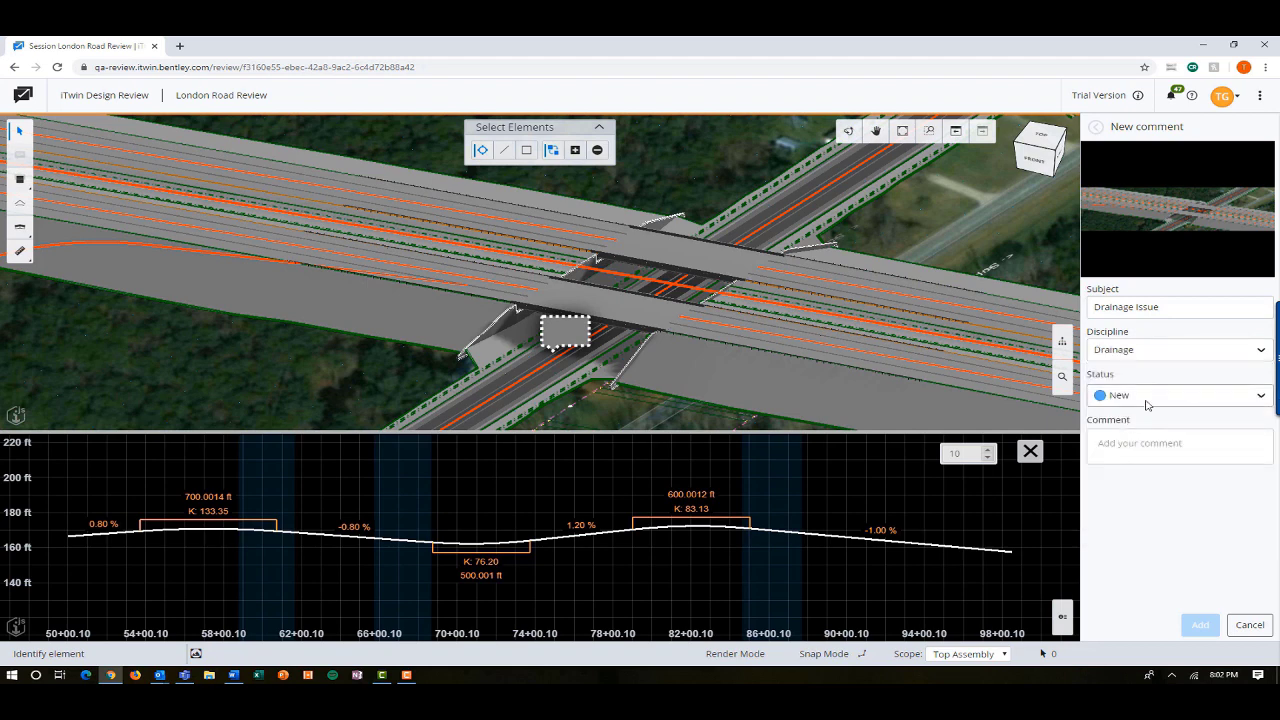
# - Mention a teammate asking them to check the drainage under the bridge, and post the comment
pyautogui.click(1122, 441)
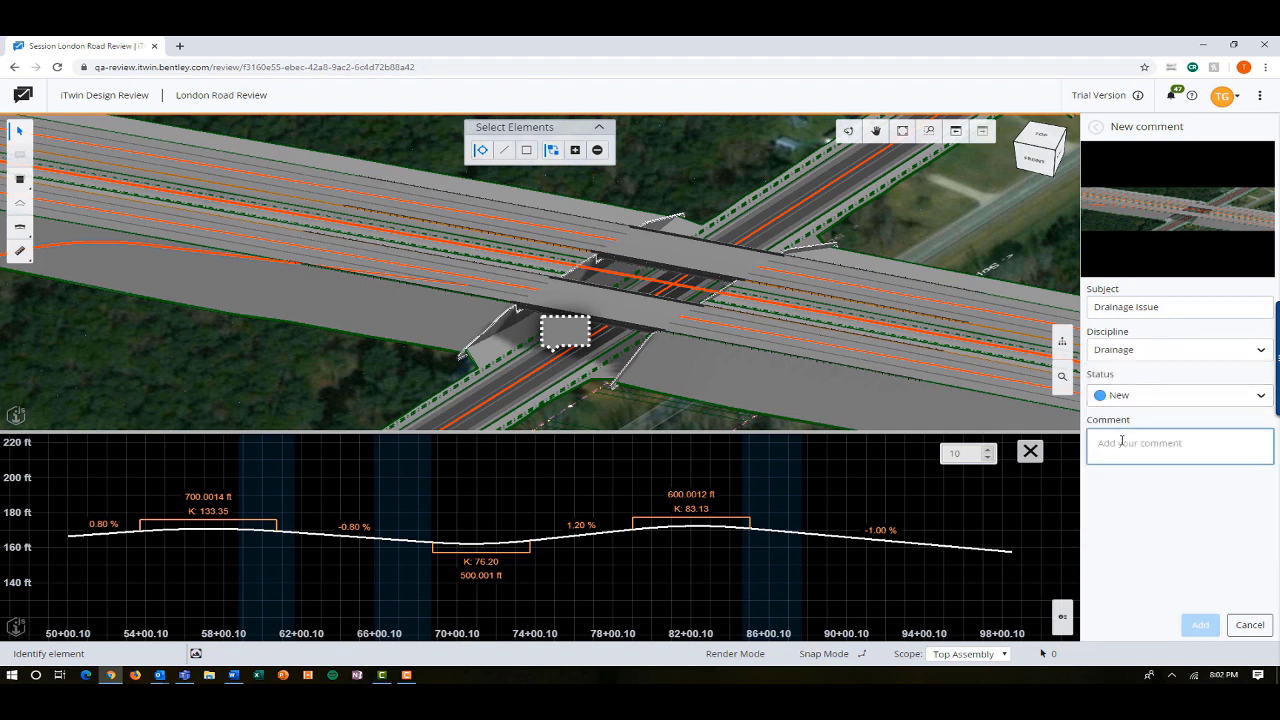
pyautogui.write('@Der')
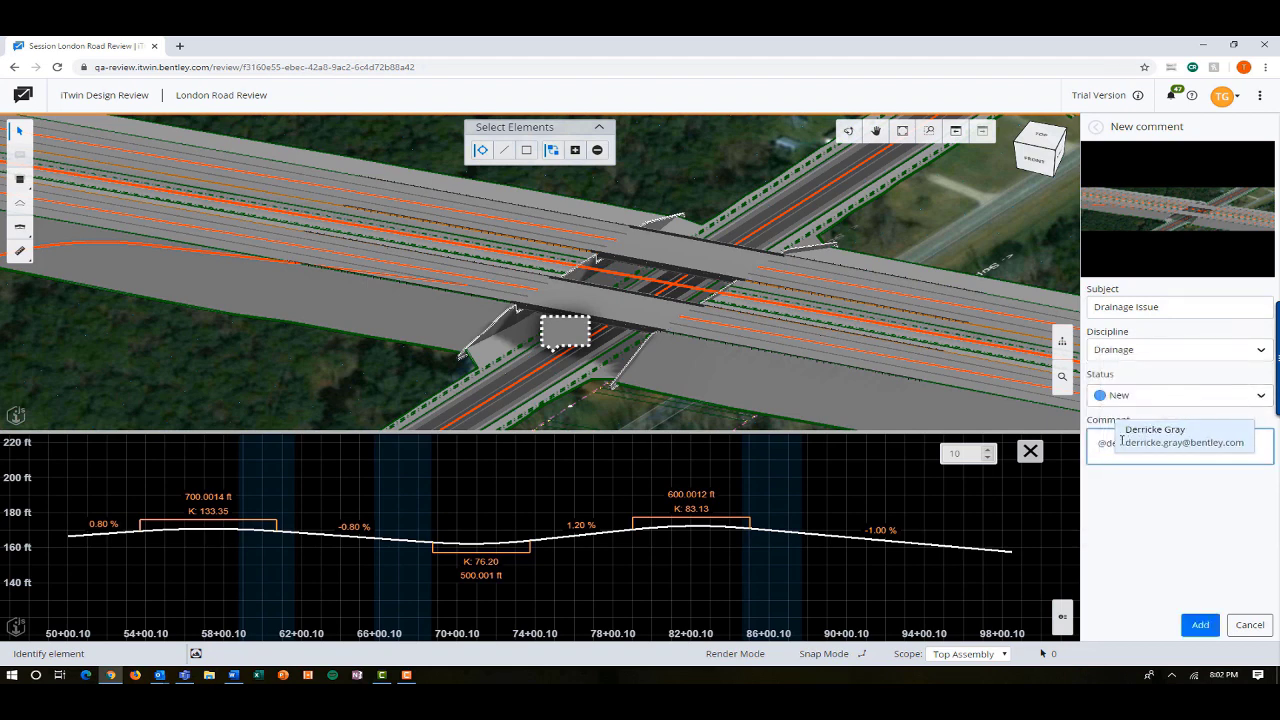
pyautogui.press('Return')
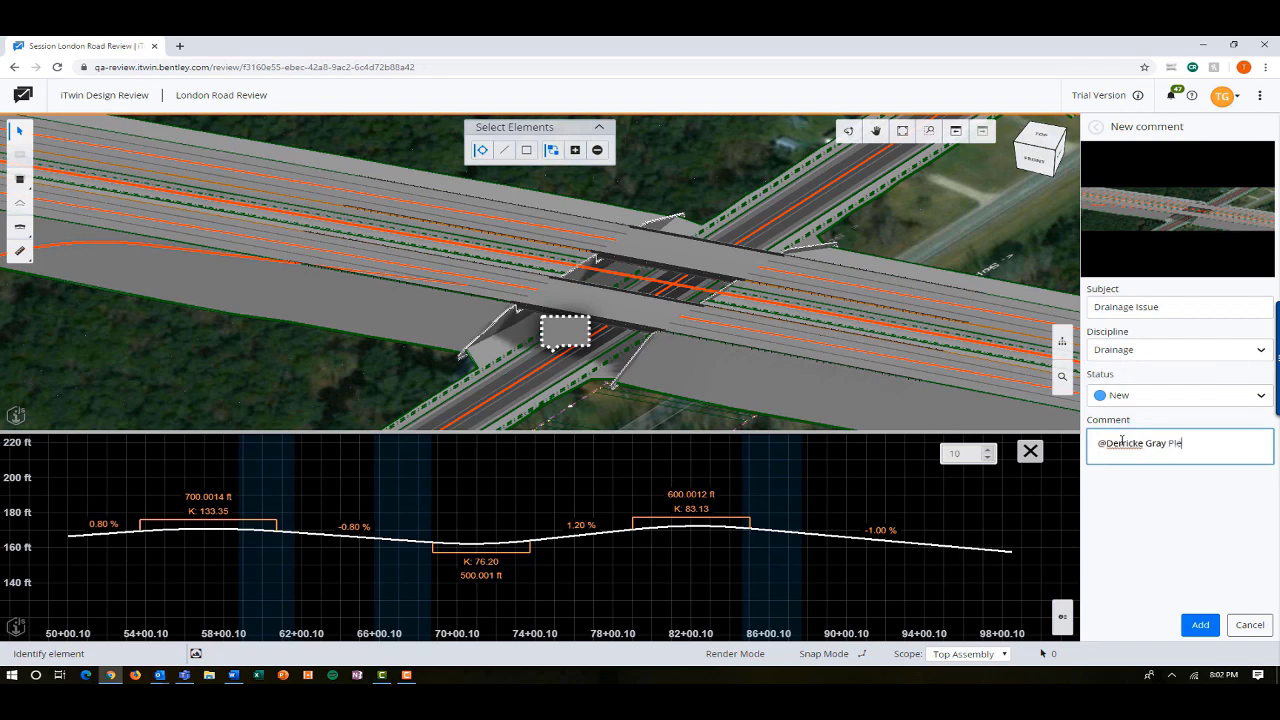
pyautogui.write("Please look at the drainage under the bridge. I'm concerned this will")
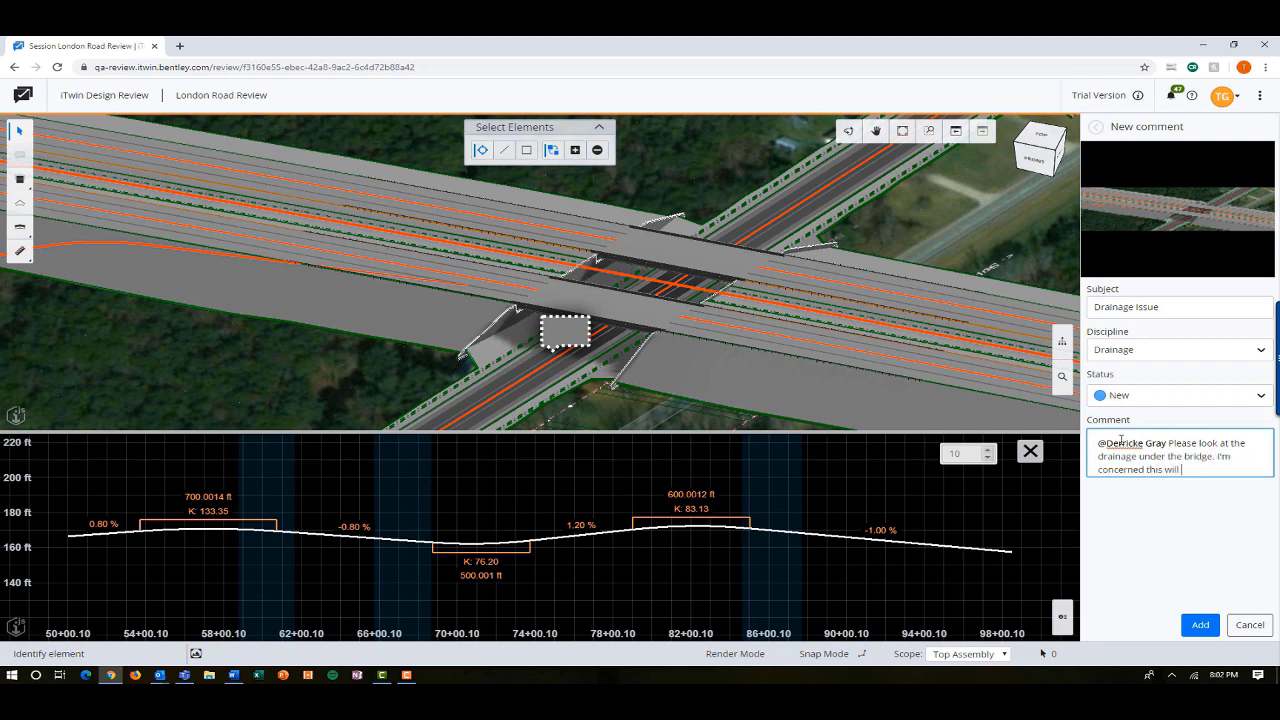
pyautogui.write(' not drain properly.')
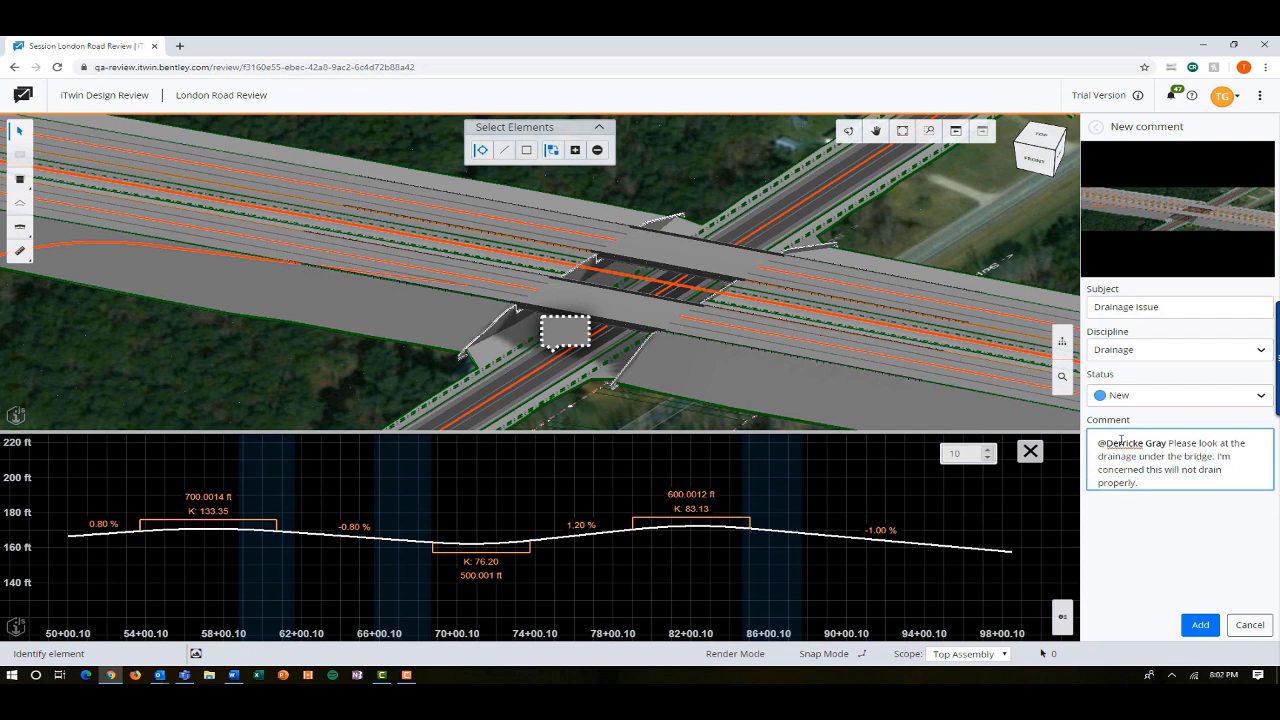
pyautogui.click(1202, 625)
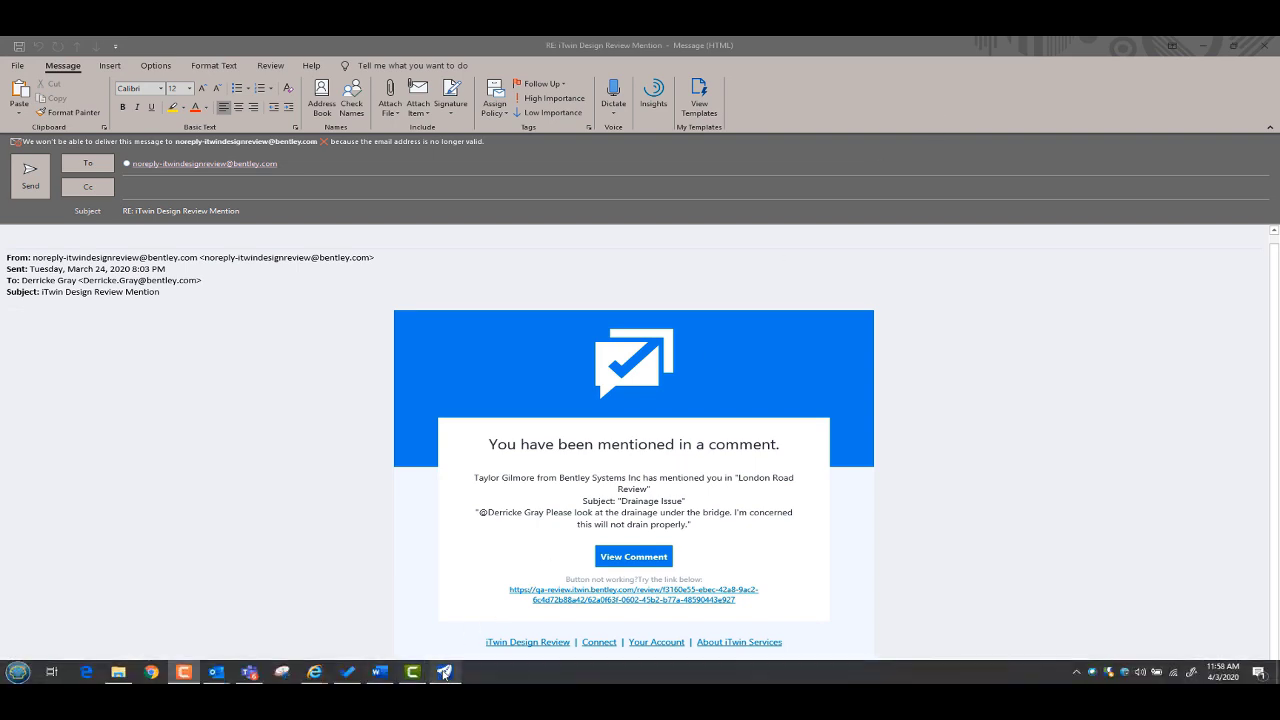
# - Switch from the Outlook mention email to OpenRoads Designer
pyautogui.click(445, 672)
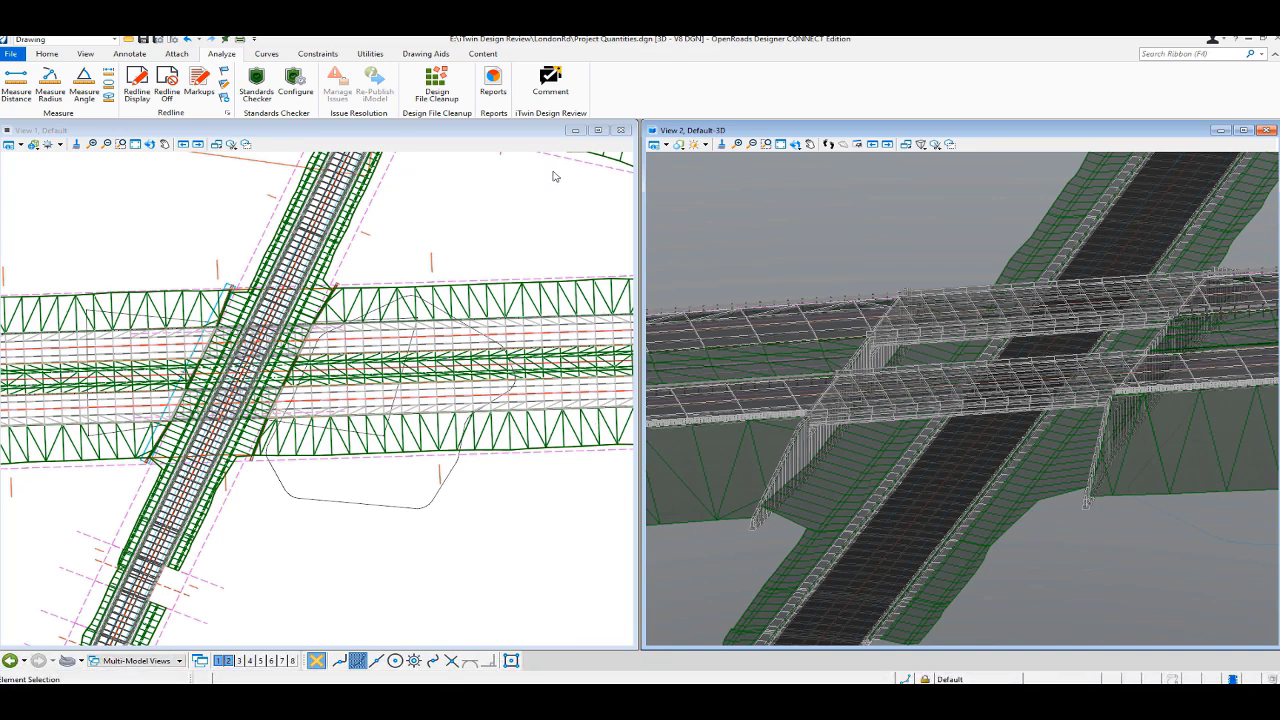
# - Reopen the last London Road Review session and view comment 001 Drainage Issue
pyautogui.click(551, 88)
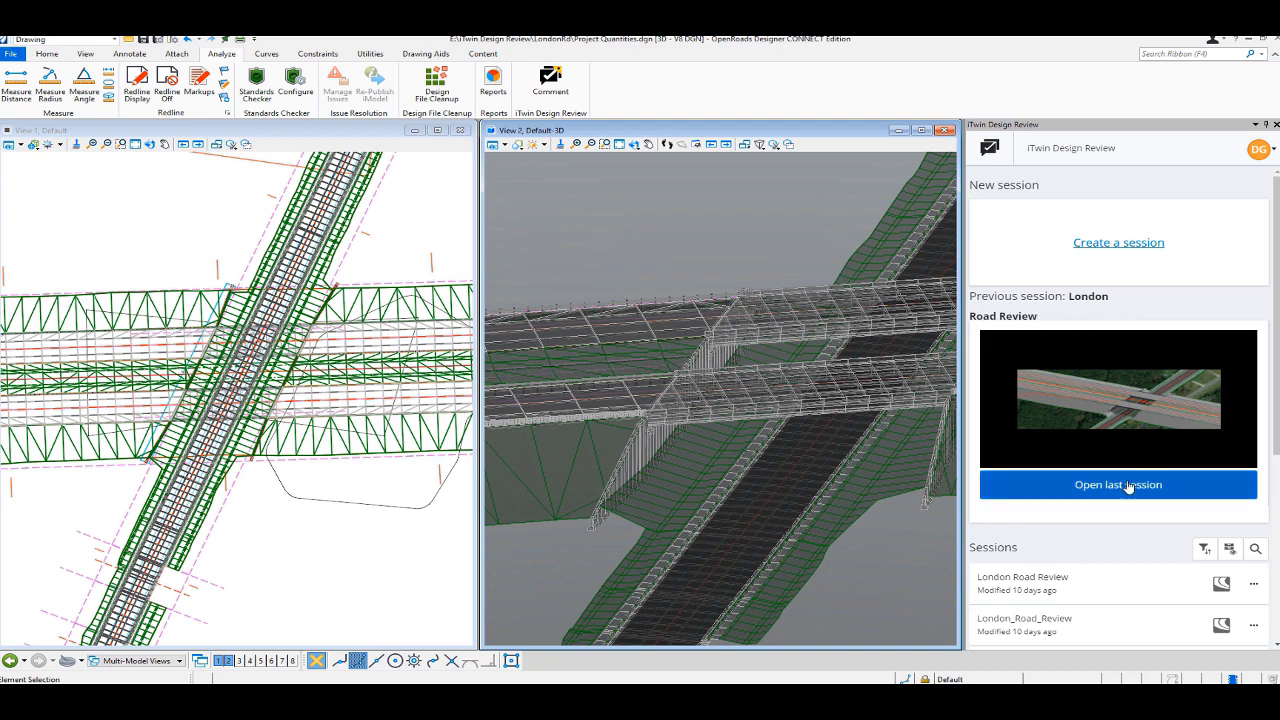
pyautogui.click(1128, 487)
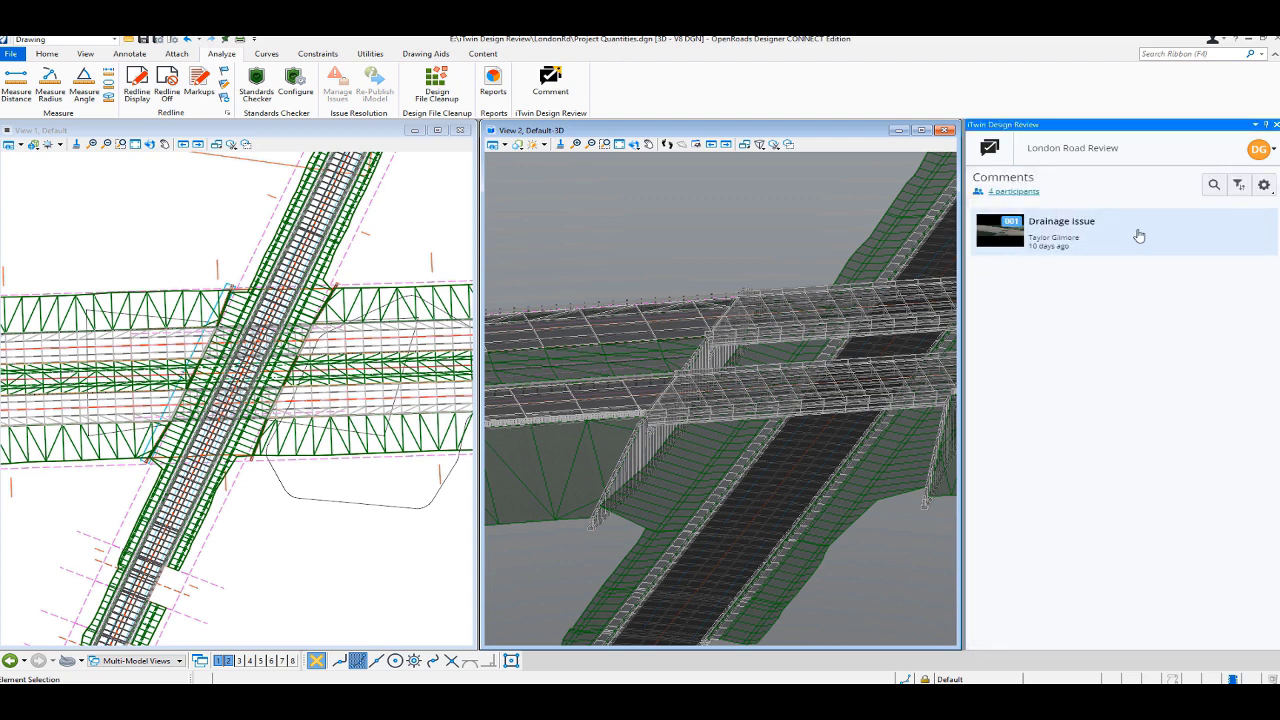
pyautogui.click(1003, 236)
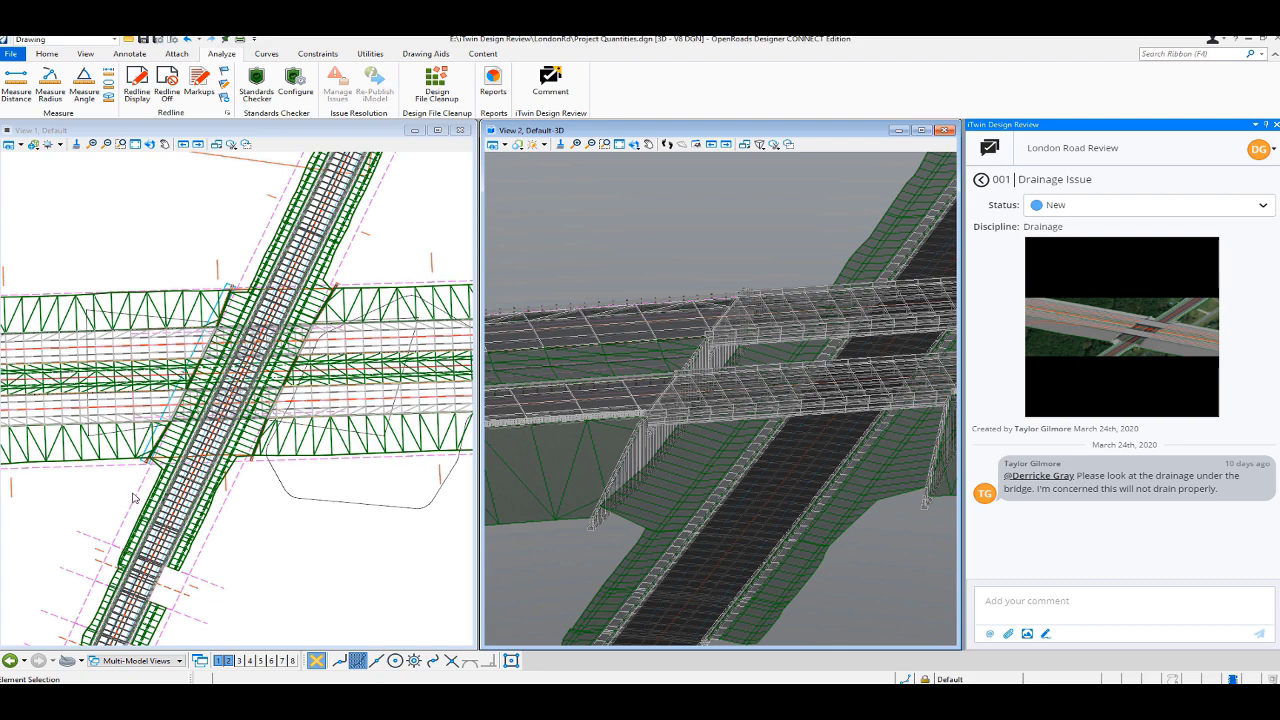
# - Open the LondonRd profile model in view 4 and zoom in on the low point near the bridge
pyautogui.scroll(2, 190, 490)
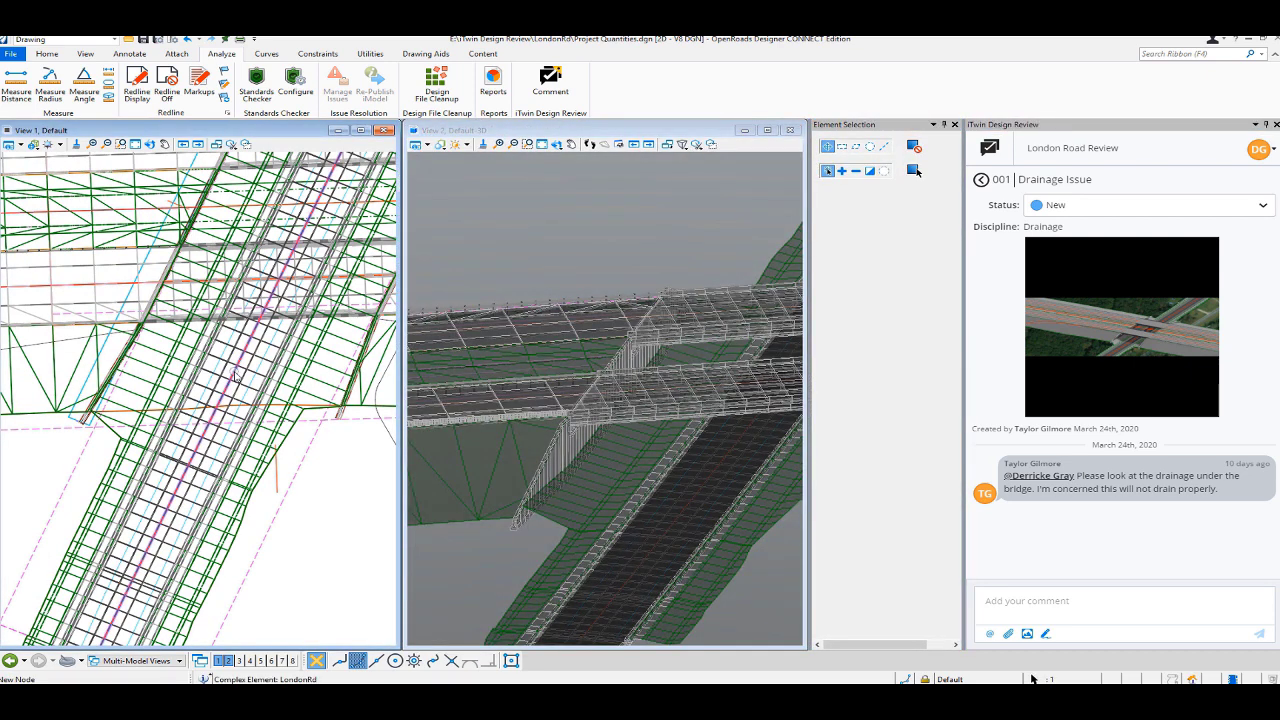
pyautogui.click(235, 375)
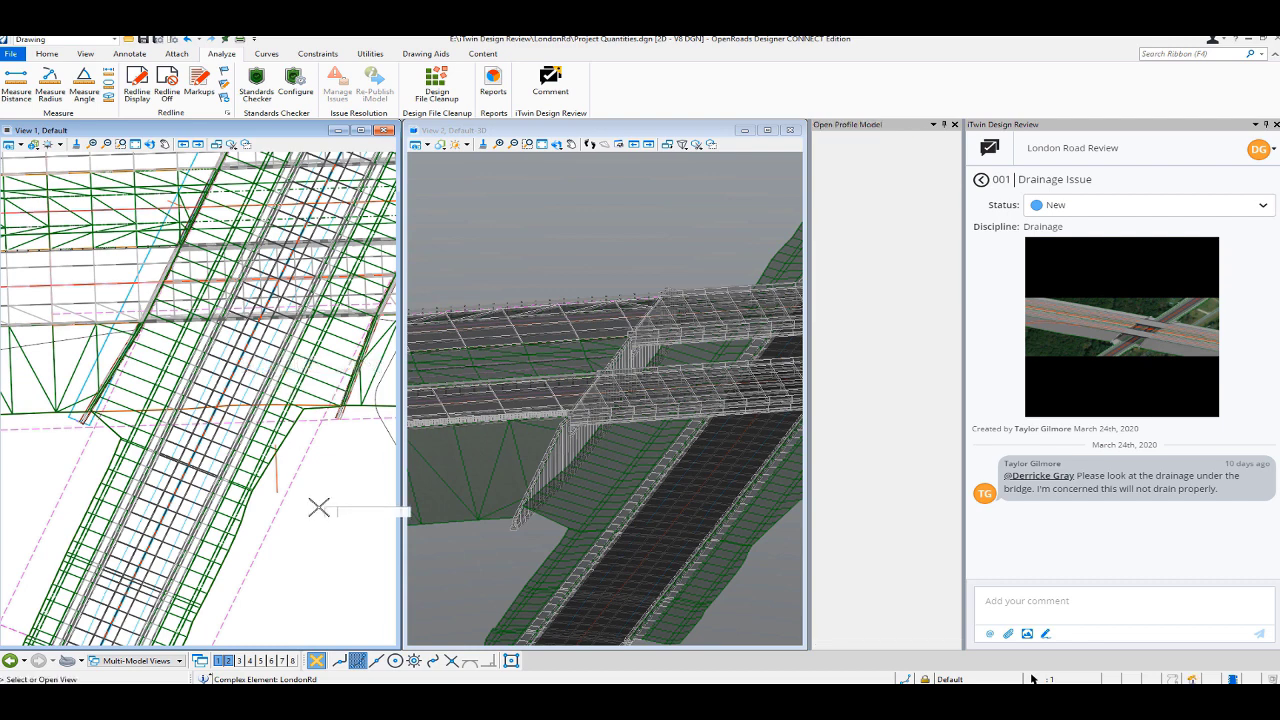
pyautogui.click(248, 661)
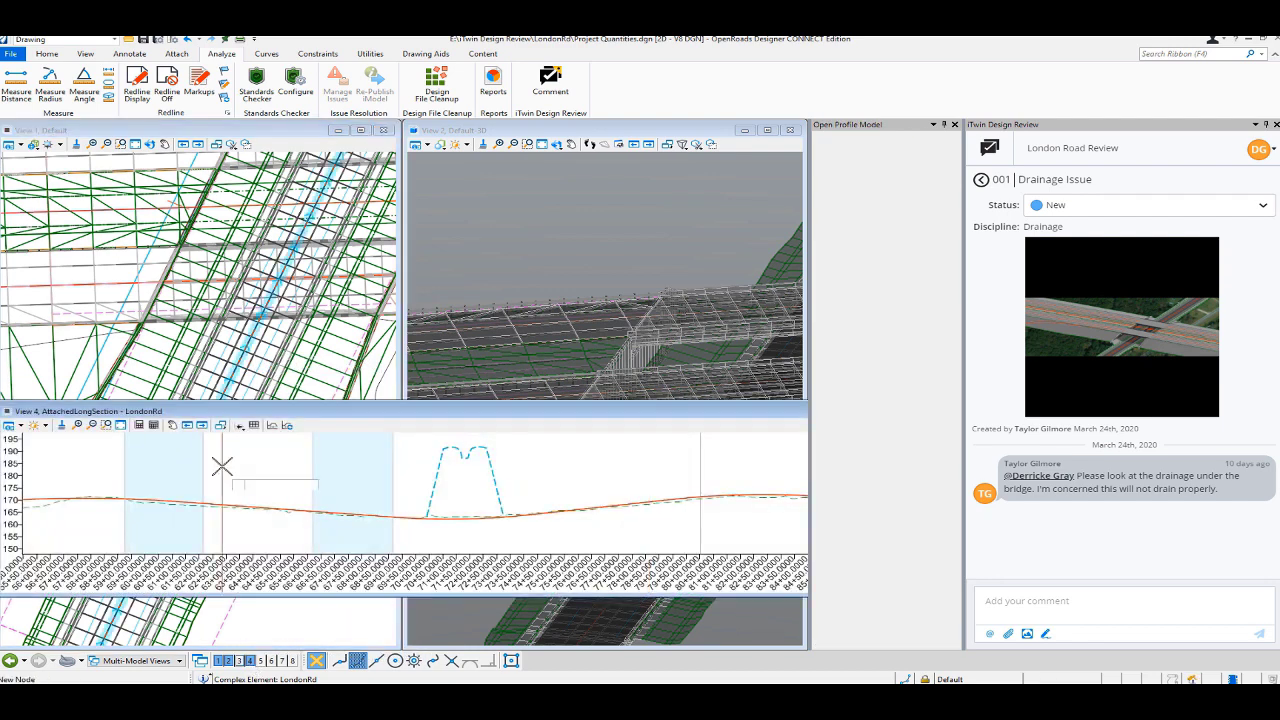
pyautogui.click(222, 467)
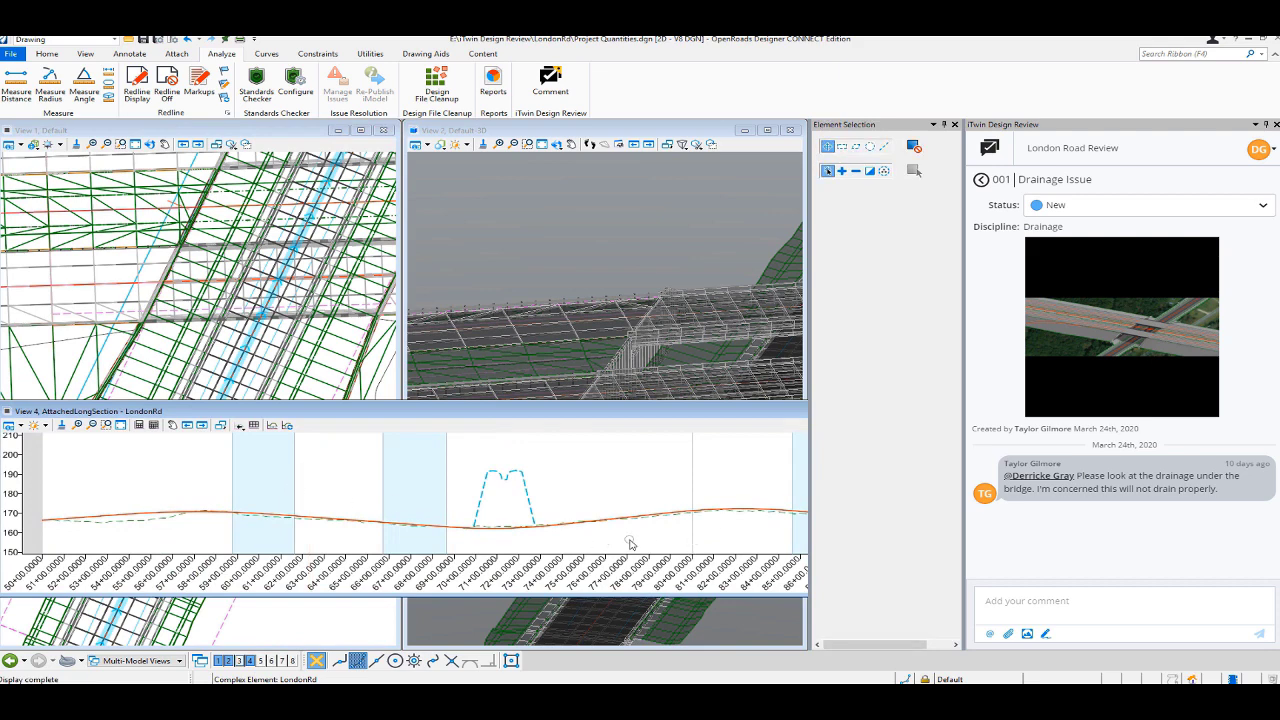
pyautogui.scroll(2, 630, 543)
pyautogui.scroll(1, 513, 550)
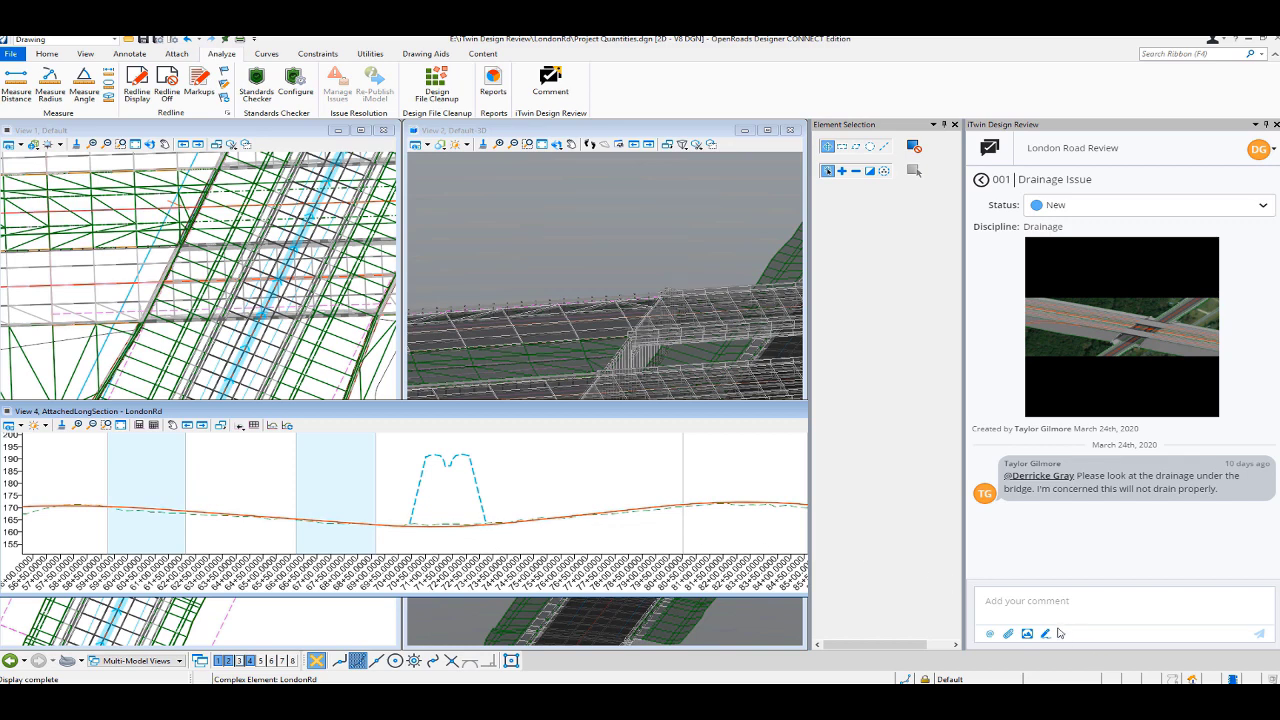
pyautogui.click(1026, 605)
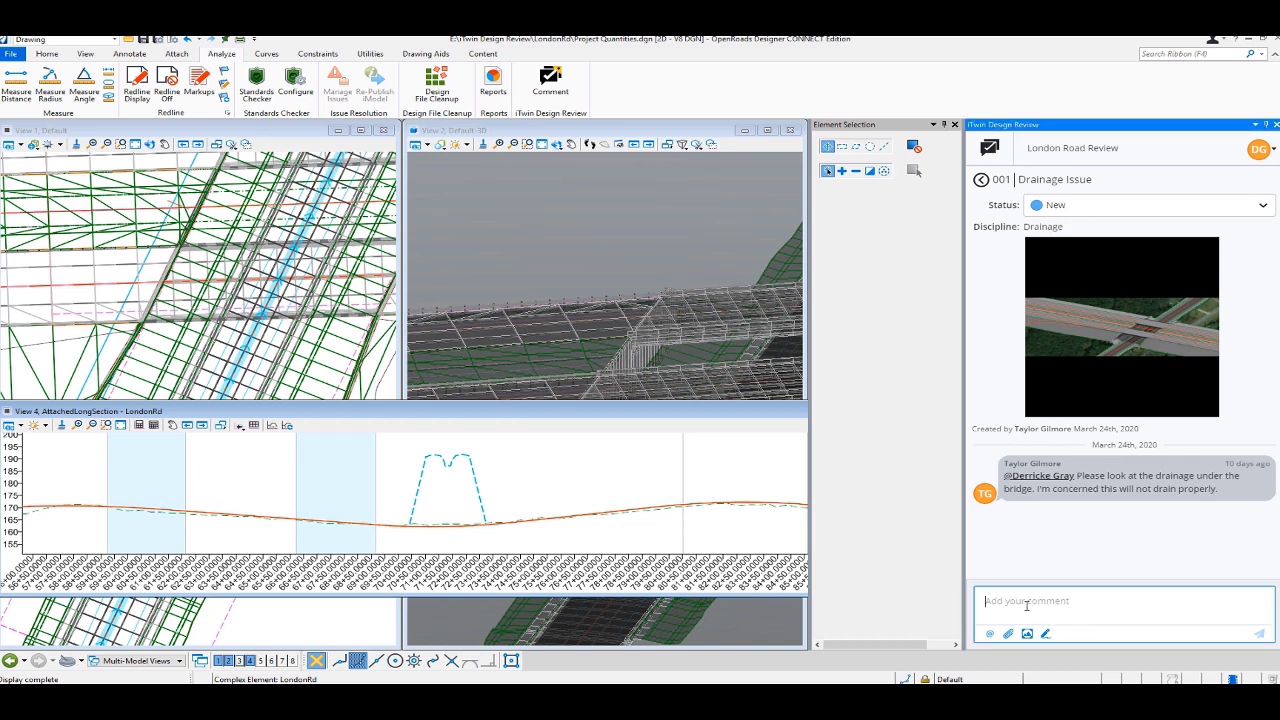
pyautogui.write('@')
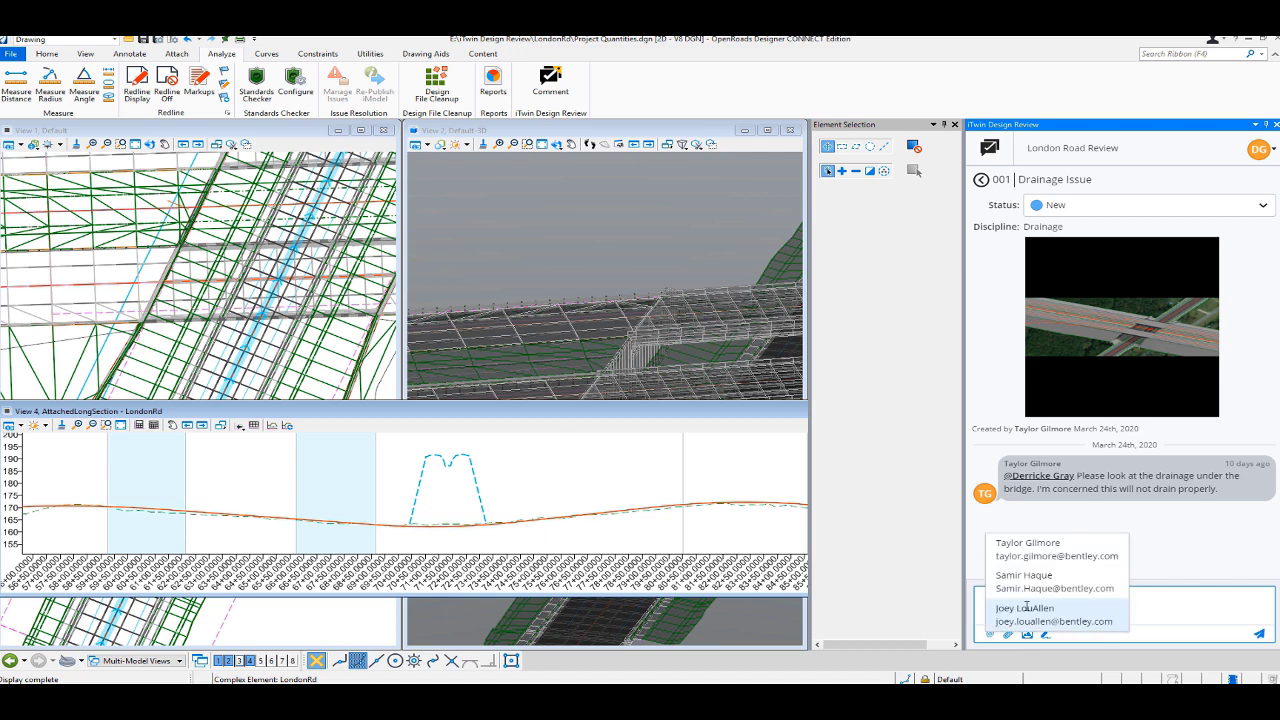
pyautogui.click(1065, 552)
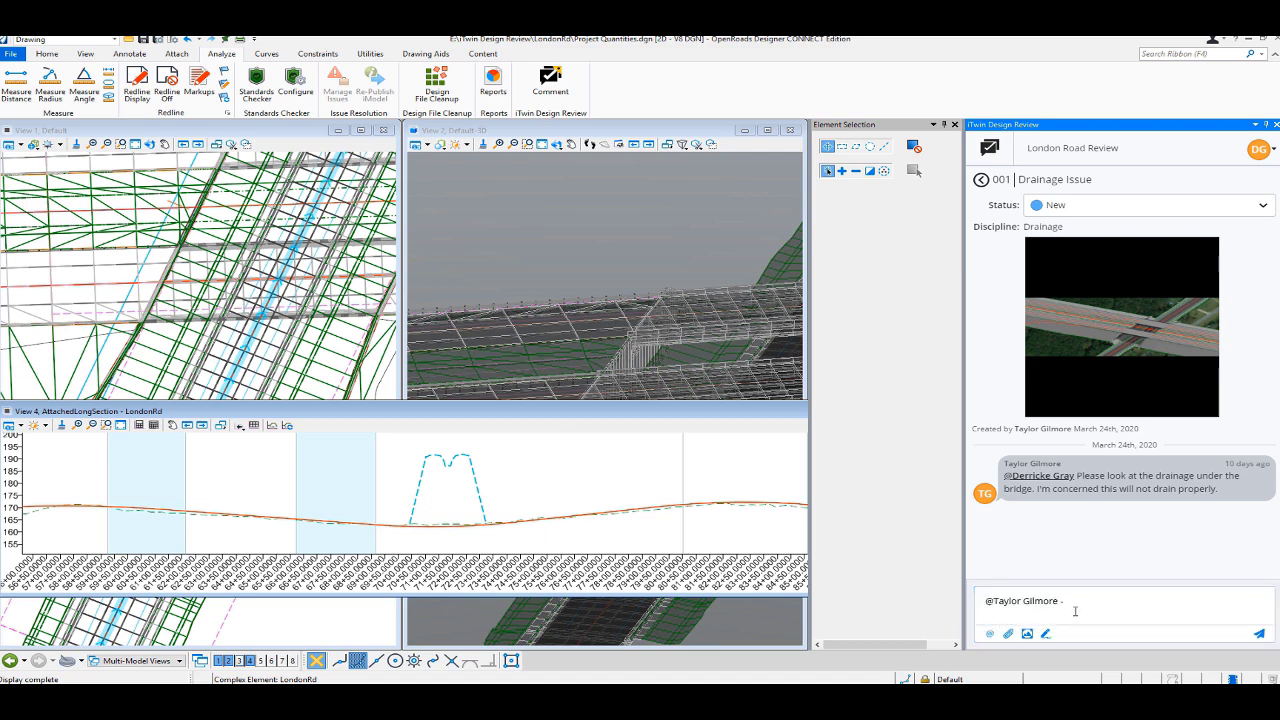
pyautogui.write("- I've looked a t the profile and it is a concern")
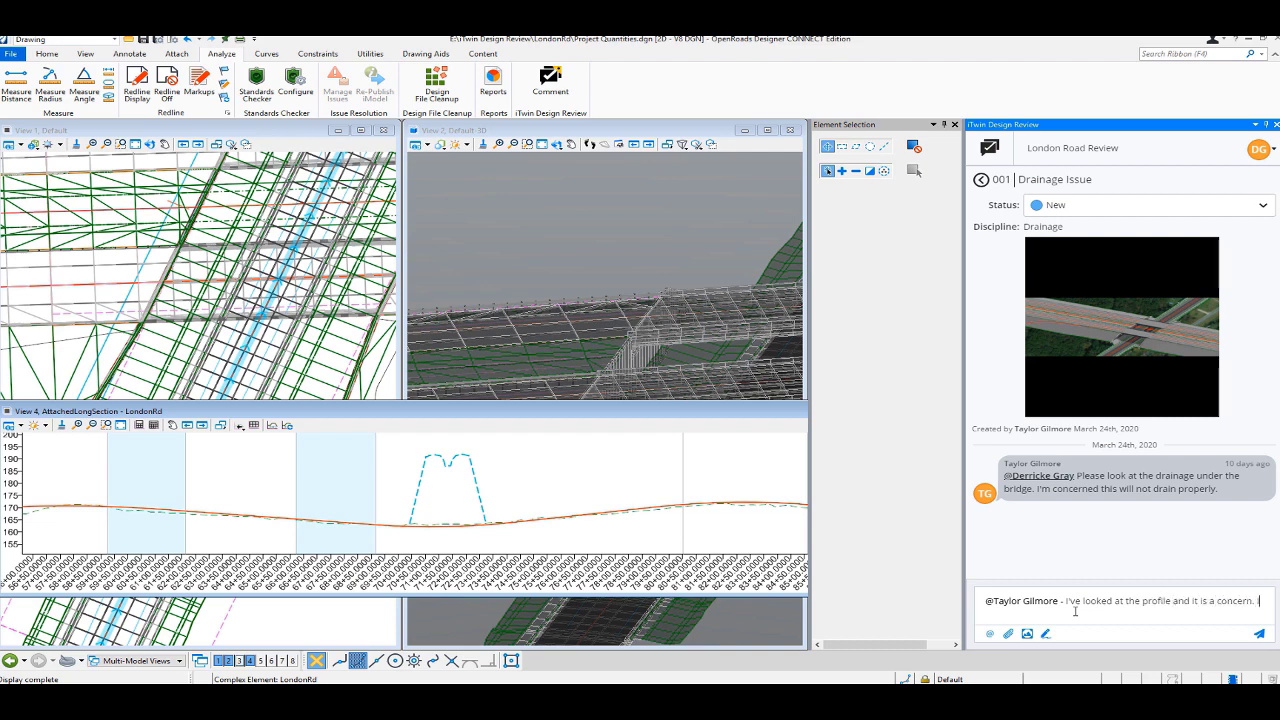
pyautogui.write('. I will ')
pyautogui.write('do some')
pyautogui.write(' investigation and ')
pyautogui.write('get')
pyautogui.write(' back with a s')
pyautogui.write('olution.')
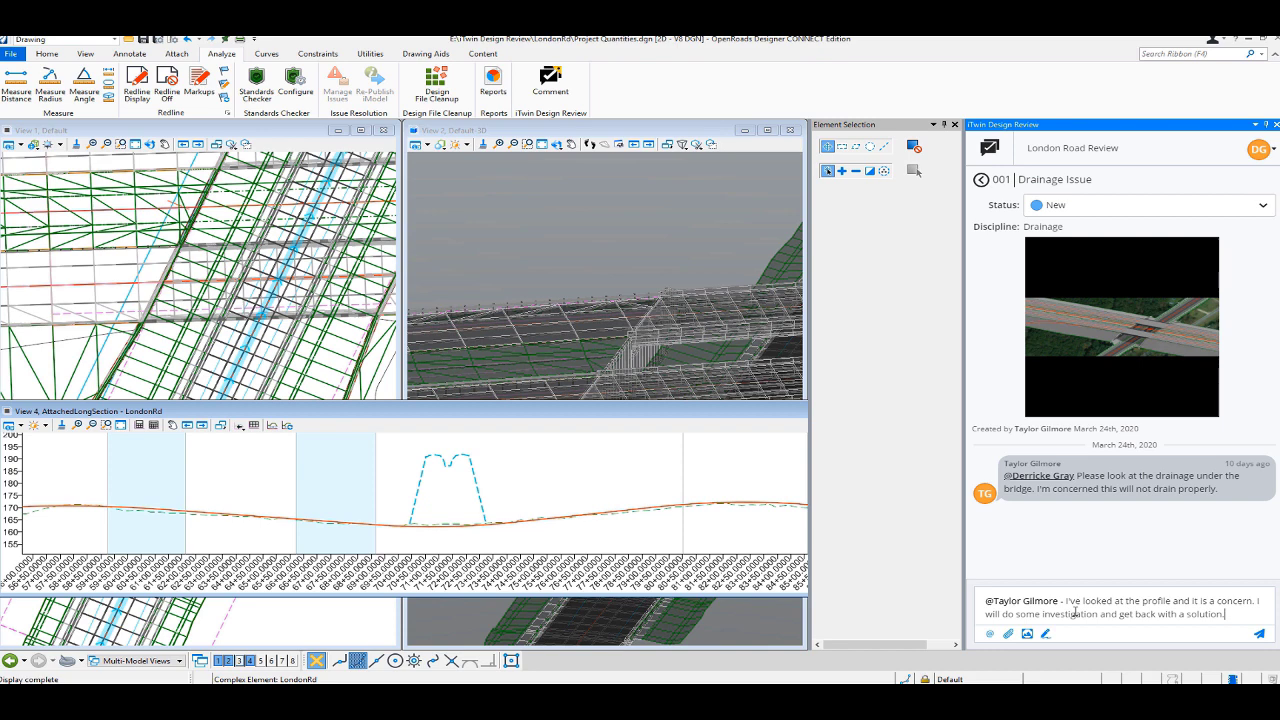
pyautogui.press('Return')
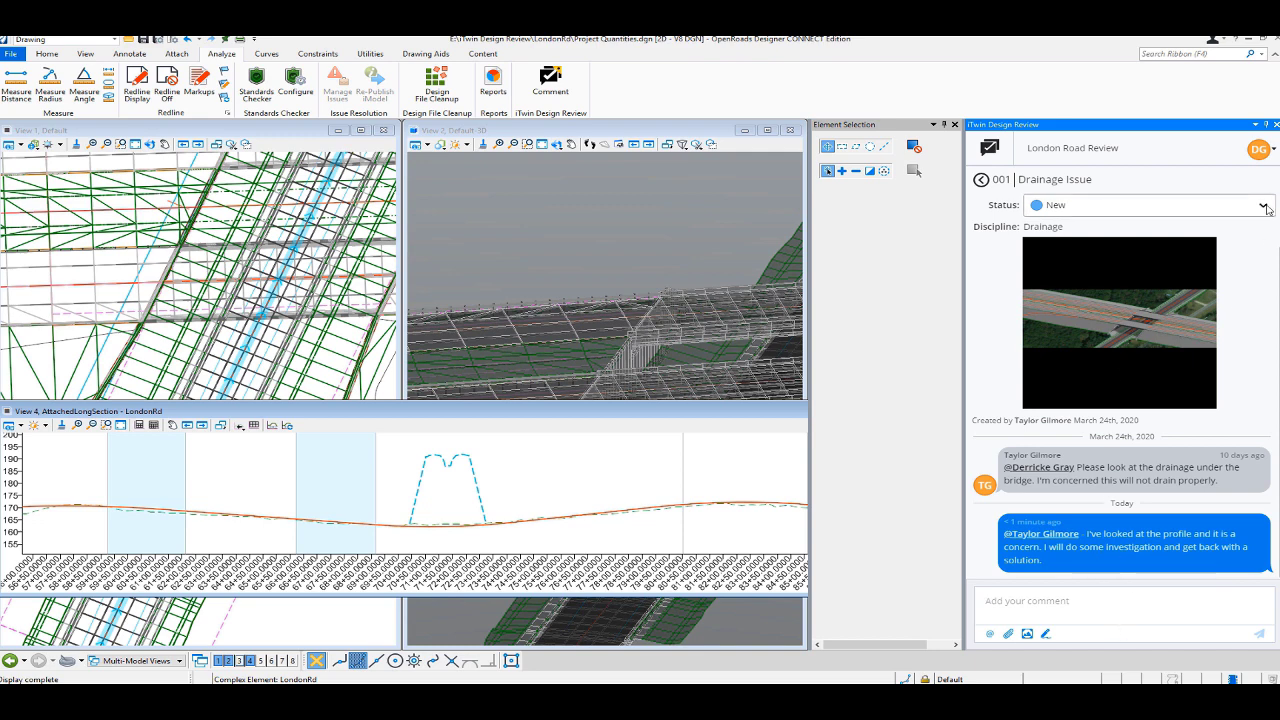
# - Change the 001 Drainage Issue comment's status to Checked
pyautogui.click(1160, 205)
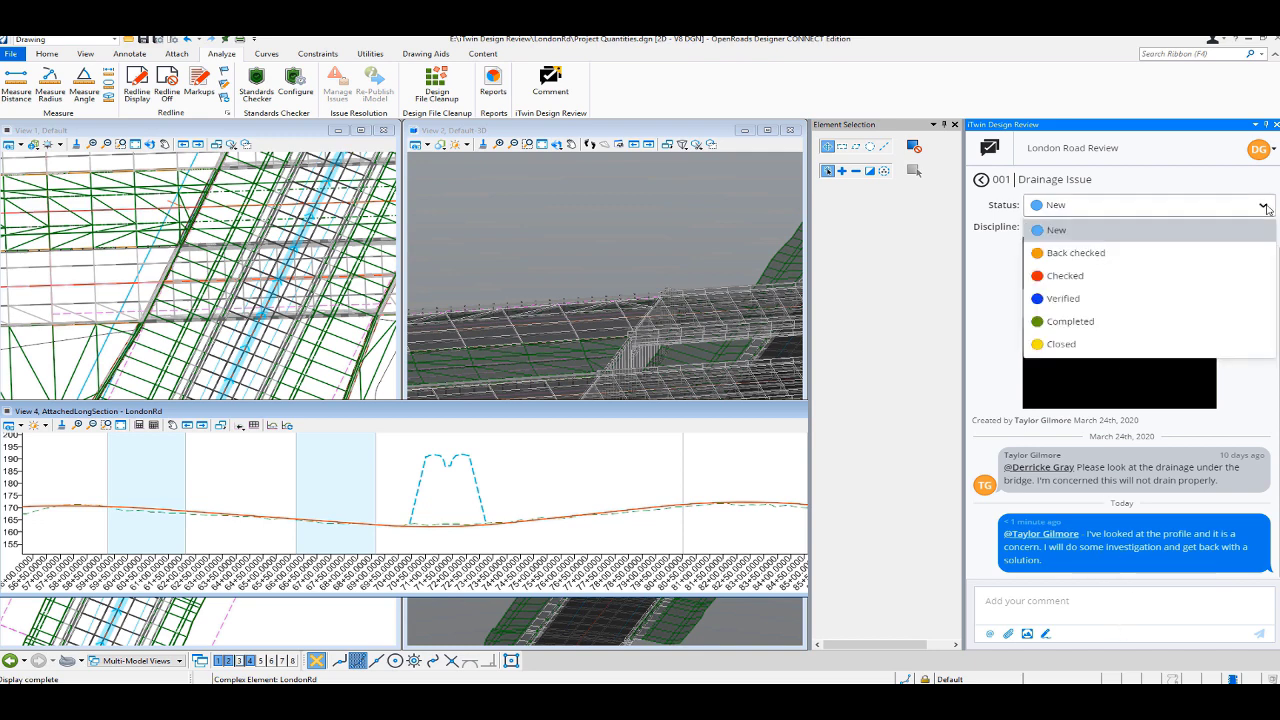
pyautogui.click(1066, 277)
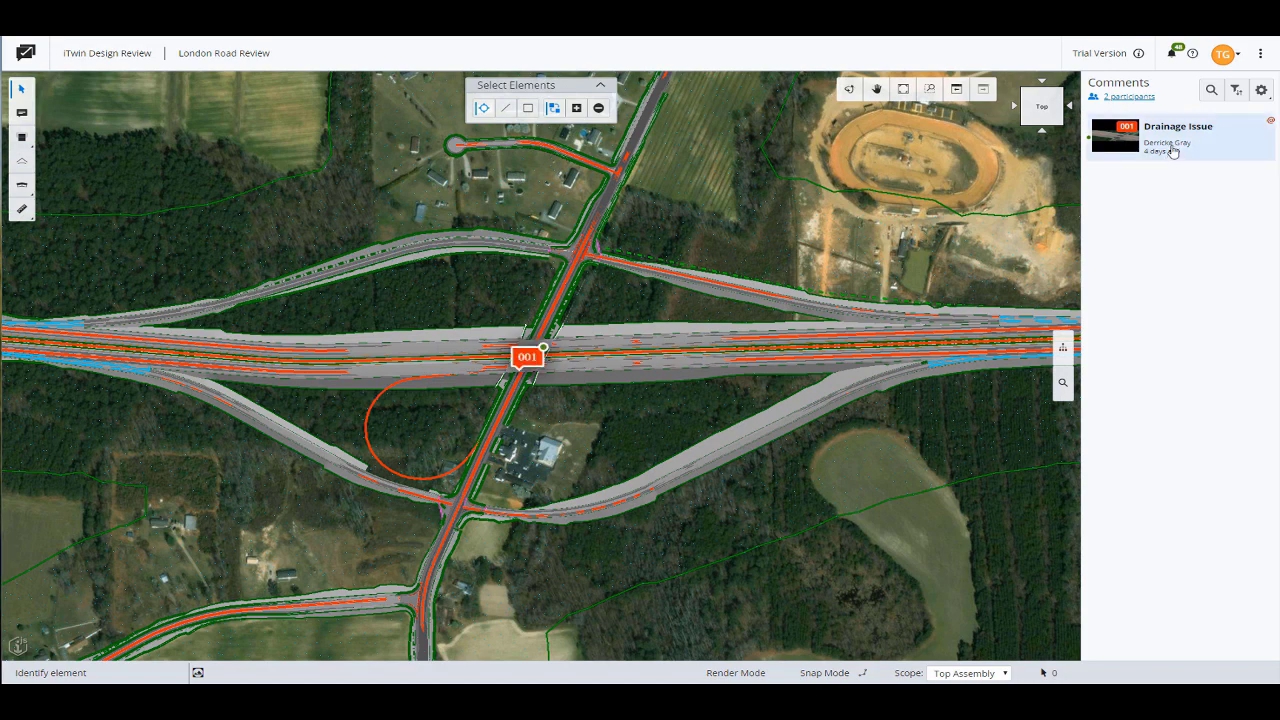
# - Open the 001 Drainage Issue thread and jump to its saved bridge view
pyautogui.click(1173, 151)
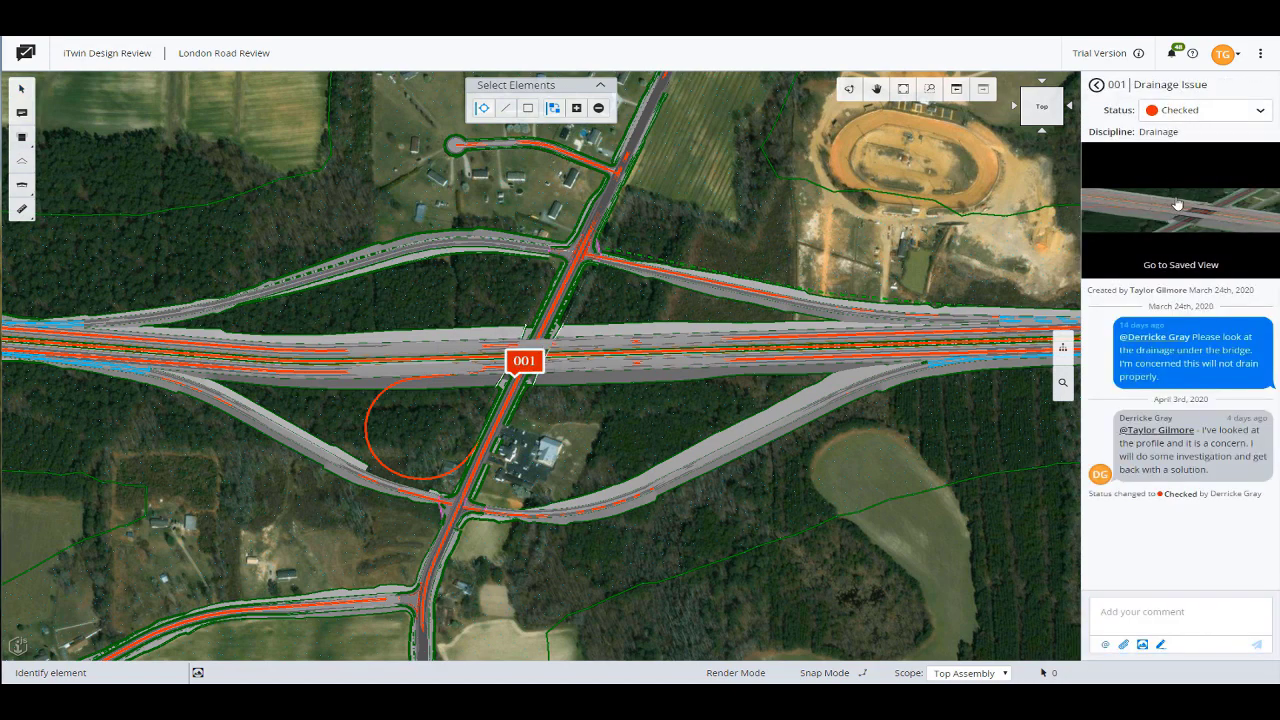
pyautogui.click(1178, 204)
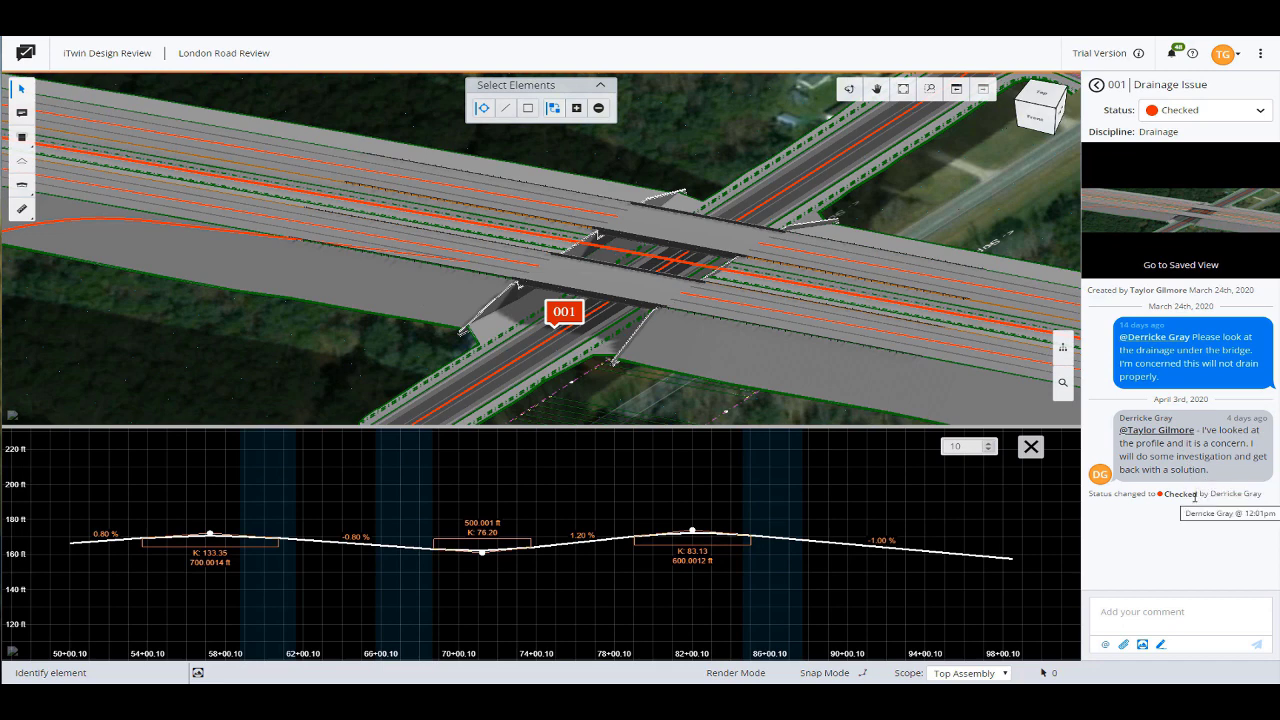
# - Post a short thank-you reply to the teammate in the Drainage Issue thread
pyautogui.click(1157, 611)
pyautogui.write('Thanks, ')
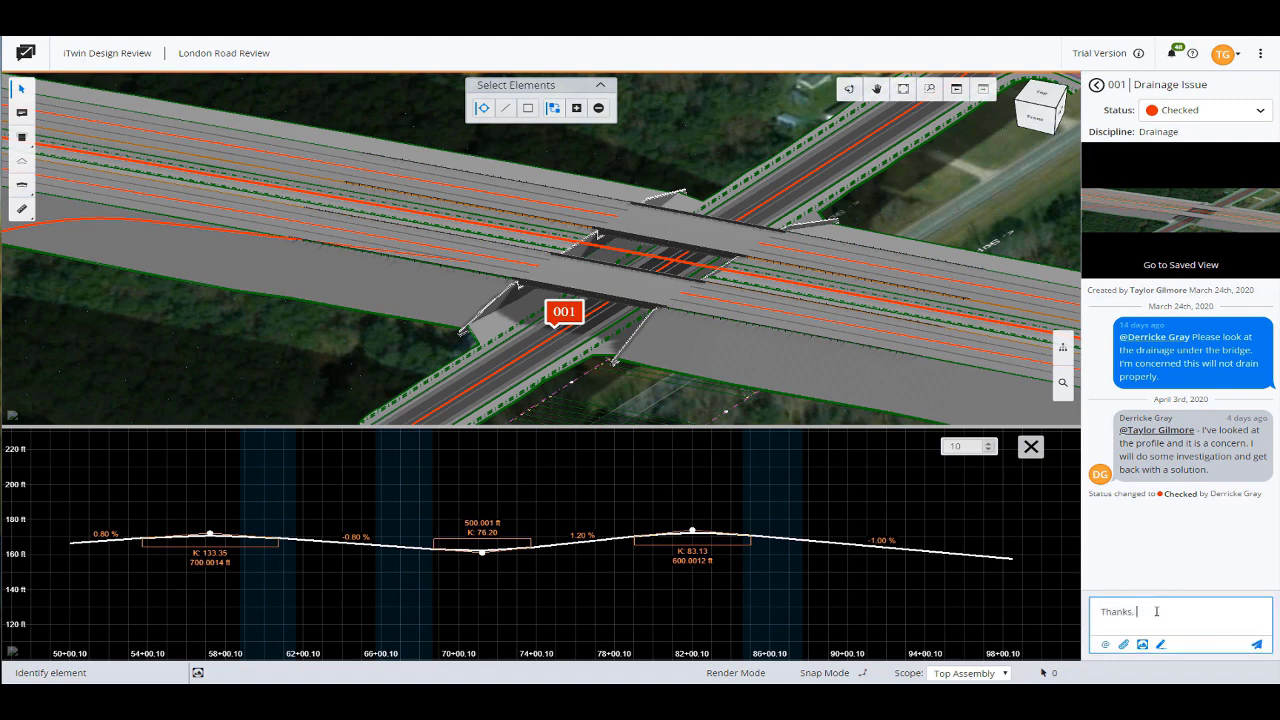
pyautogui.write('Derricke.')
pyautogui.press('Return')
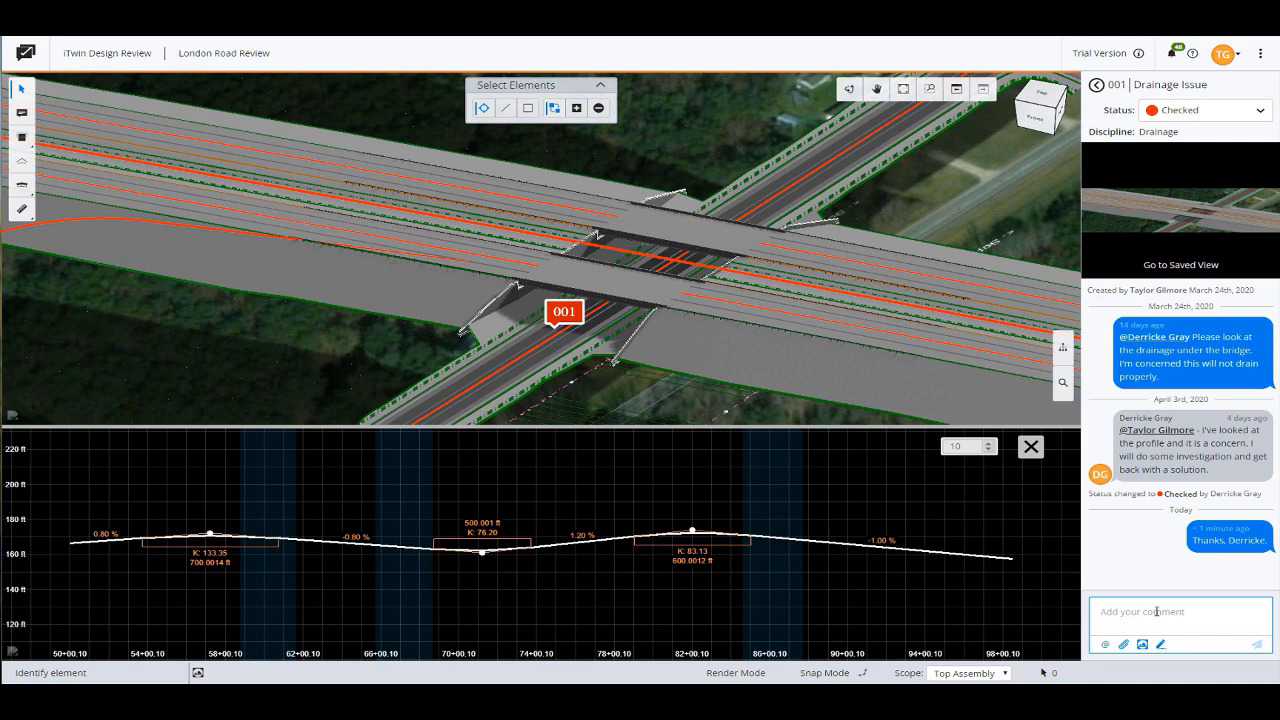
# - Close the road profile view and return to the comments list, zooming out and back in on the main road
pyautogui.click(1031, 448)
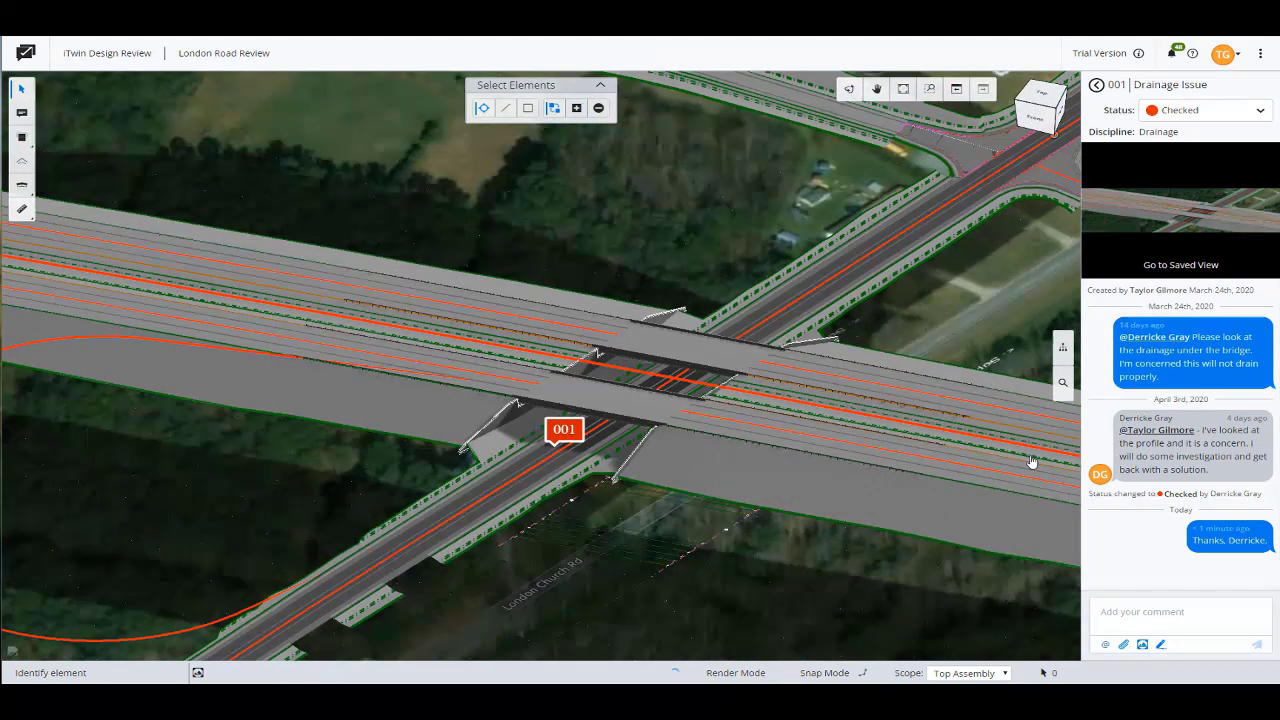
pyautogui.click(1096, 87)
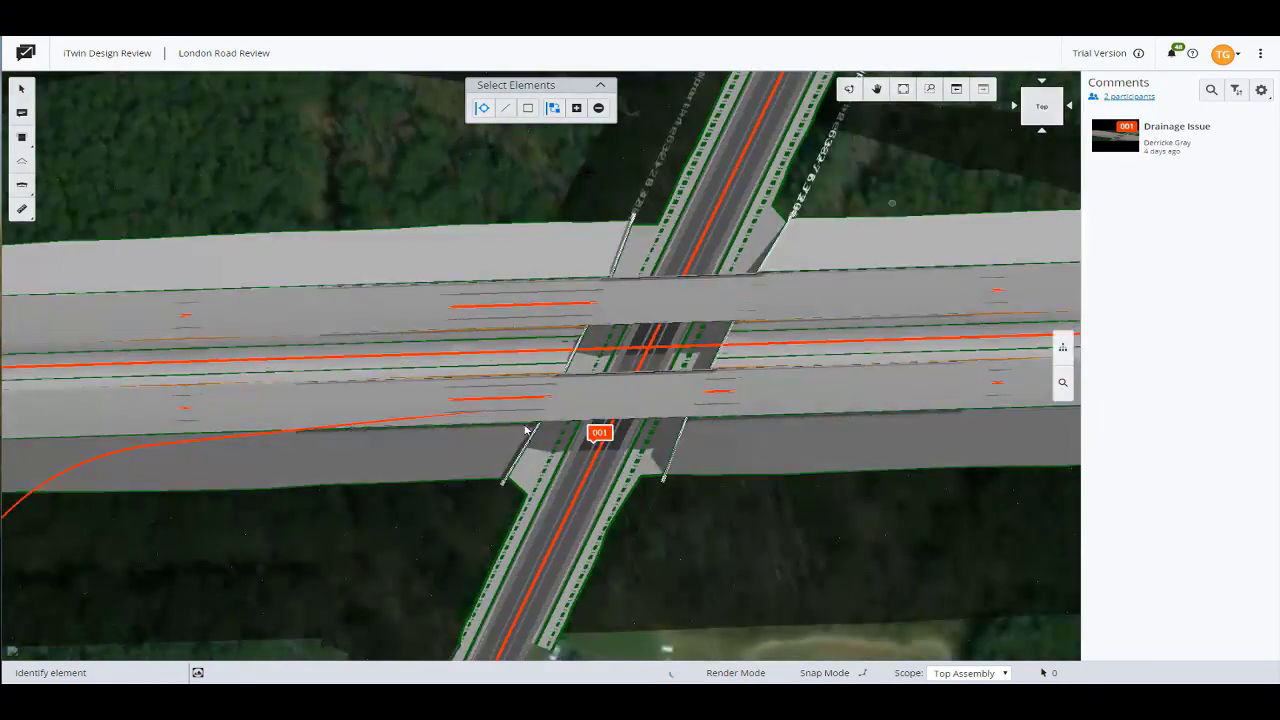
pyautogui.scroll(-5, 525, 428)
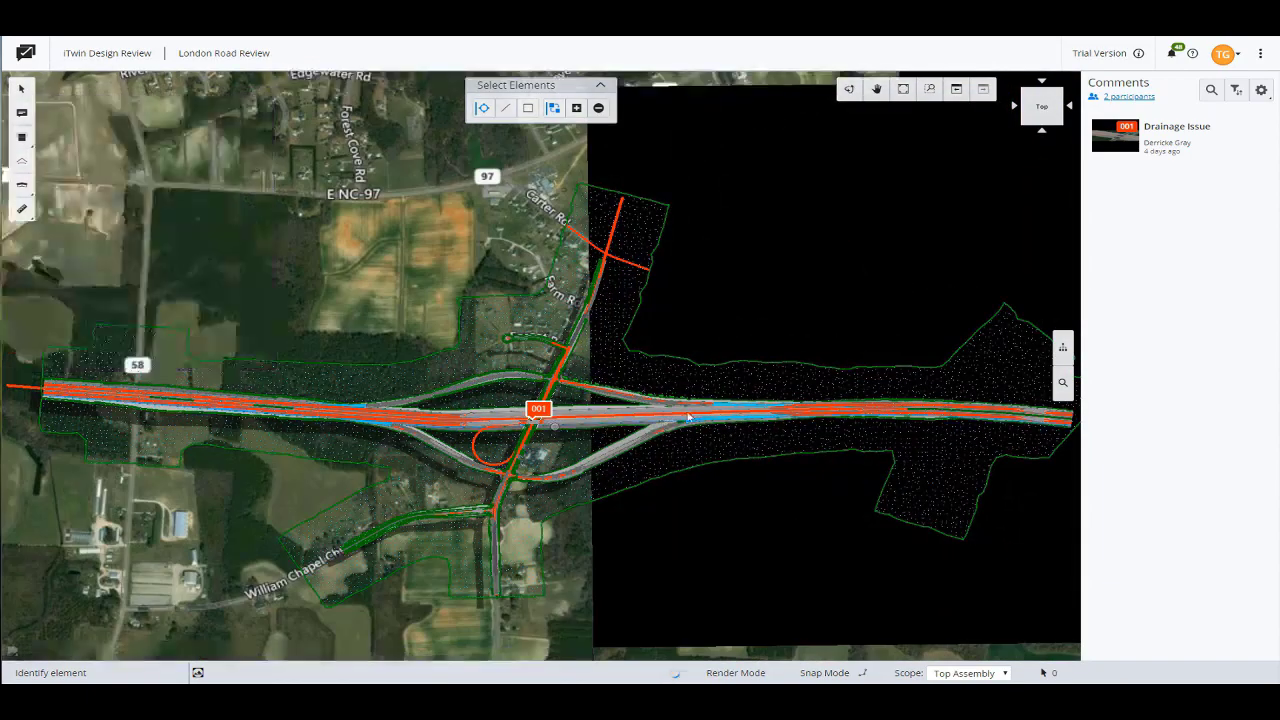
pyautogui.scroll(3, 683, 417)
pyautogui.scroll(5, 683, 417)
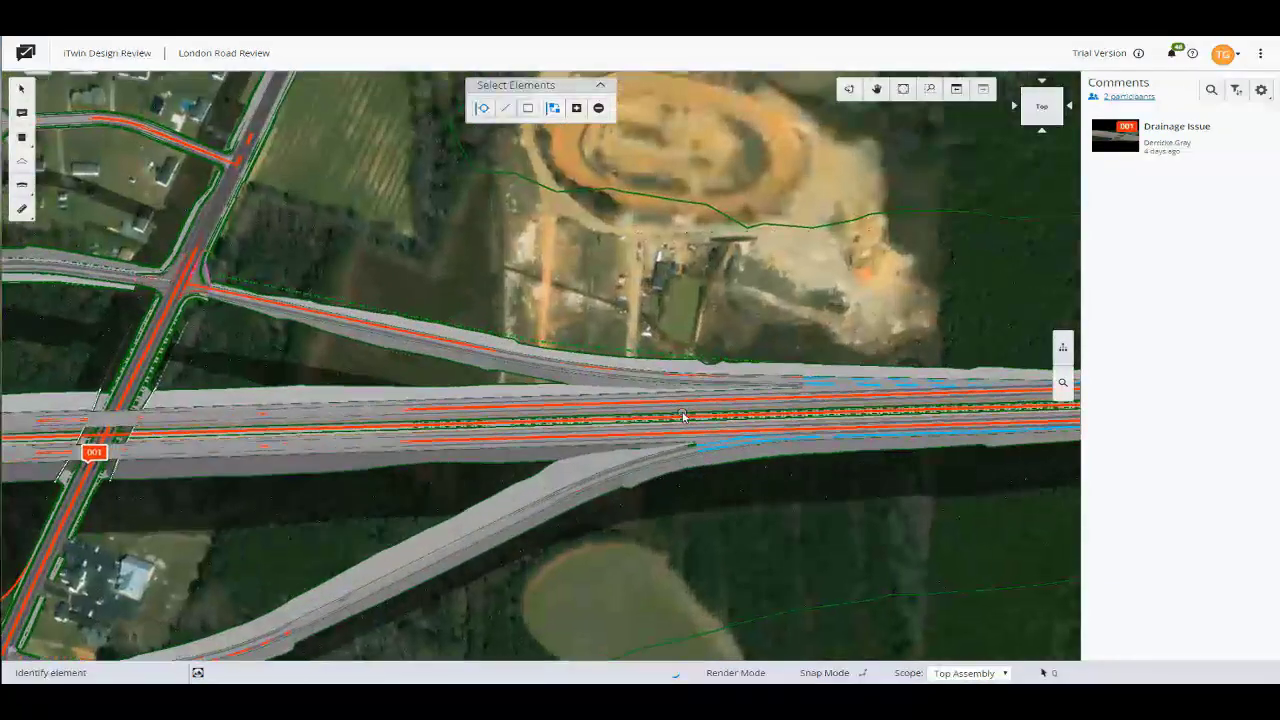
# - Zoom in, rotate around the main road and pan to frame the ramp merge guardrail
pyautogui.scroll(5, 683, 417)
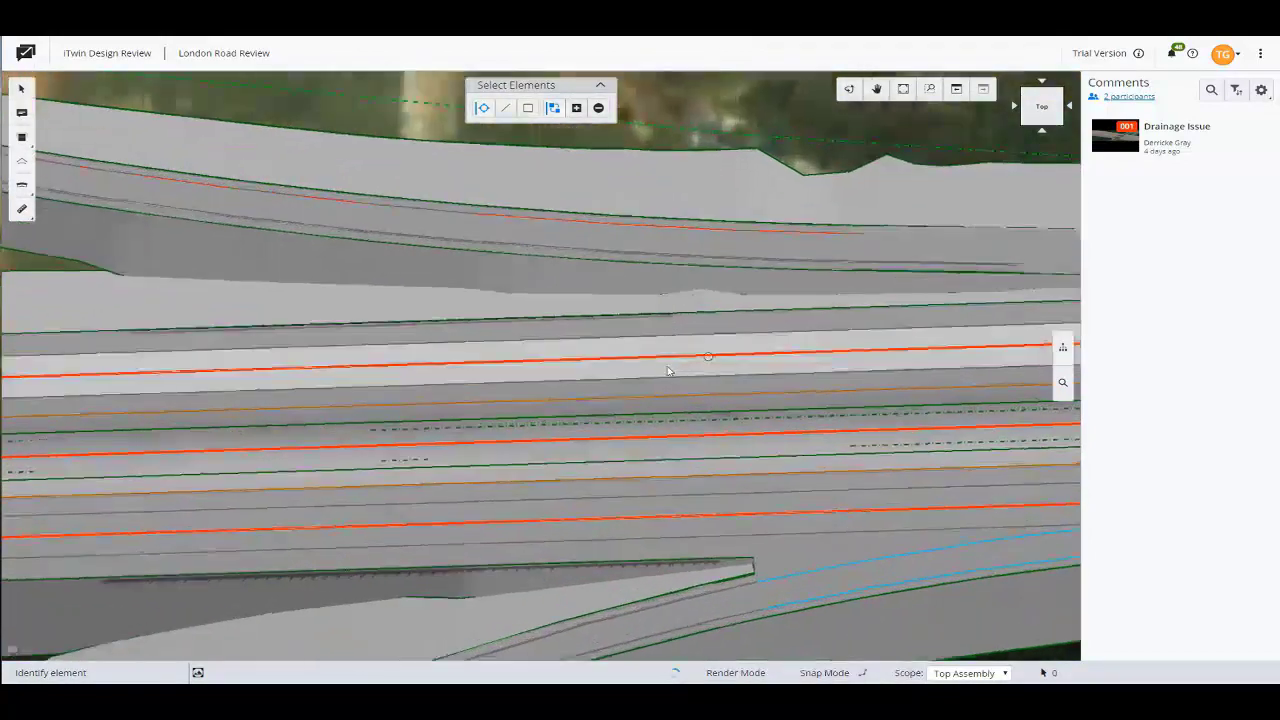
pyautogui.moveTo(668, 371); pyautogui.dragTo(164, 202)
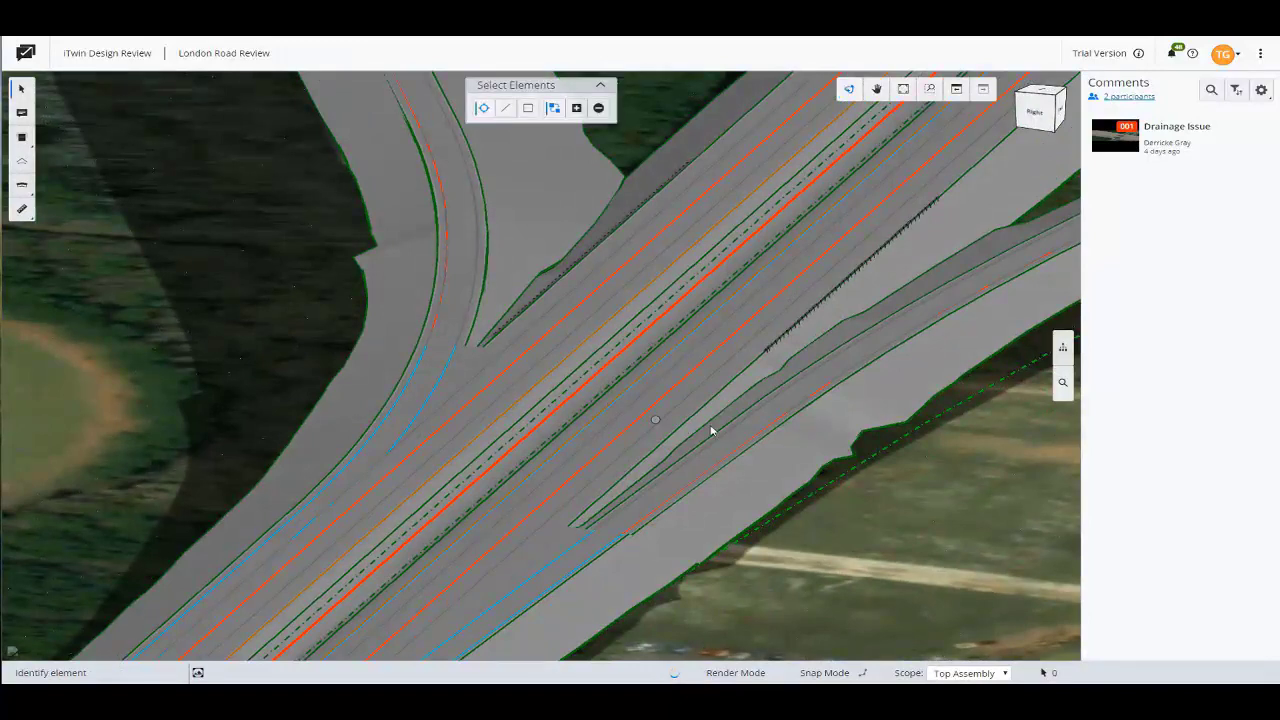
pyautogui.moveTo(706, 429); pyautogui.dragTo(640, 382, button='middle')
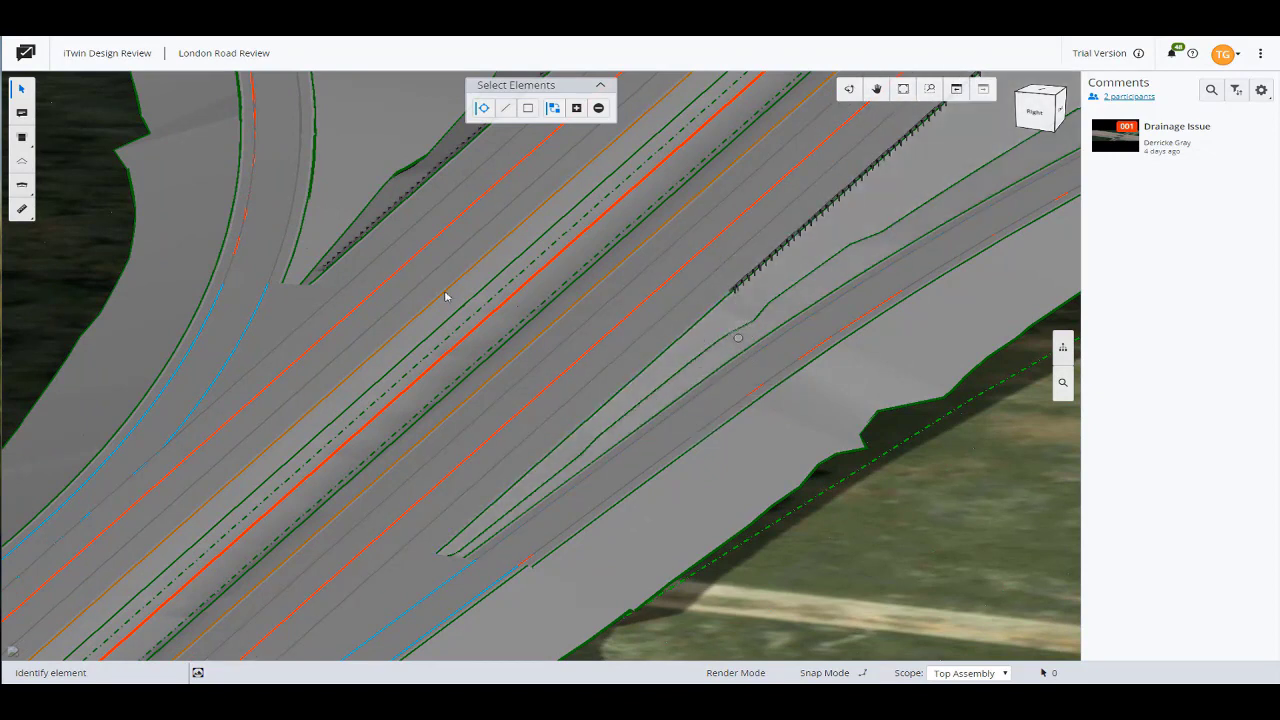
# - Measure the 334.4638 ft distance from the guardrail end down the road edge
pyautogui.click(21, 209)
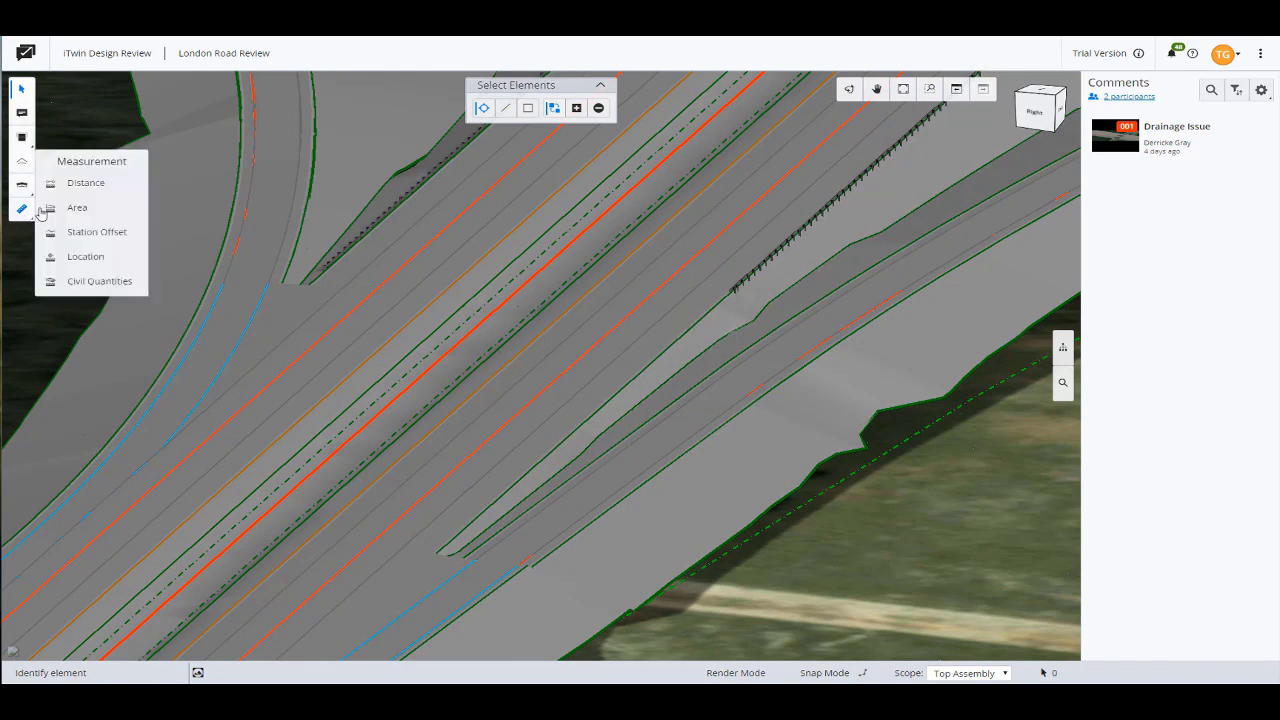
pyautogui.click(97, 187)
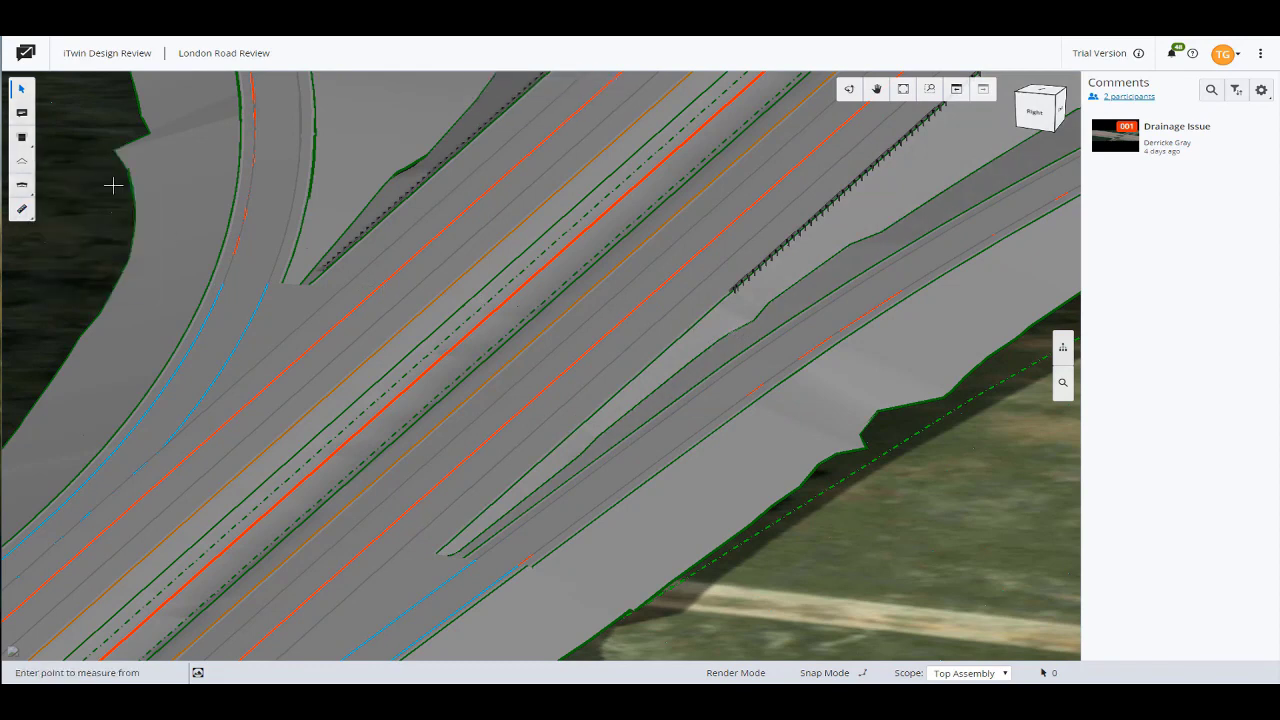
pyautogui.click(736, 288)
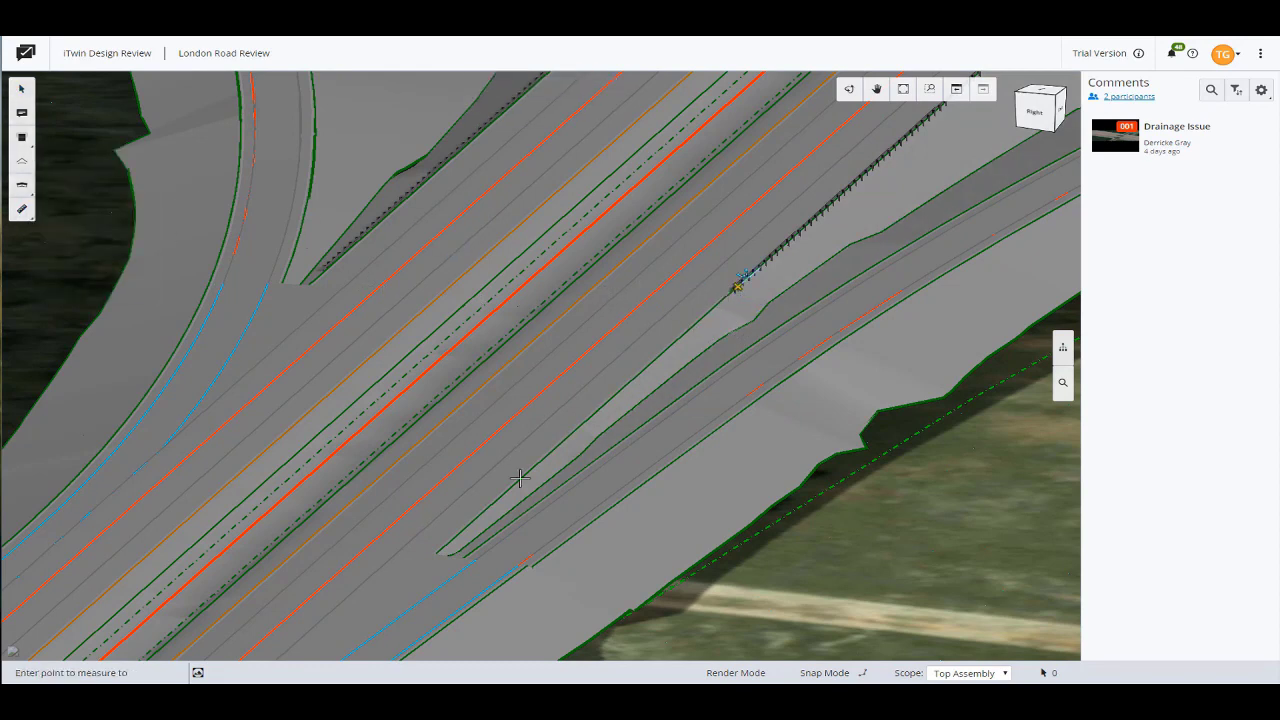
pyautogui.click(436, 550)
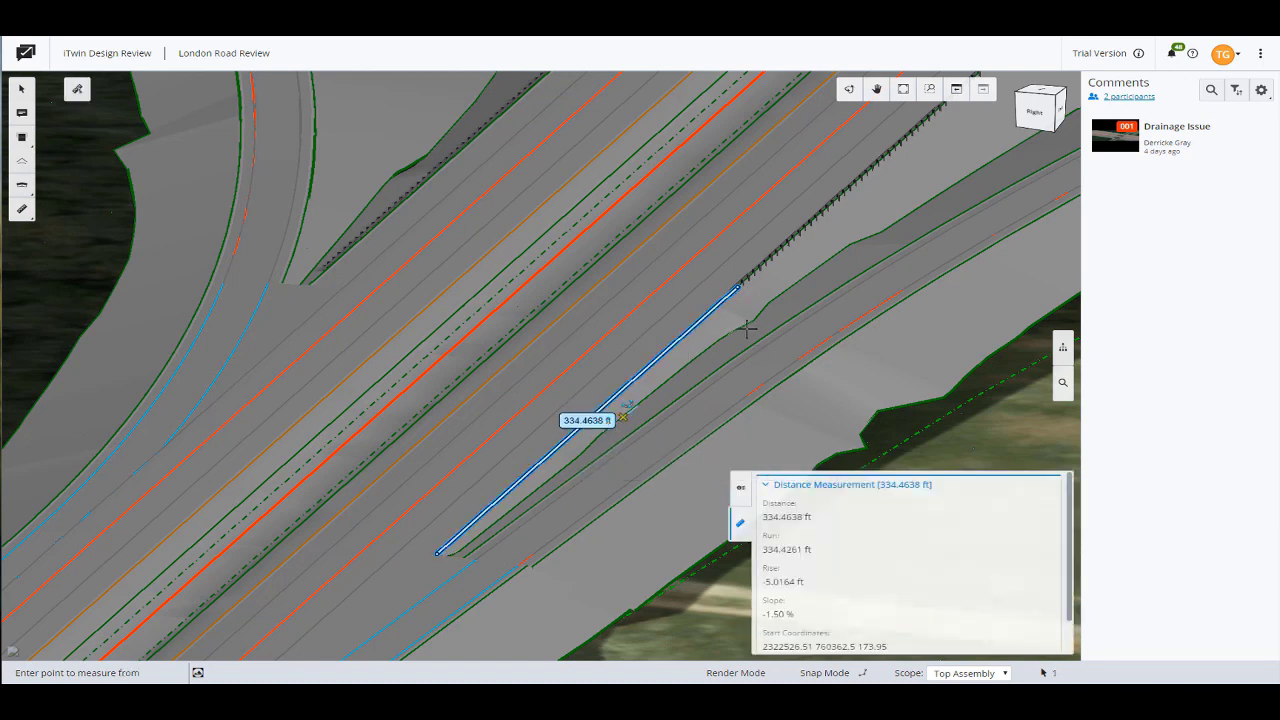
# - Measure the 12.7789 ft distance at -49.90% slope from the guardrail end, then close the measurement details
pyautogui.click(737, 288)
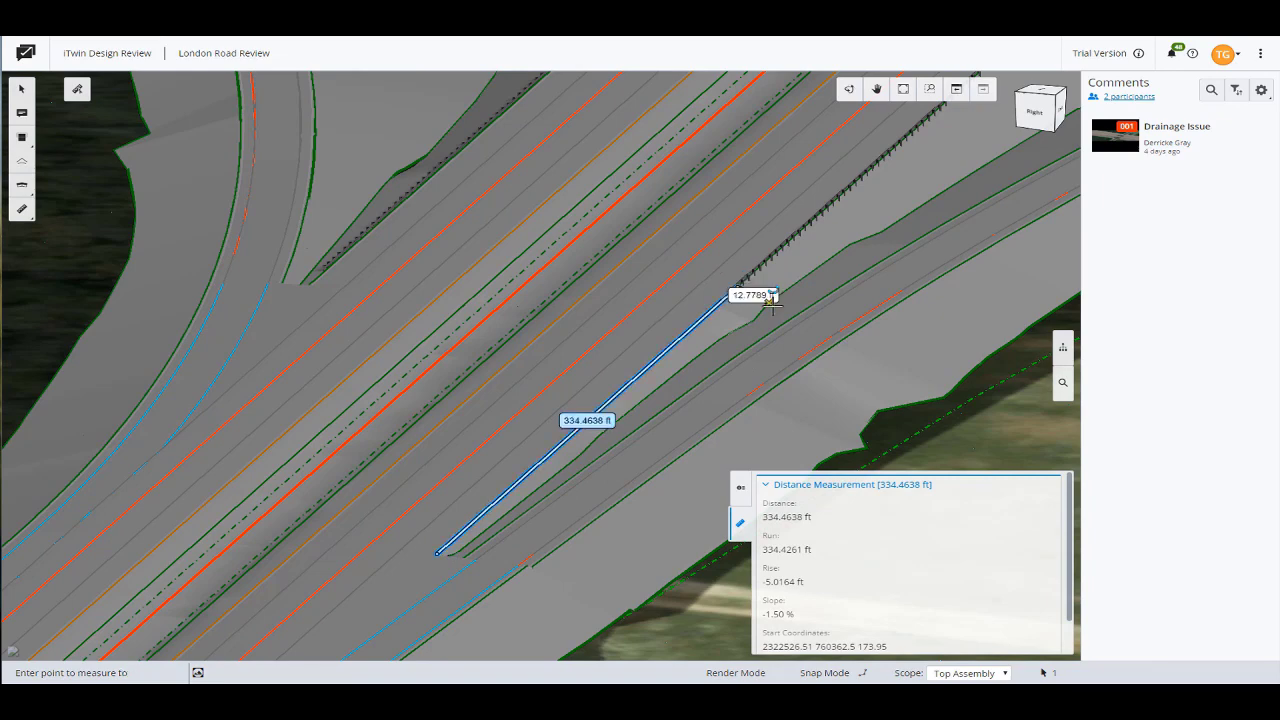
pyautogui.scroll(2, 752, 288)
pyautogui.click(798, 290)
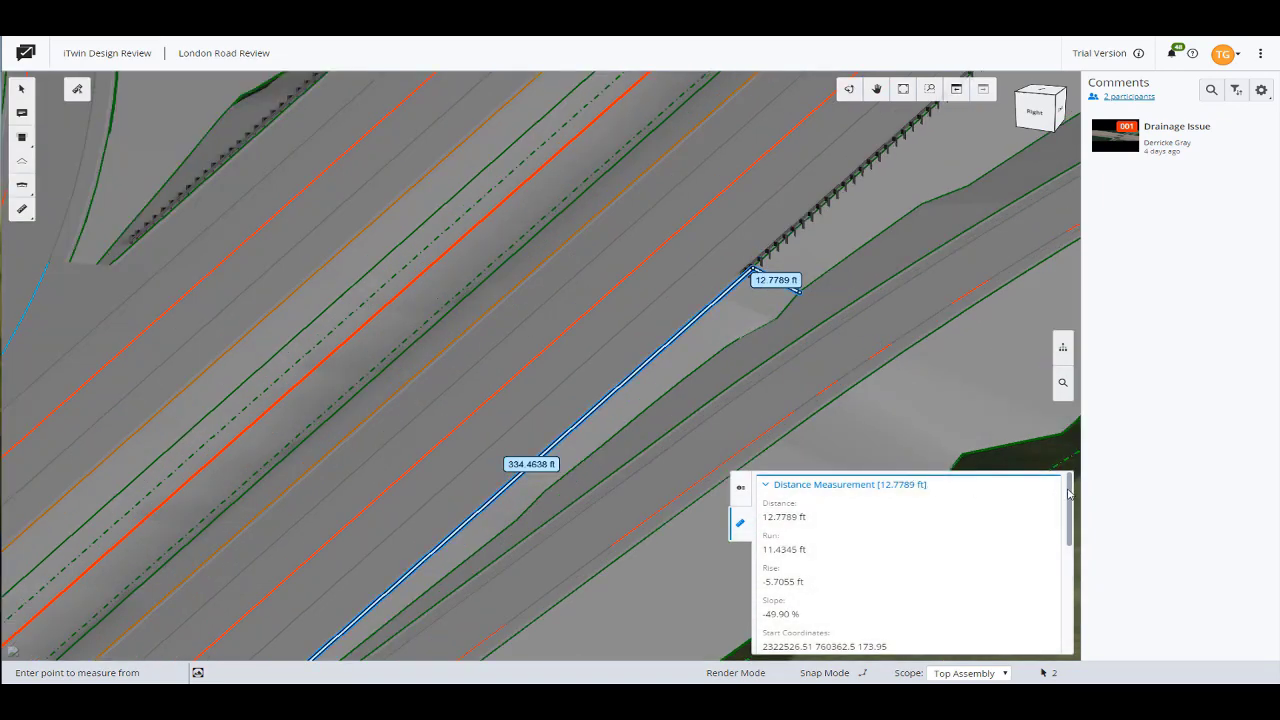
pyautogui.moveTo(1069, 497); pyautogui.dragTo(1070, 500)
pyautogui.scroll(-3, 1069, 502)
pyautogui.scroll(1, 1059, 530)
pyautogui.scroll(-4, 1065, 560)
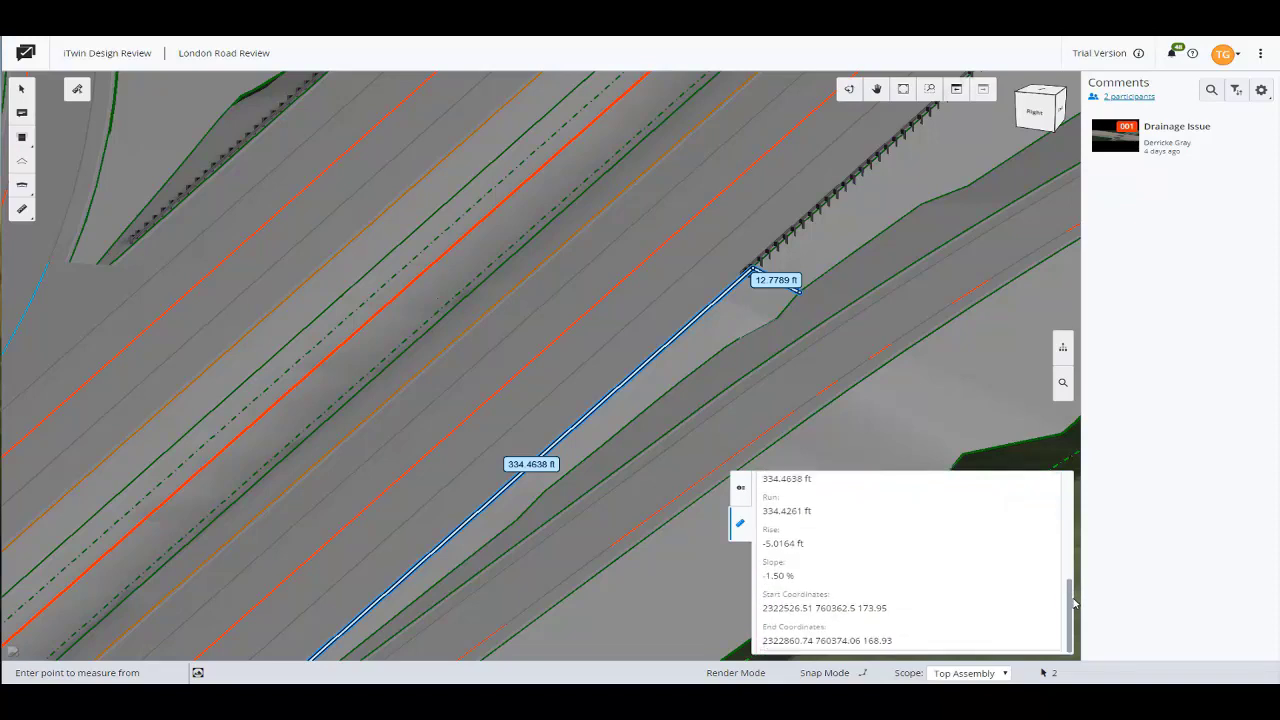
pyautogui.moveTo(1071, 598); pyautogui.dragTo(1065, 488)
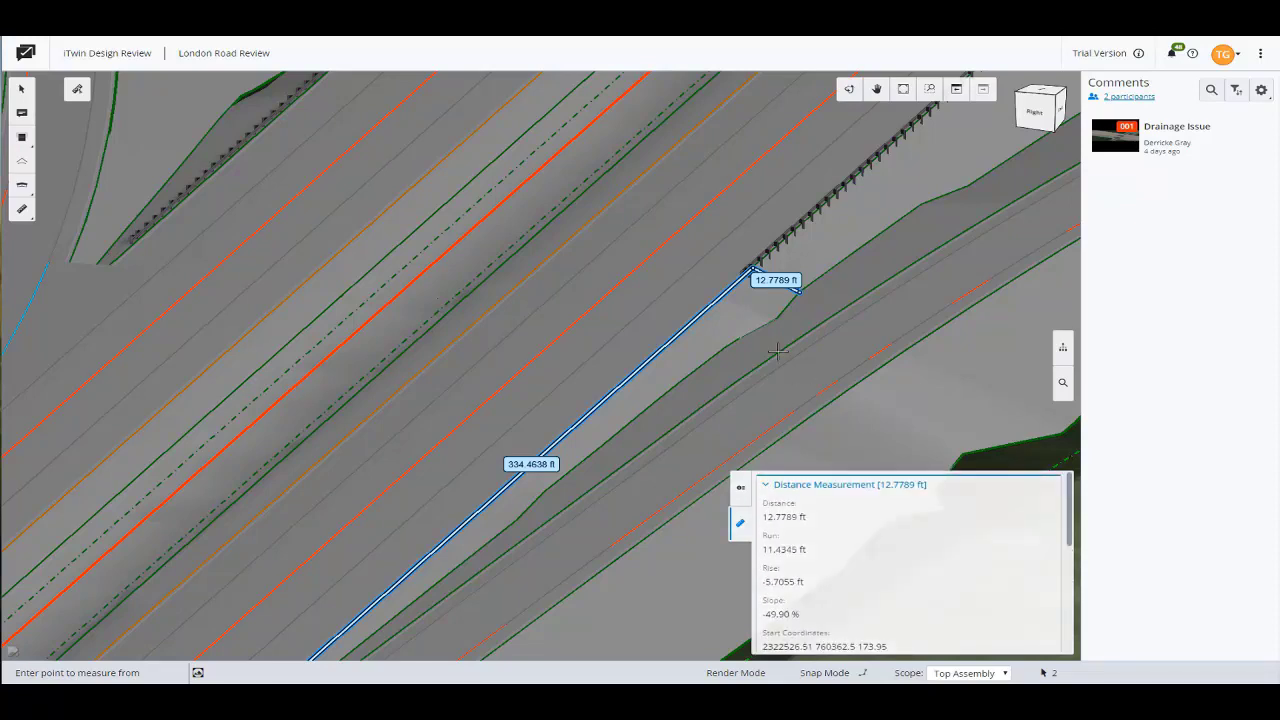
pyautogui.click(740, 522)
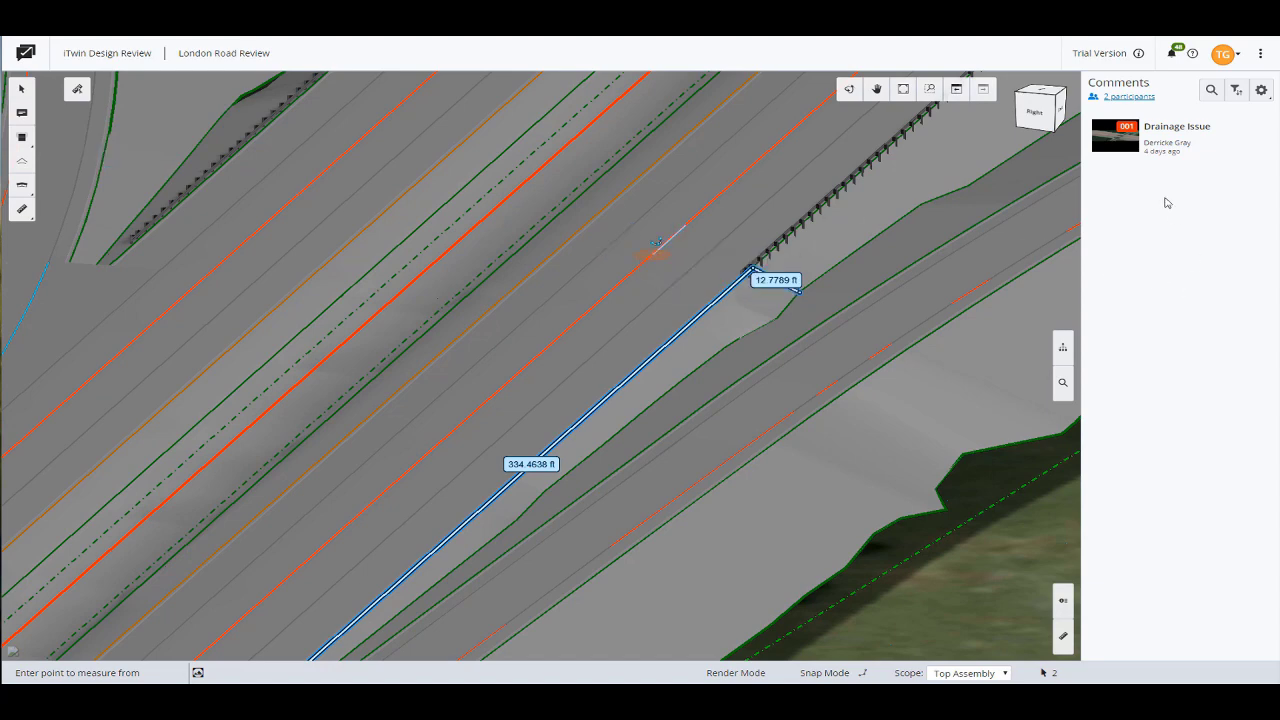
# - Search for a colleague, add them as the session's third participant and save
pyautogui.click(1131, 97)
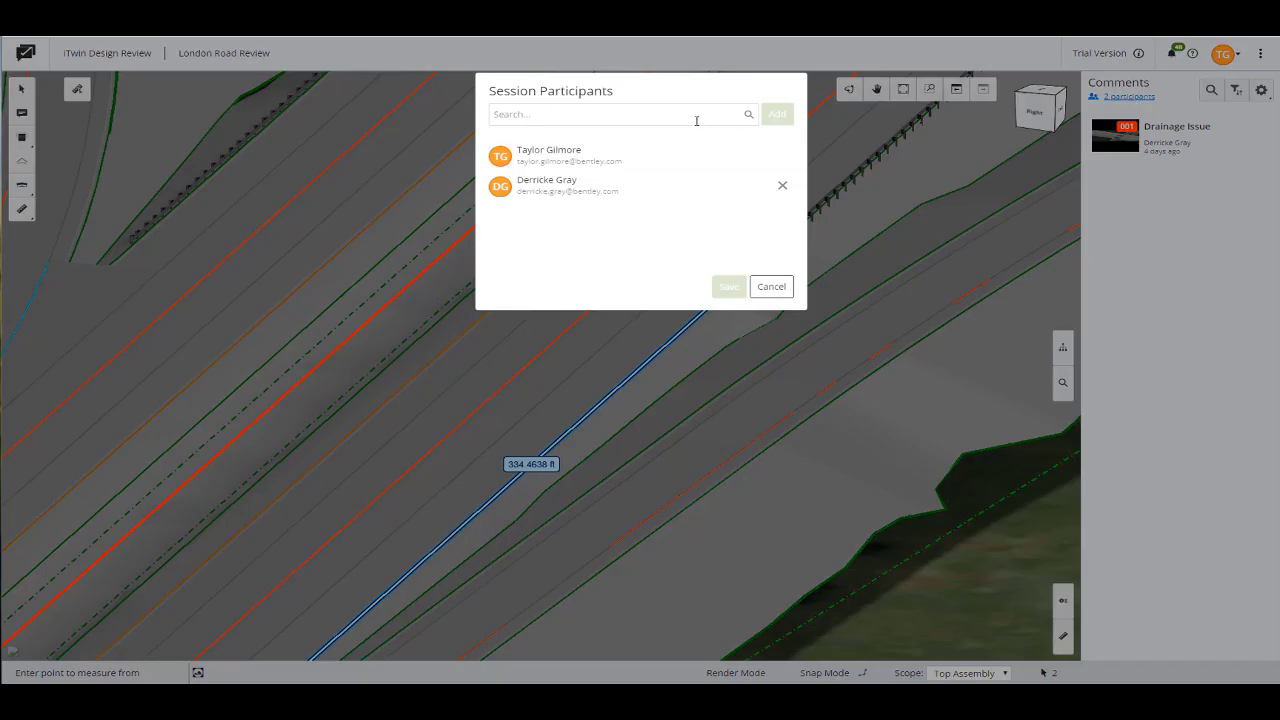
pyautogui.click(638, 115)
pyautogui.write('samir')
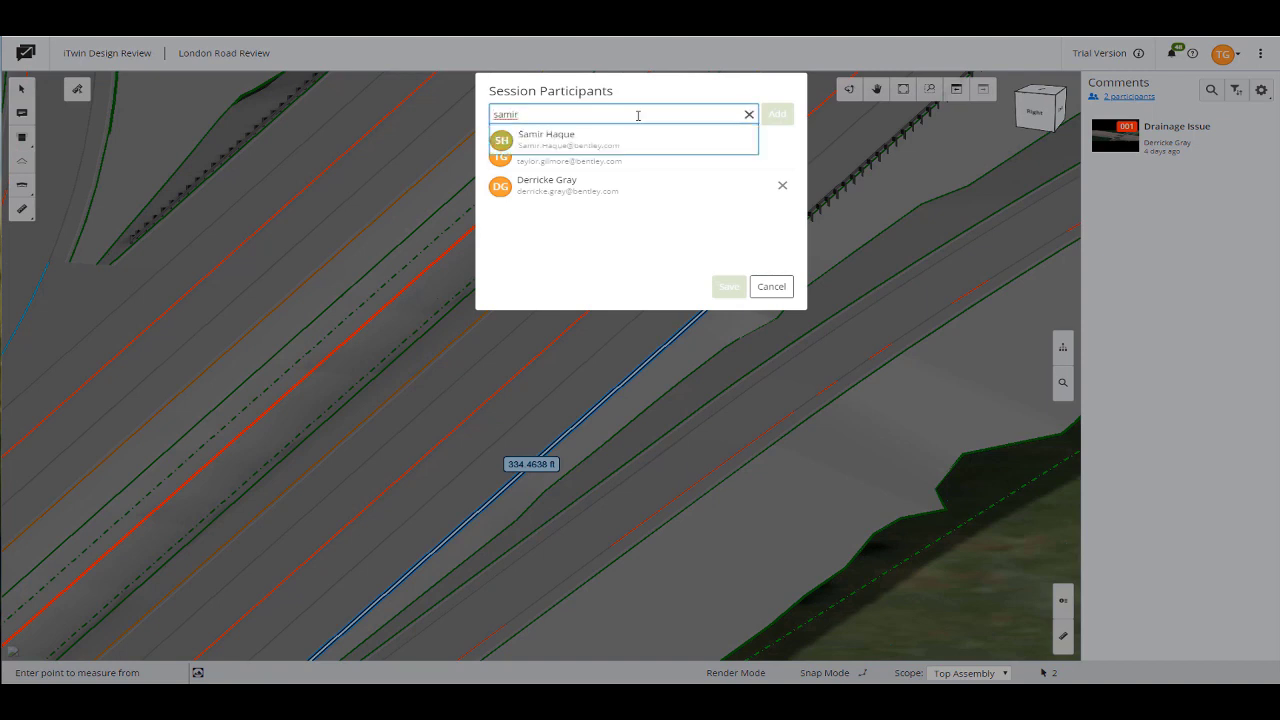
pyautogui.click(617, 140)
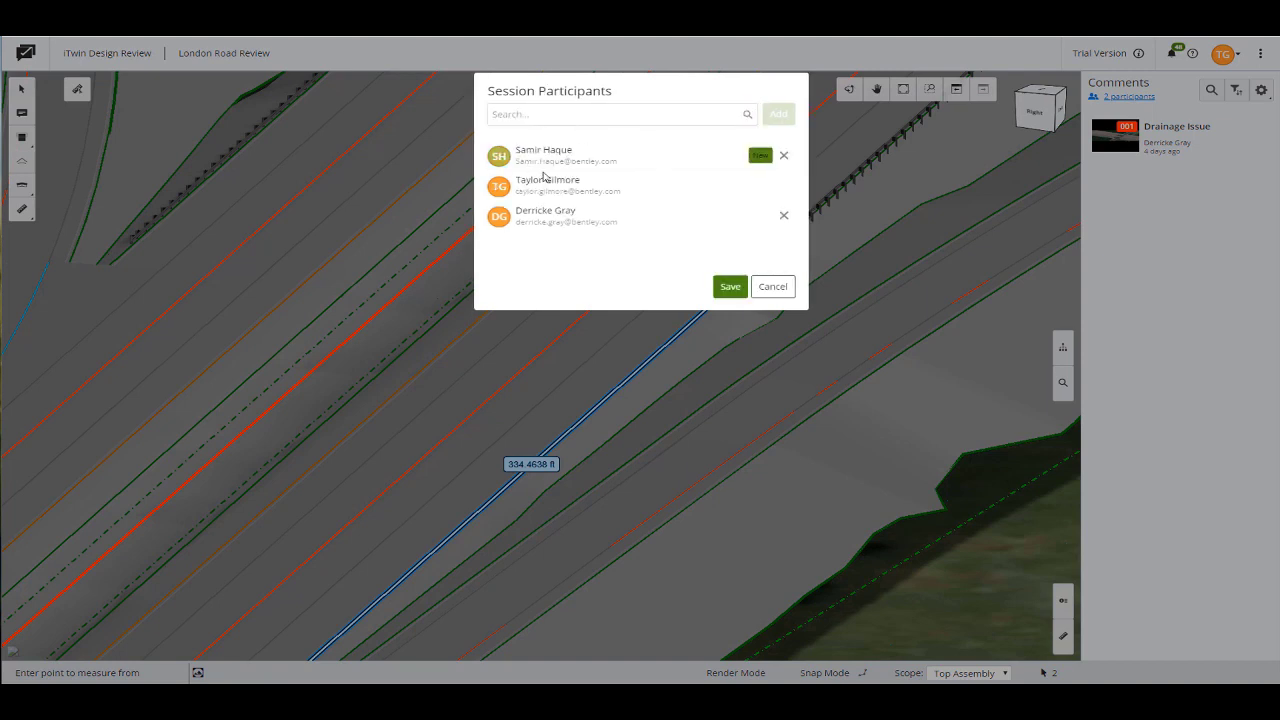
pyautogui.click(731, 288)
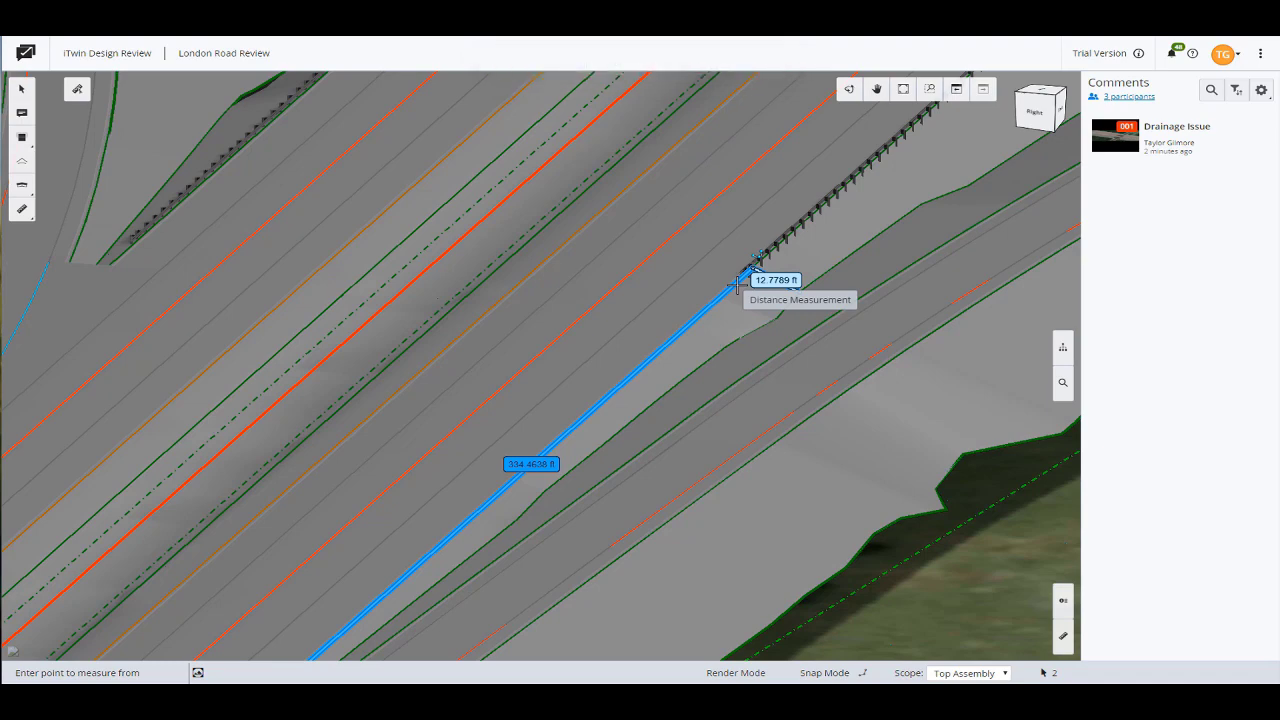
# - Place a new comment beside the measurements with the subject 'Guardrail End Treatments'
pyautogui.press('Escape')
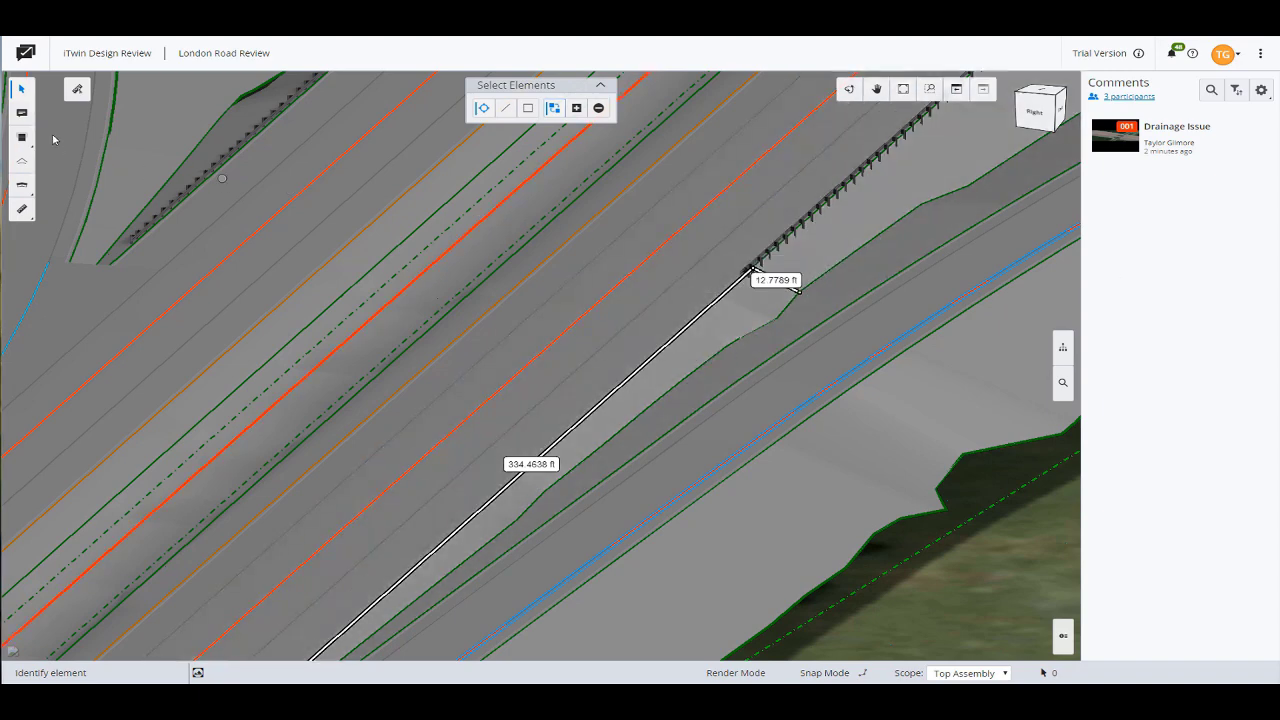
pyautogui.click(22, 112)
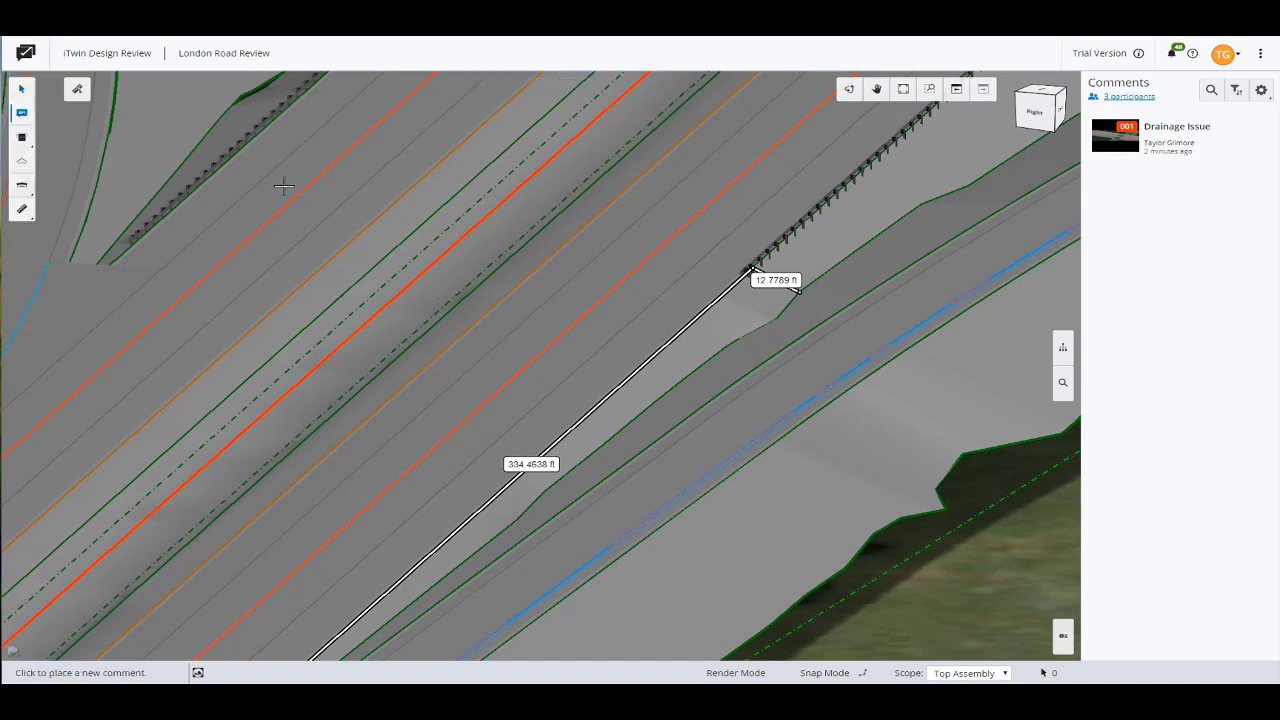
pyautogui.click(752, 328)
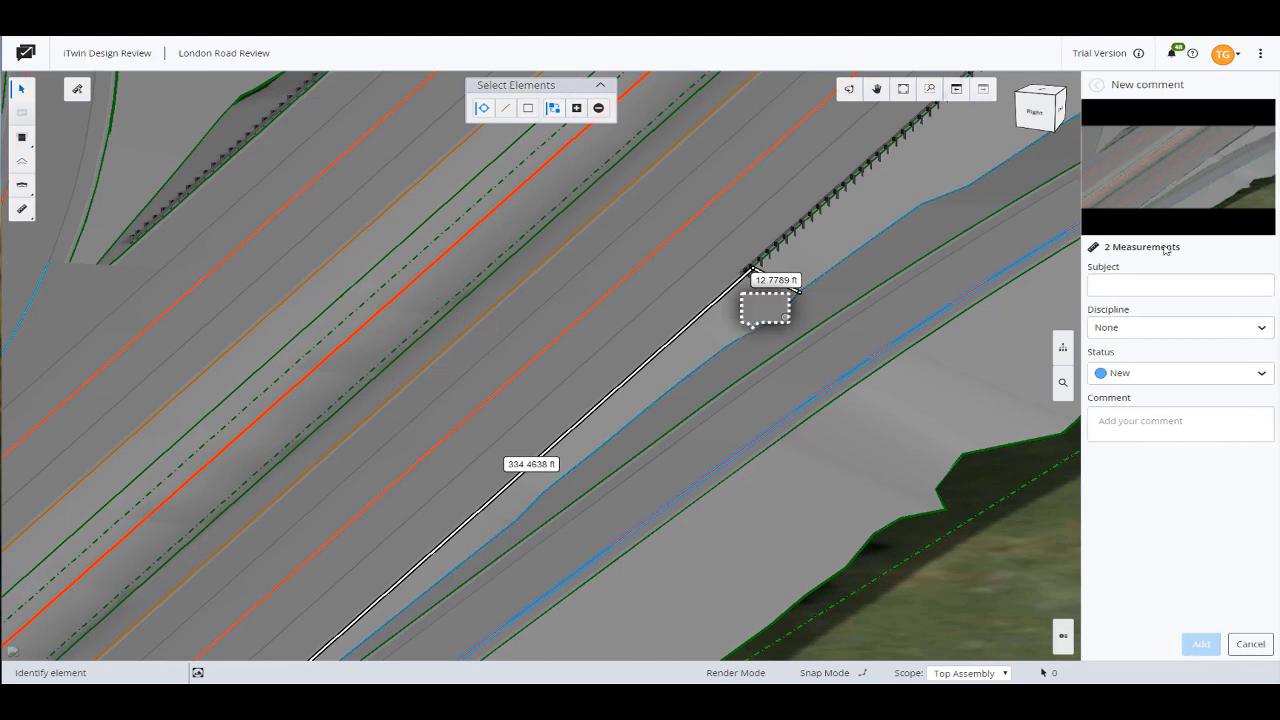
pyautogui.click(1161, 286)
pyautogui.write('Guar')
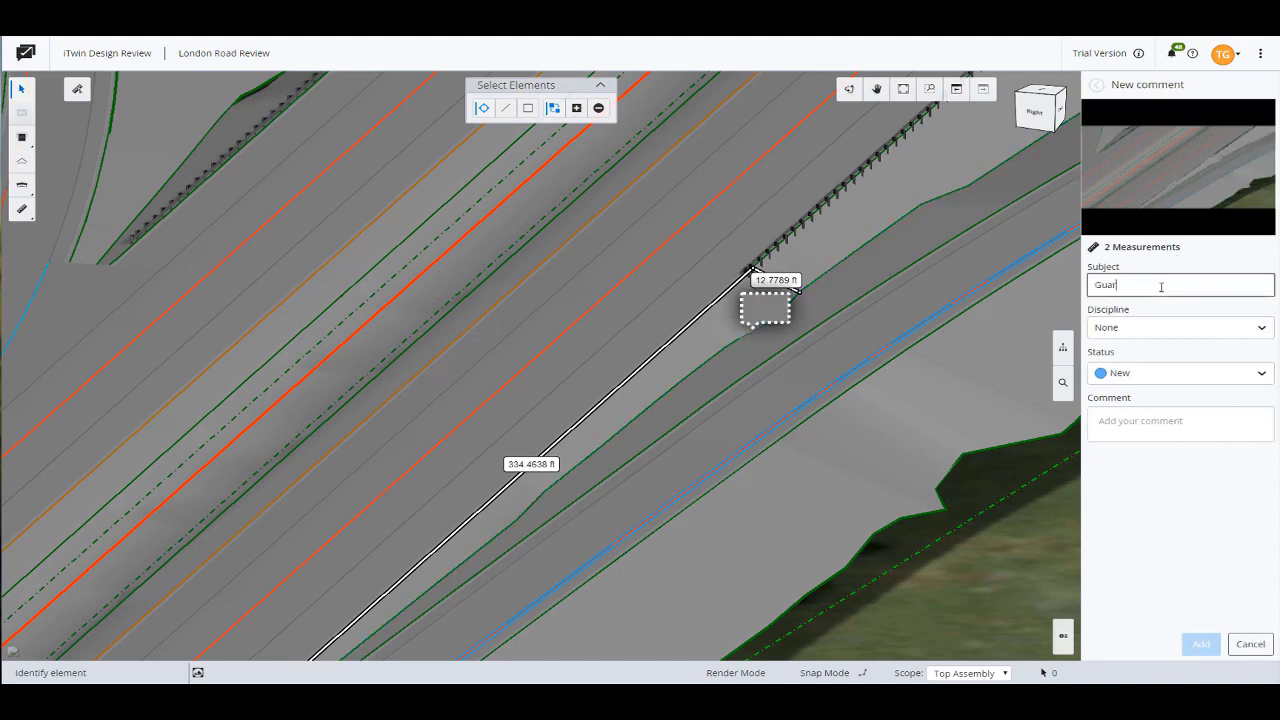
pyautogui.write('drail End Treatments')
pyautogui.click(1140, 327)
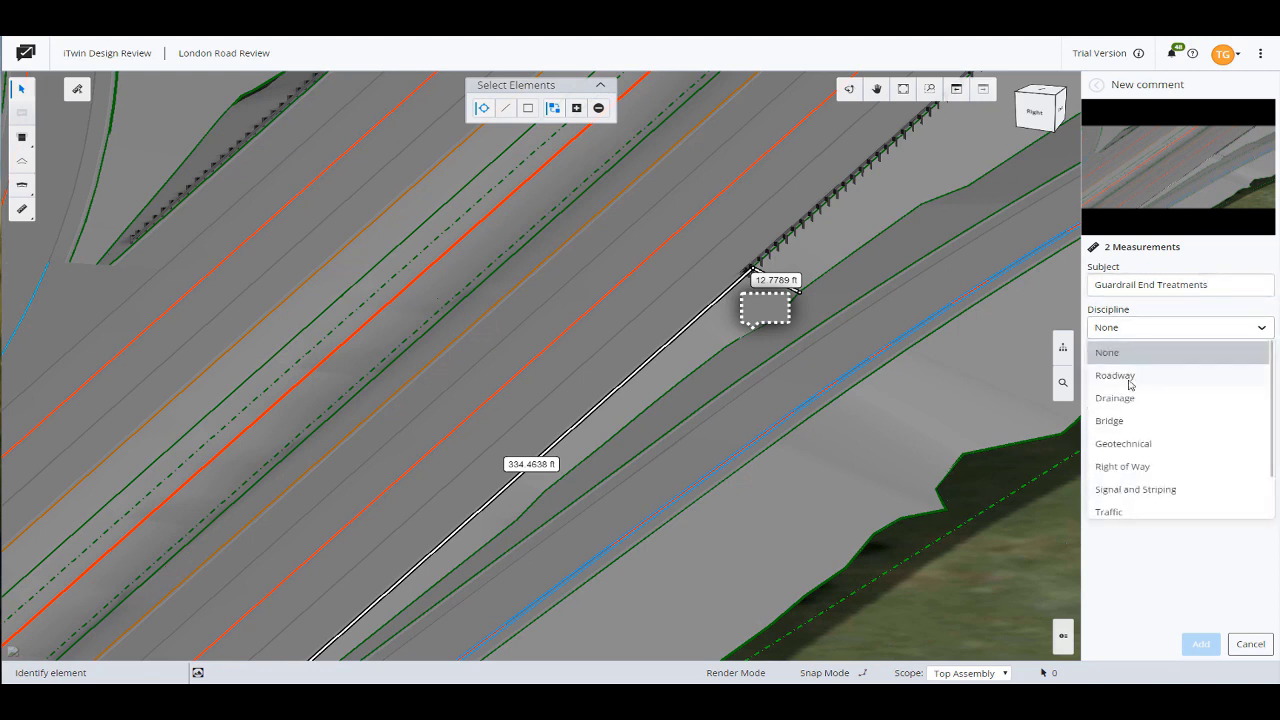
pyautogui.click(1130, 376)
pyautogui.click(1128, 373)
pyautogui.click(1128, 398)
pyautogui.click(1128, 421)
pyautogui.write('@sm')
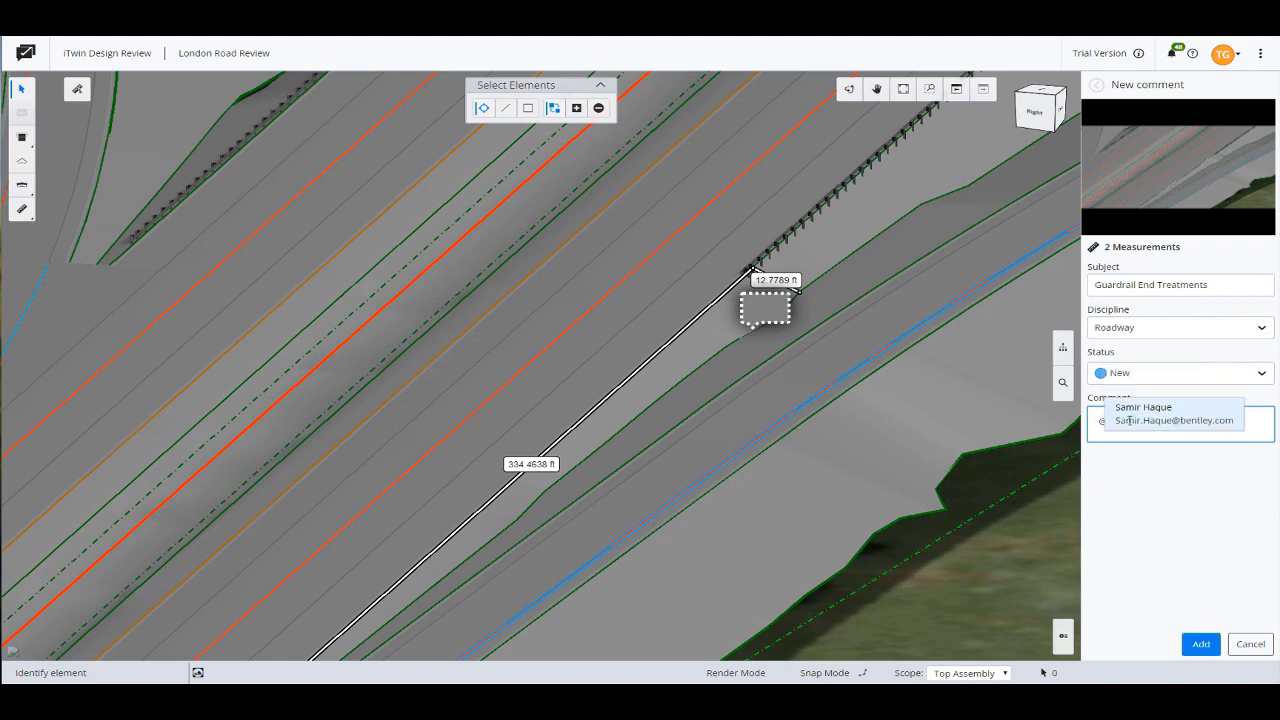
pyautogui.click(1150, 420)
pyautogui.write('How are we planning on handling the end treatment')
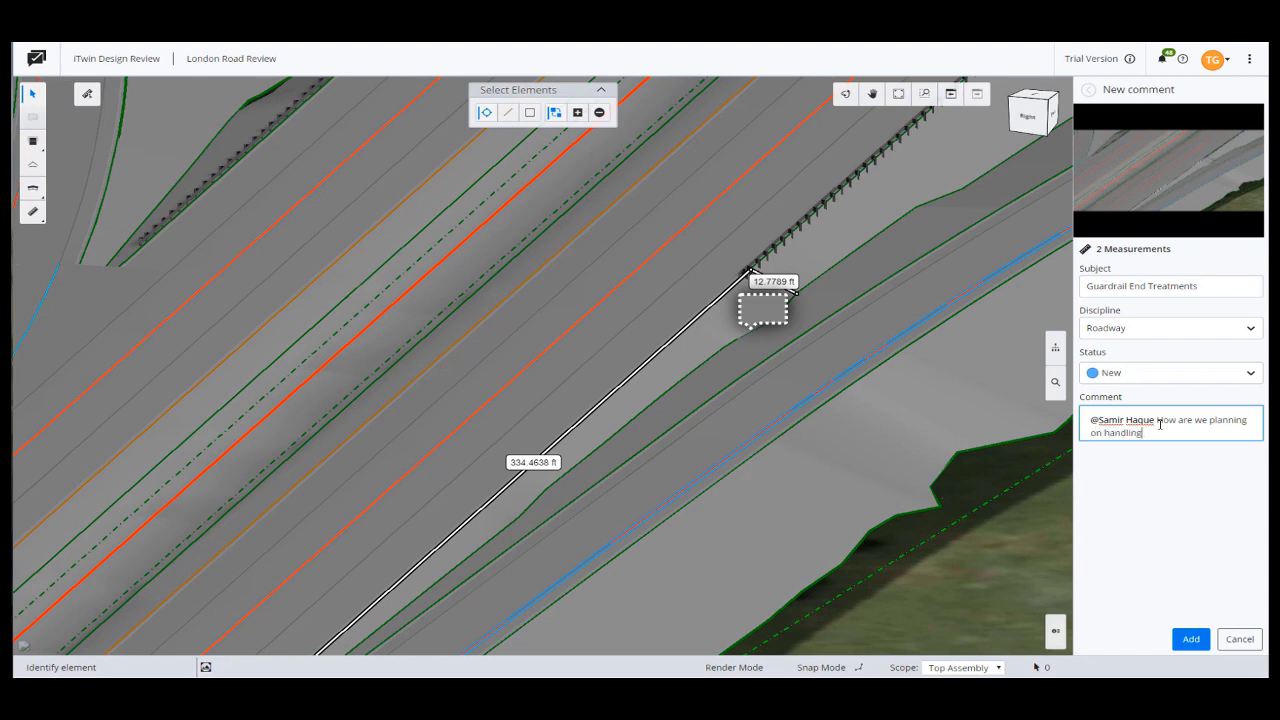
pyautogui.write('s on the on/off ramps?')
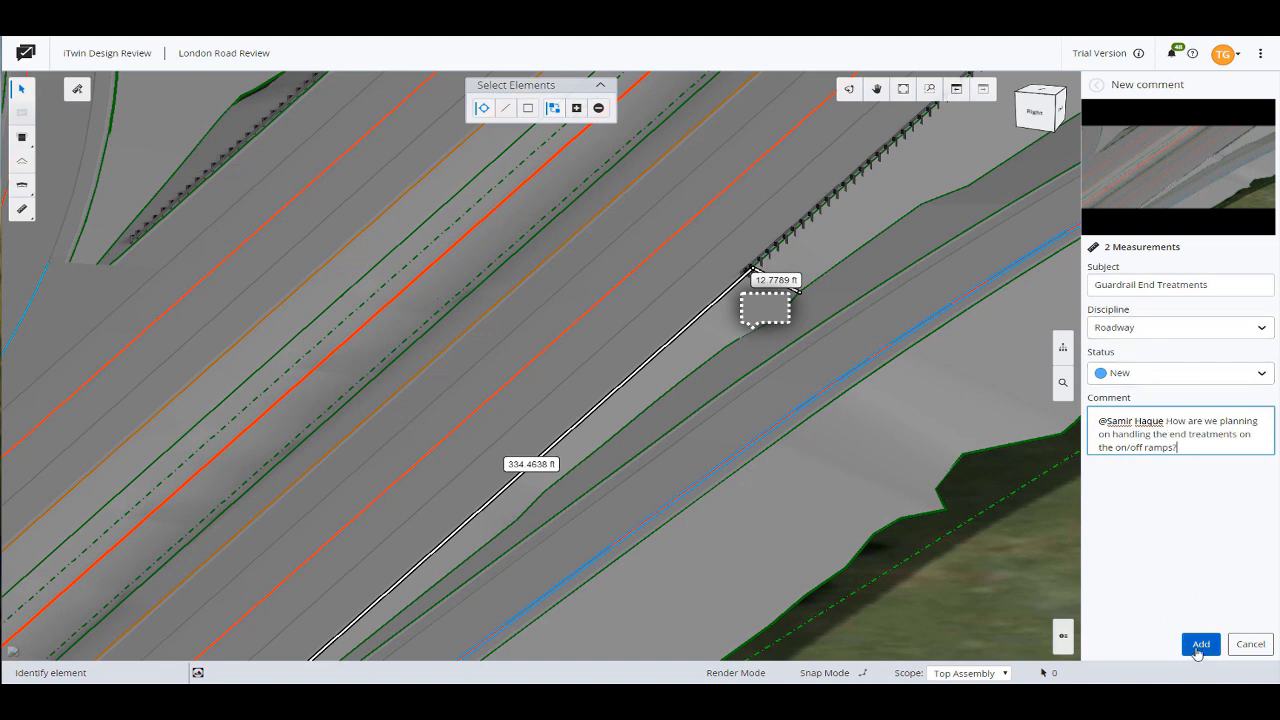
pyautogui.click(1199, 646)
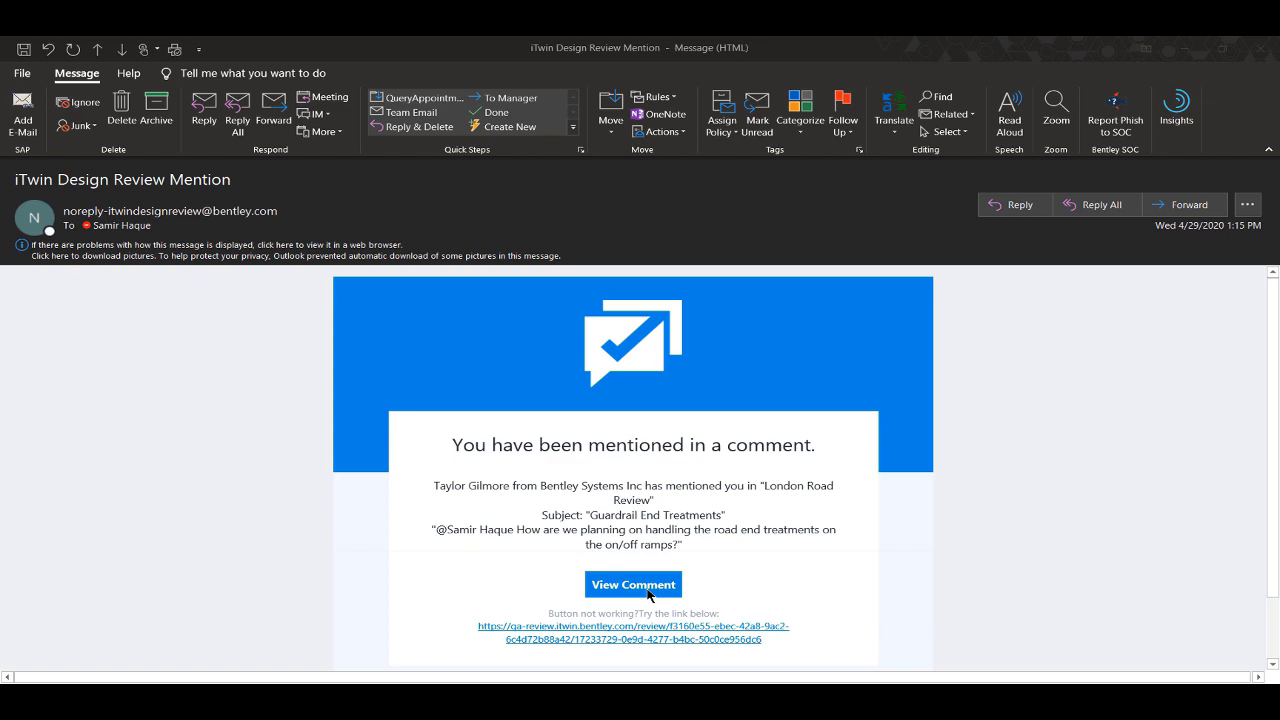
# - Open View Comment from the mention e-mail, then minimise Outlook to return to MicroStation
pyautogui.click(647, 594)
pyautogui.click(647, 594)
pyautogui.click(1185, 47)
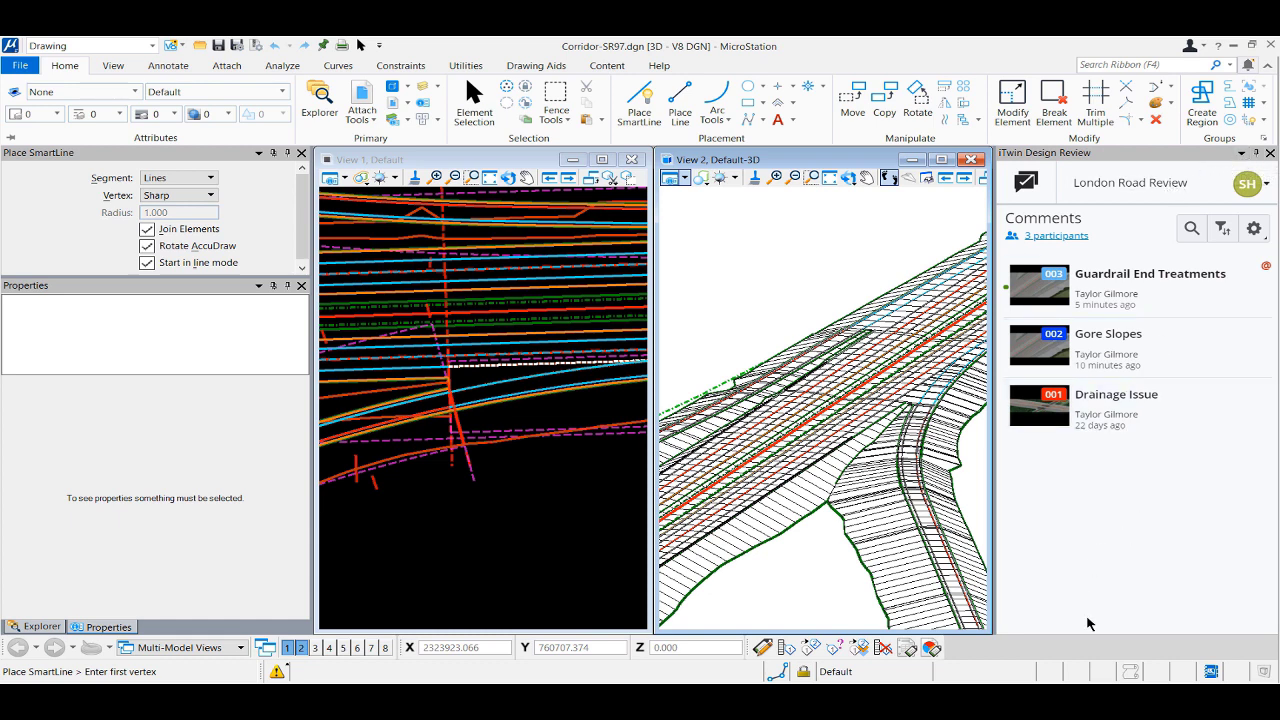
# - From the Analyze tab, open review comment 003, Guardrail End Treatments, to read its question
pyautogui.click(285, 66)
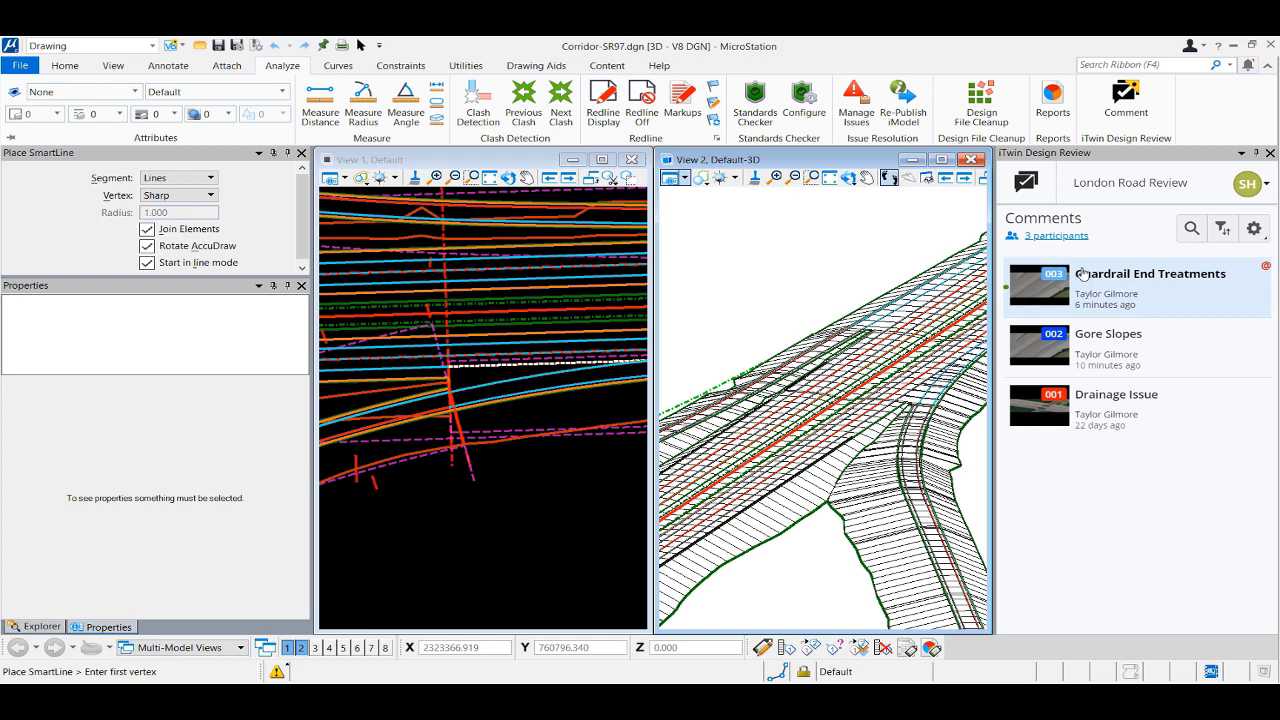
pyautogui.click(1158, 291)
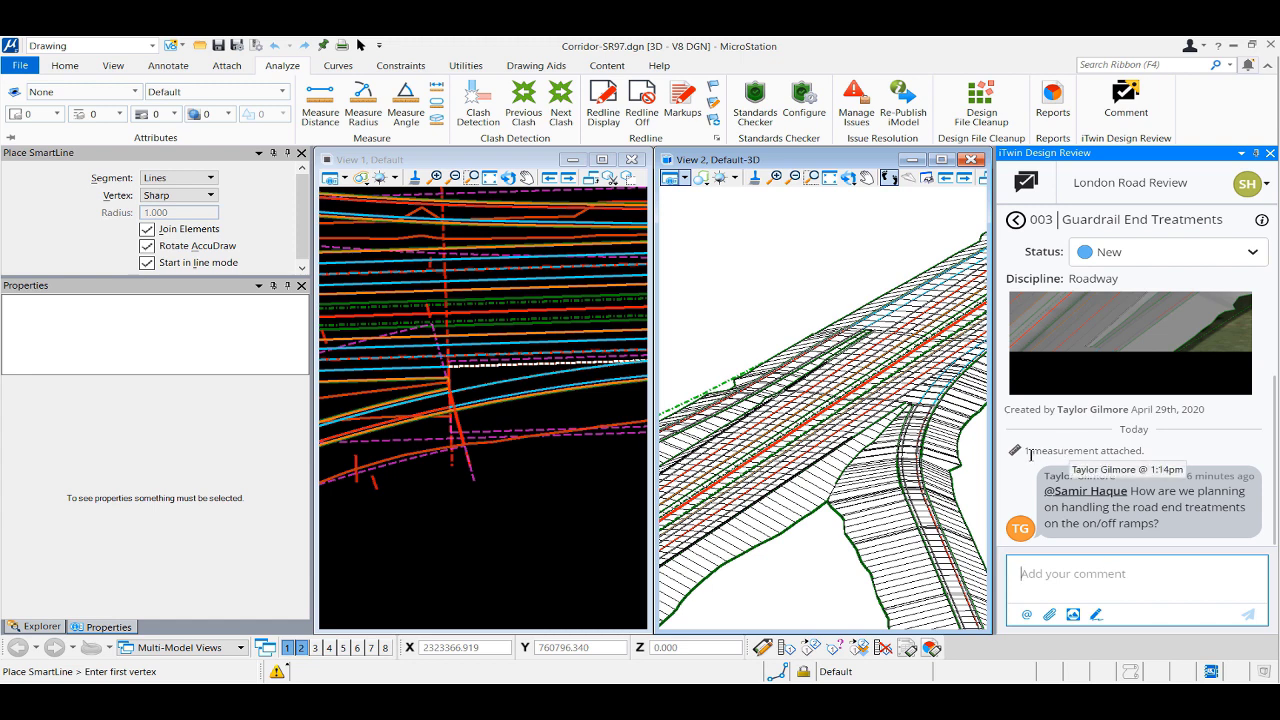
# - Draft a reply @-mentioning the author: 'Please use the end tratmentse as specified by the attachment'
pyautogui.click(1134, 358)
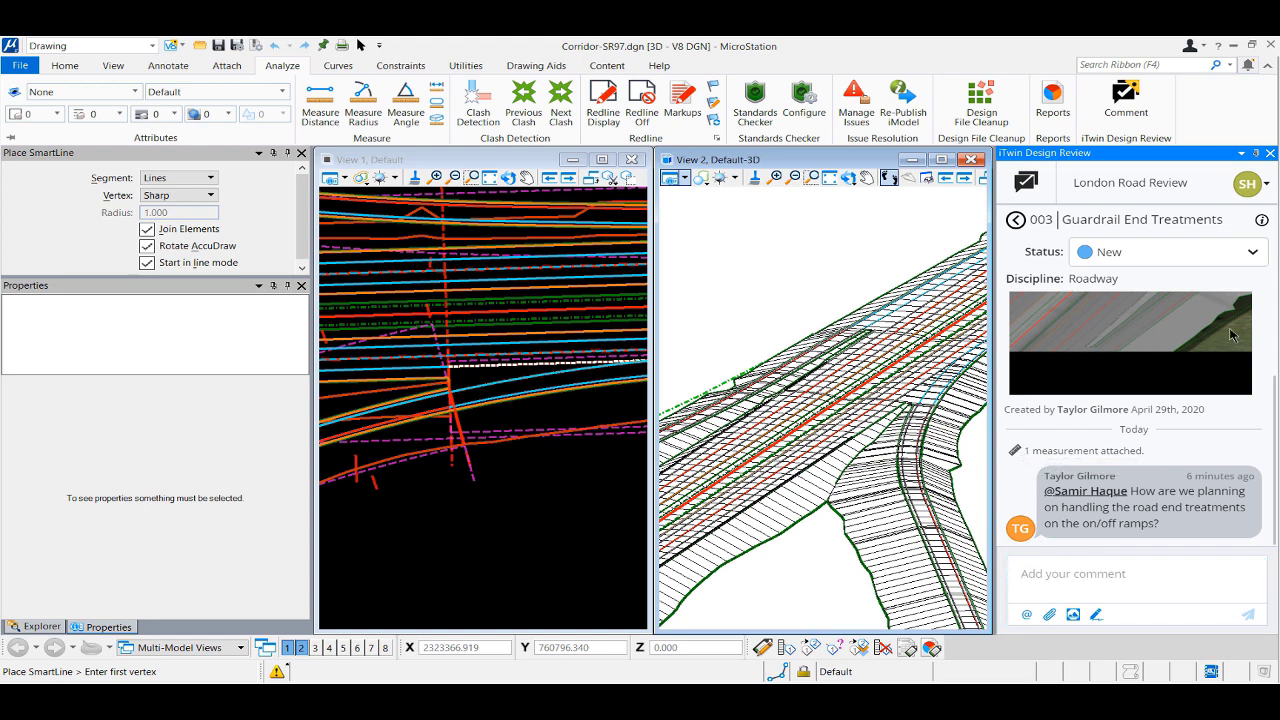
pyautogui.click(1122, 574)
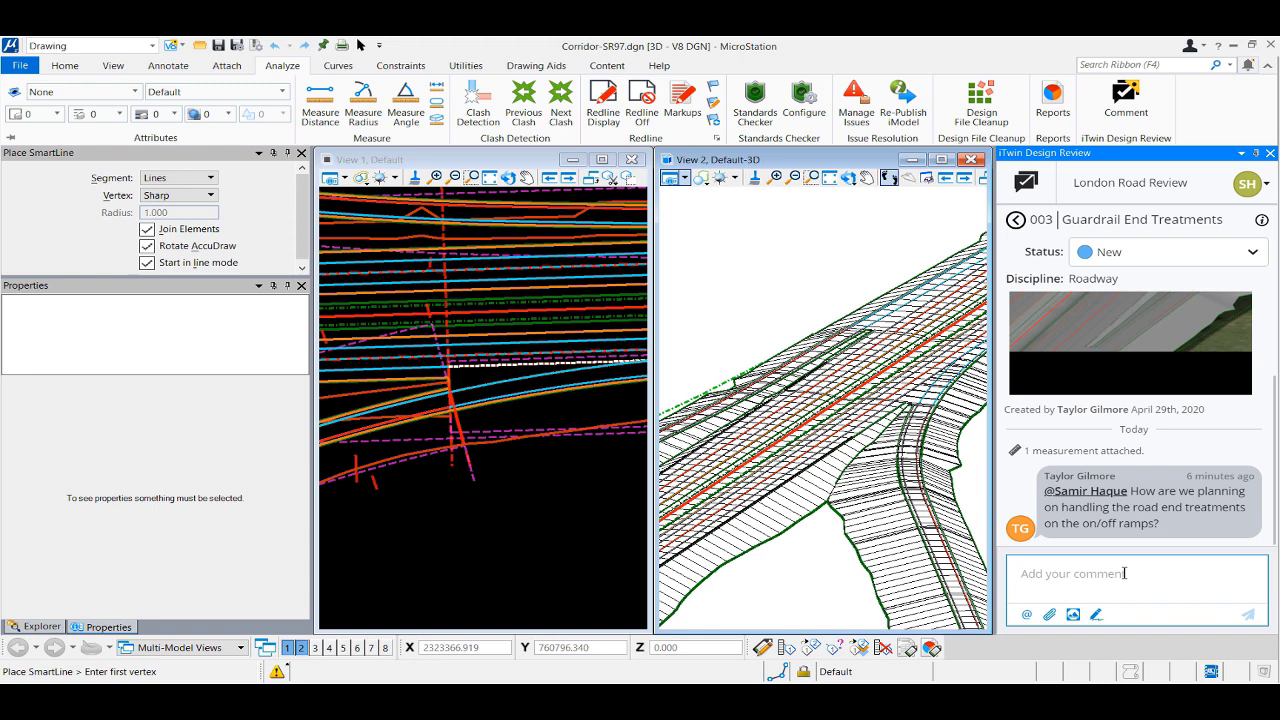
pyautogui.write('@')
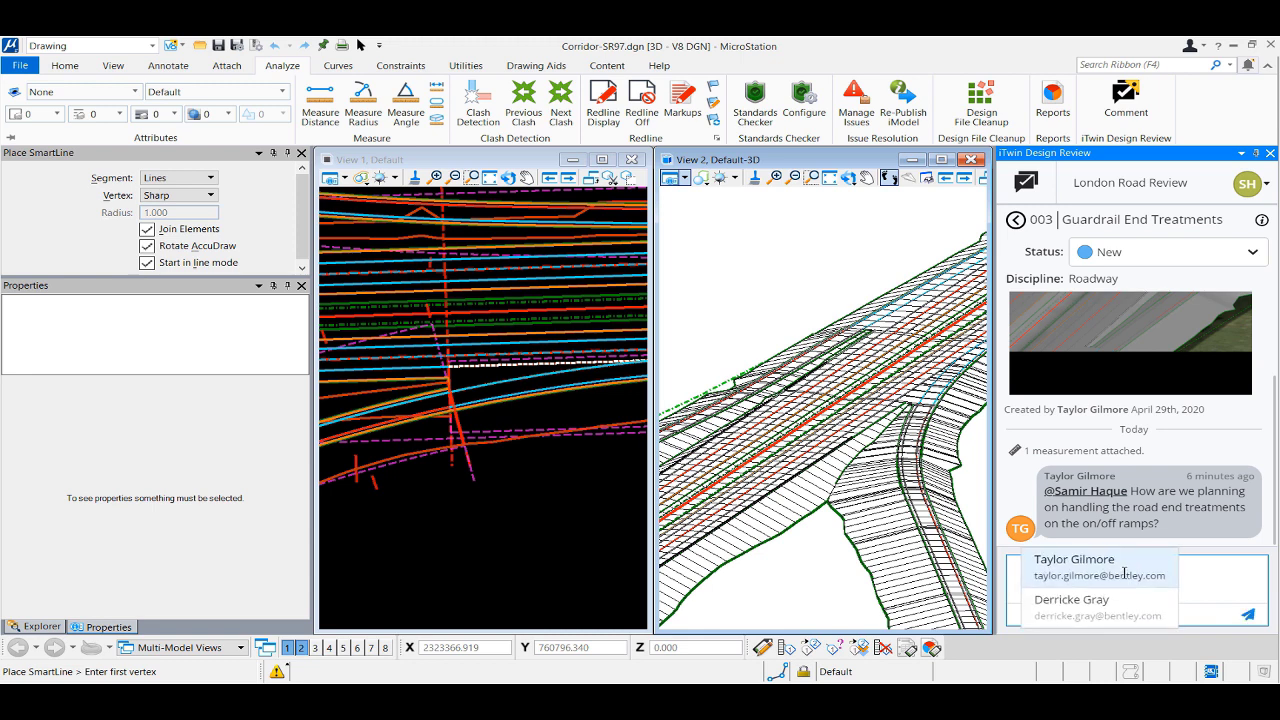
pyautogui.click(1100, 565)
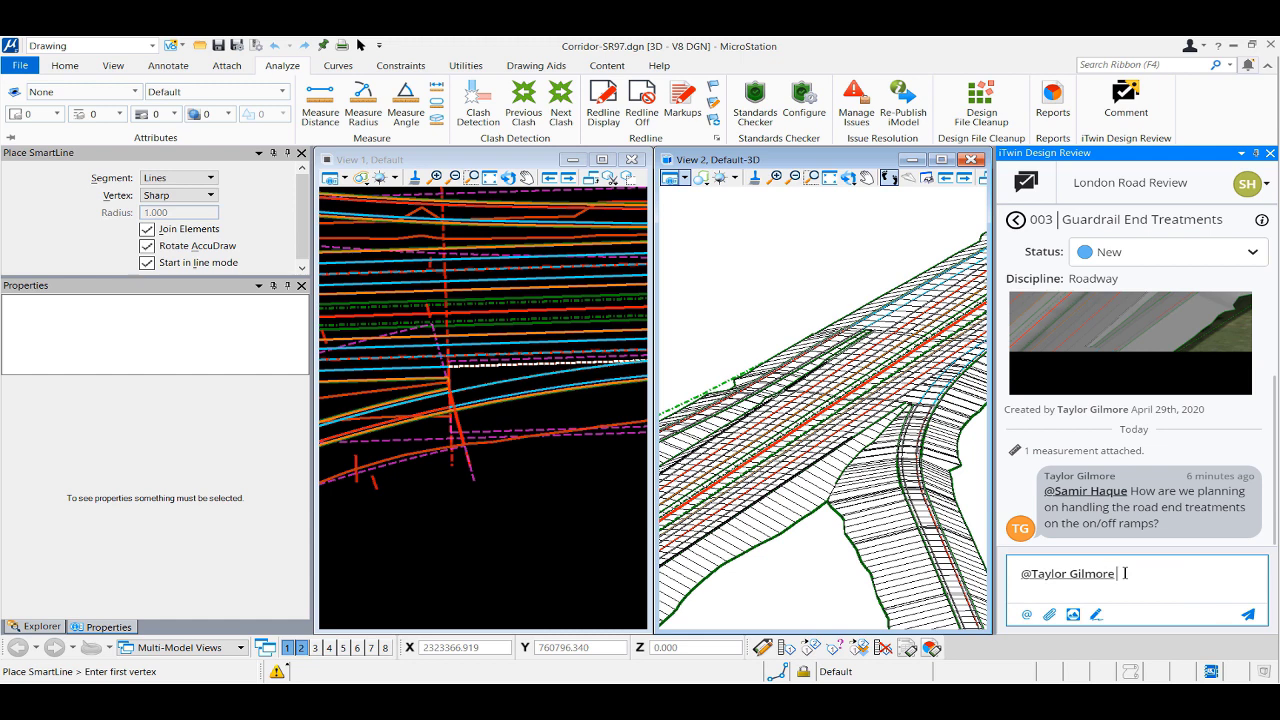
pyautogui.write('Please use the end tratments')
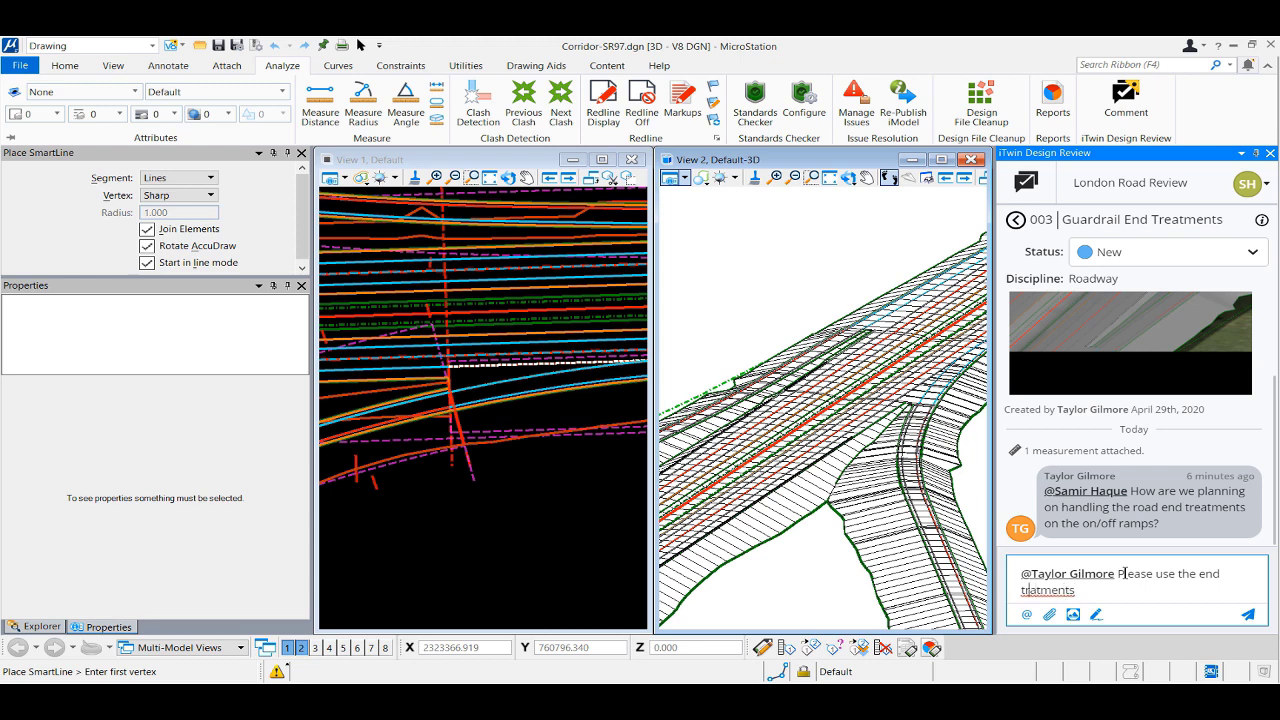
pyautogui.write('e')
pyautogui.write(' as specified by the attachment')
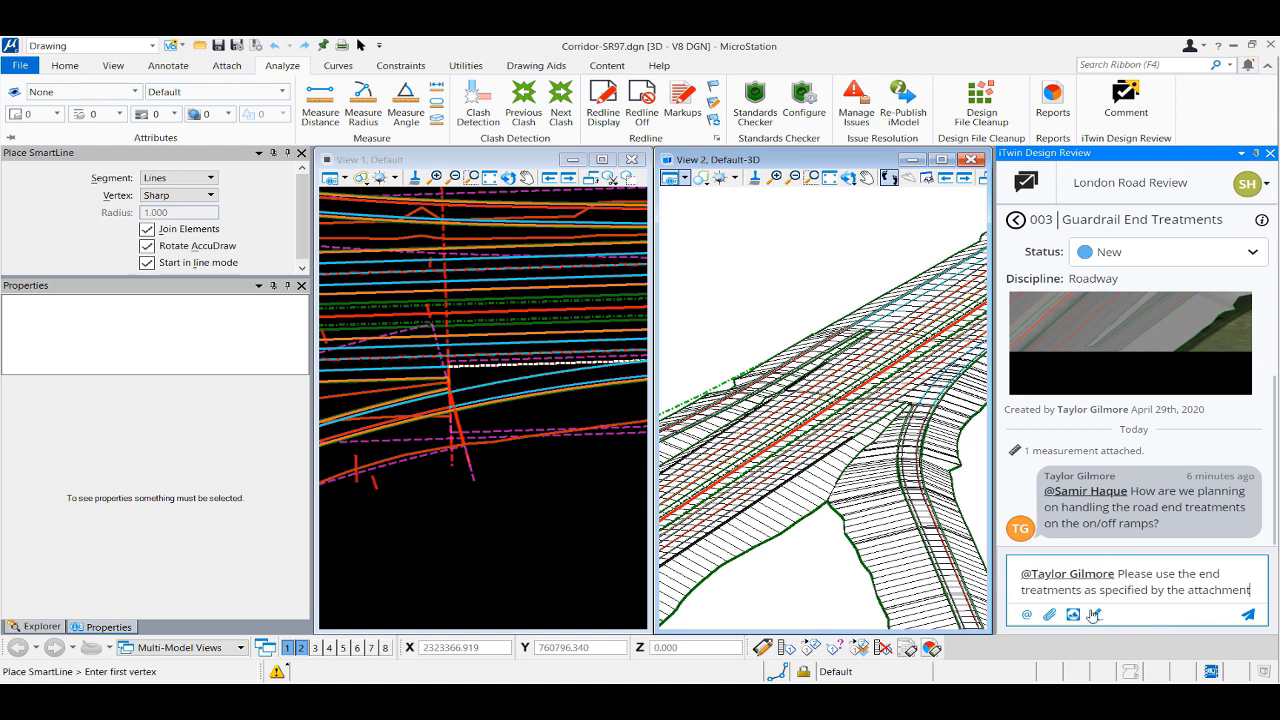
# - Attach guardrail101.pdf to the reply and post it to the comment thread
pyautogui.click(1049, 619)
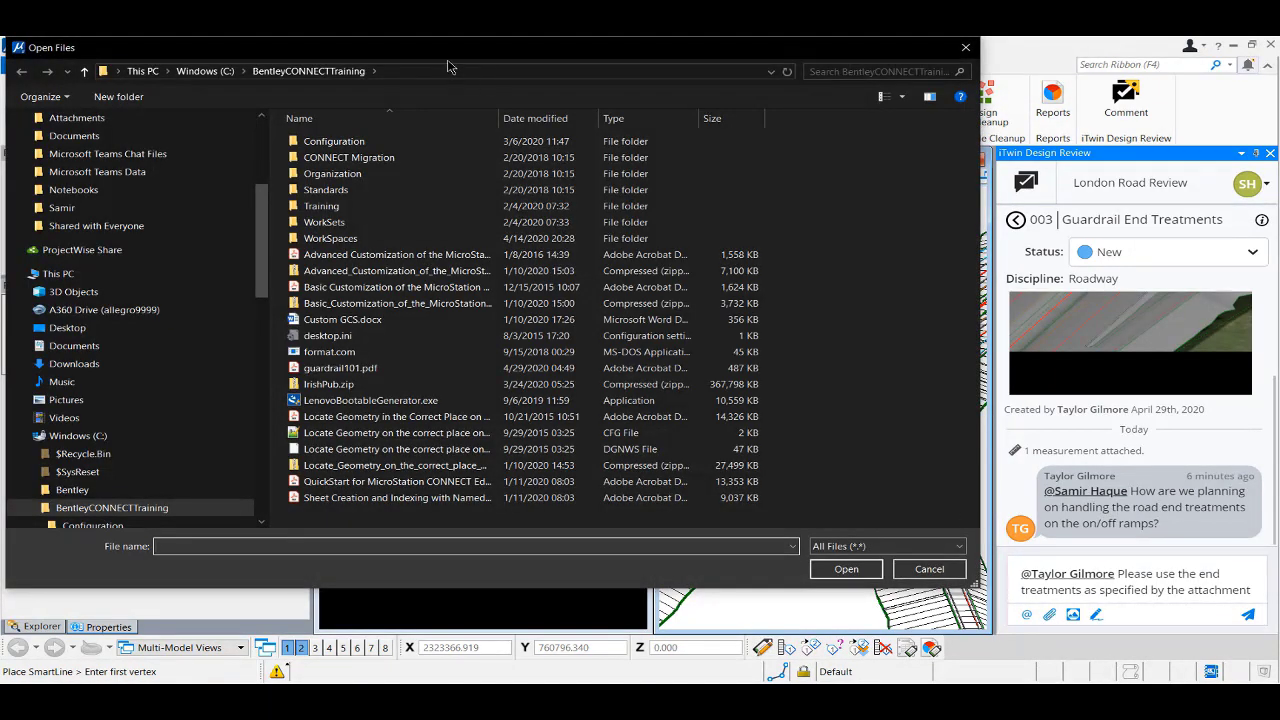
pyautogui.moveTo(447, 58); pyautogui.dragTo(489, 76)
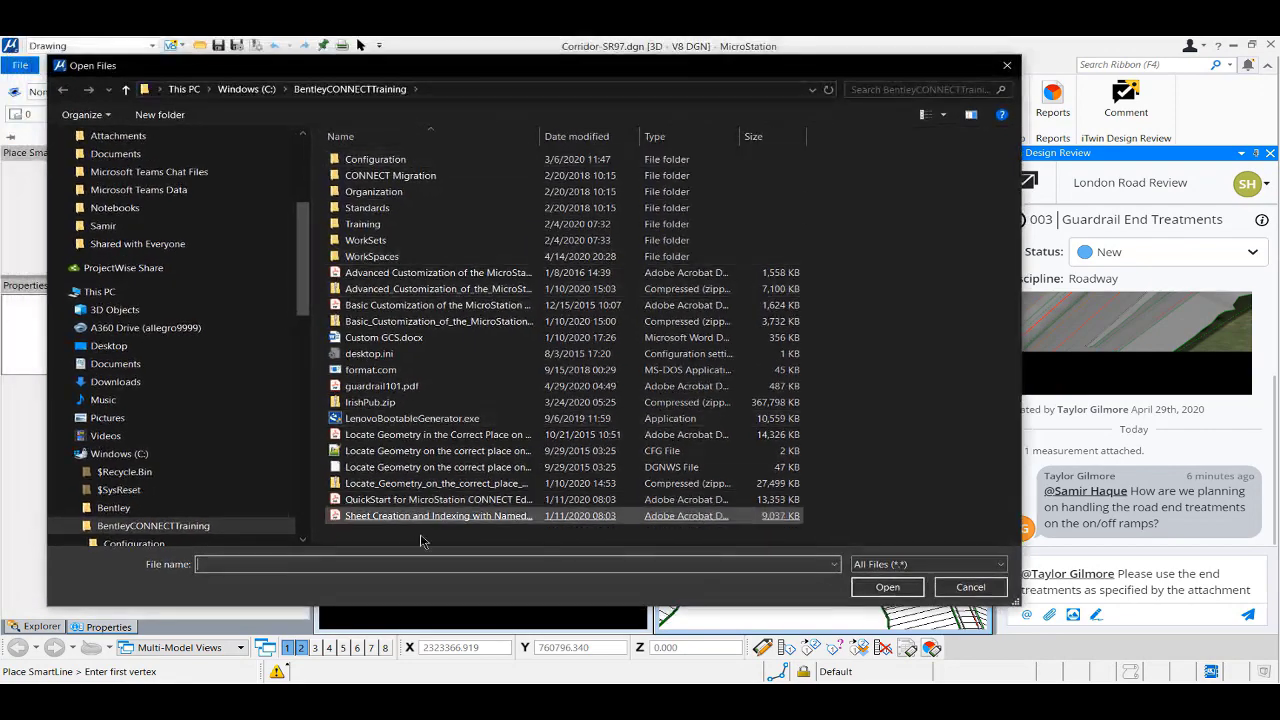
pyautogui.doubleClick(410, 386)
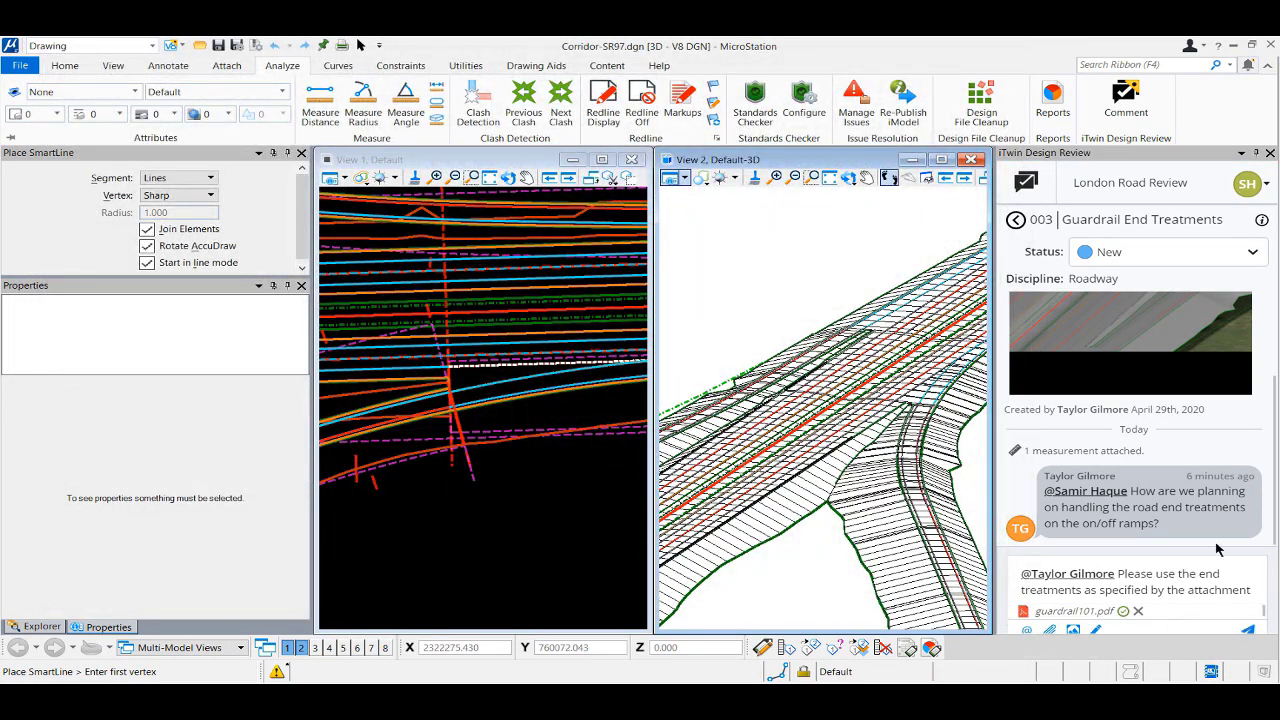
pyautogui.click(1250, 630)
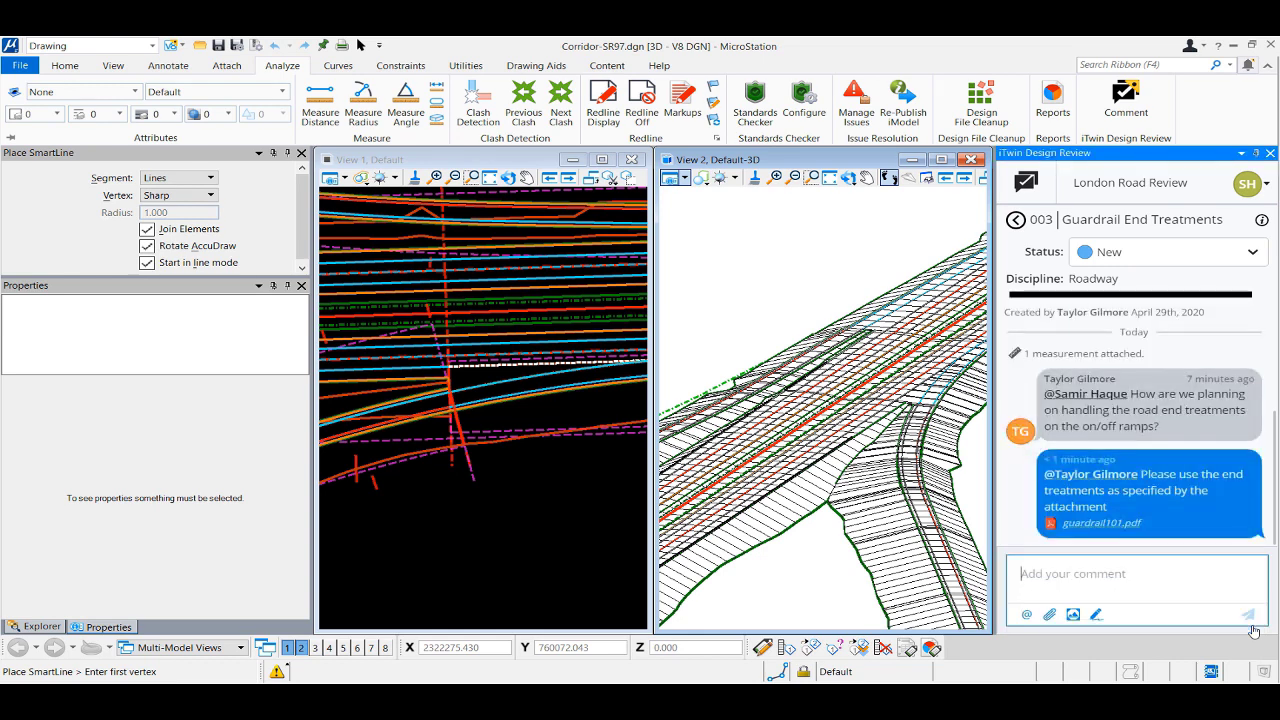
pyautogui.click(1148, 591)
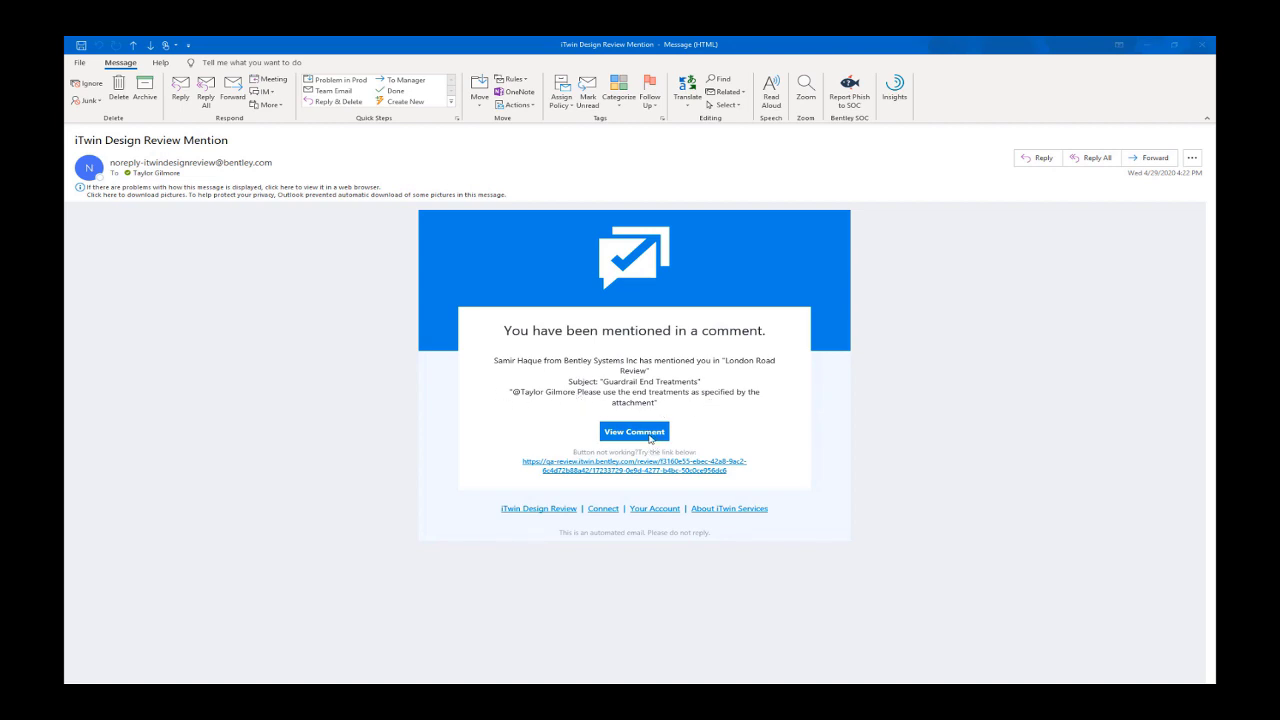
# - Open comment 003 in the browser from the Outlook mention e-mail's View Comment link
pyautogui.click(649, 437)
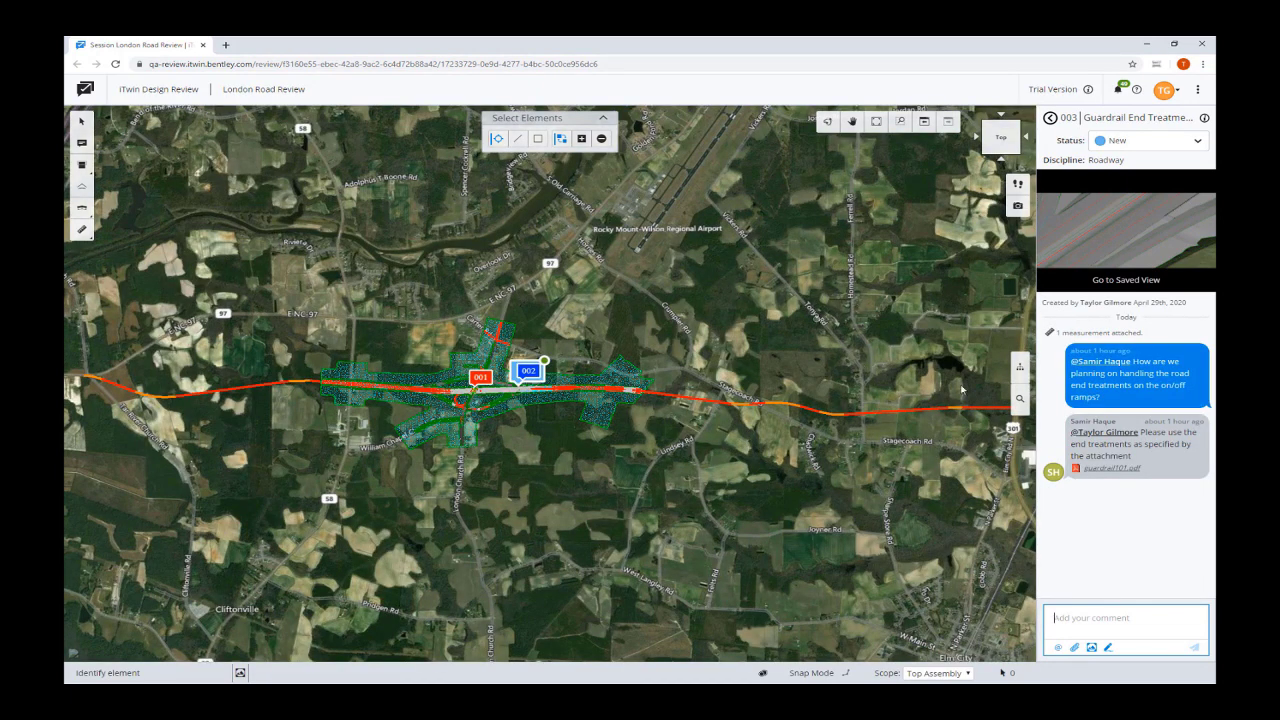
# - Go to comment 003's saved view of the ramp-merge guardrail and its measurements
pyautogui.click(1137, 252)
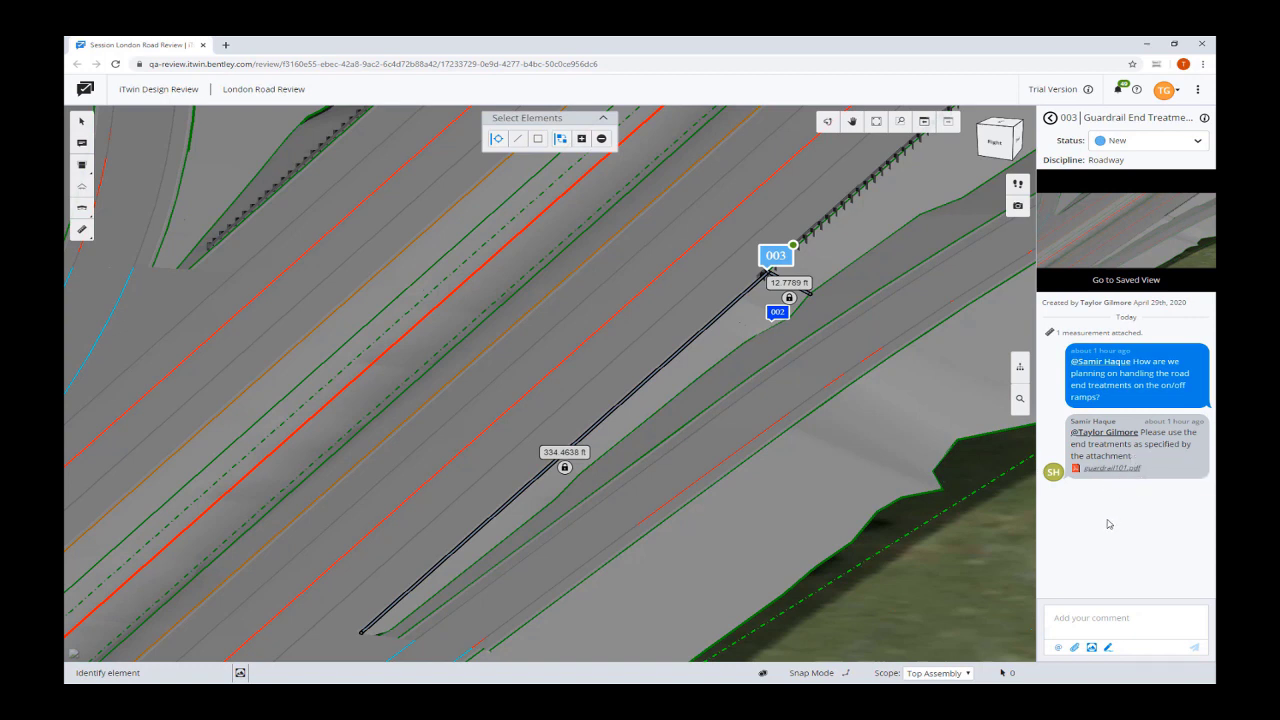
# - Post a 'Thanks' reply, addressed to the colleague by name, in comment 003's thread
pyautogui.click(1096, 619)
pyautogui.write('Thanks Samir!')
pyautogui.press('Return')
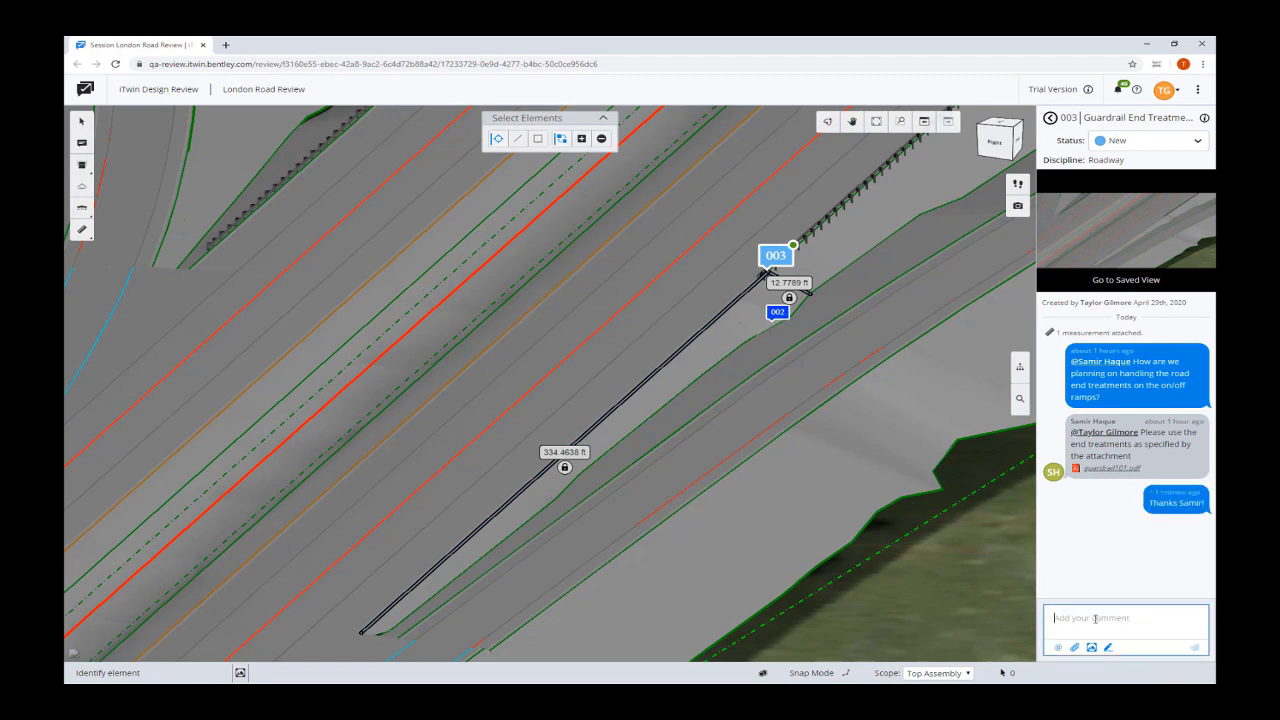